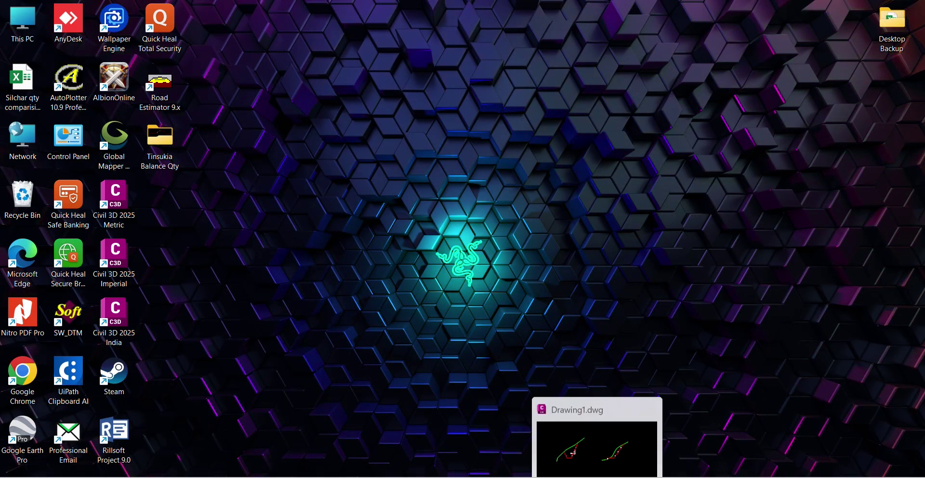
- Bring up Drawing1 in Civil 3D and add an aligned dimension above the middle bench of the hillside section with 2:1 slopes
click(598, 477)
middle_drag(722, 273, 608, 324)
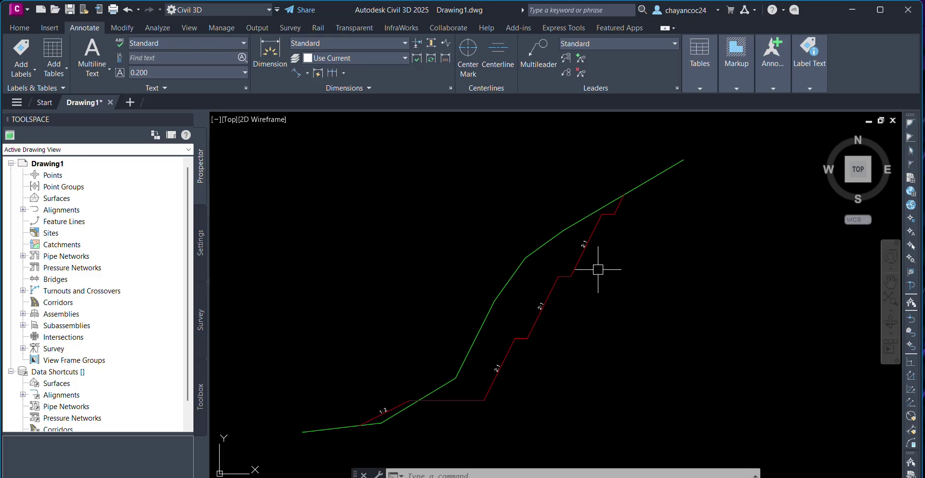
scroll(605, 246, up, 2)
scroll(570, 296, down, 1)
middle_drag(570, 296, 612, 217)
click(296, 72)
scroll(548, 239, up, 2)
click(568, 231)
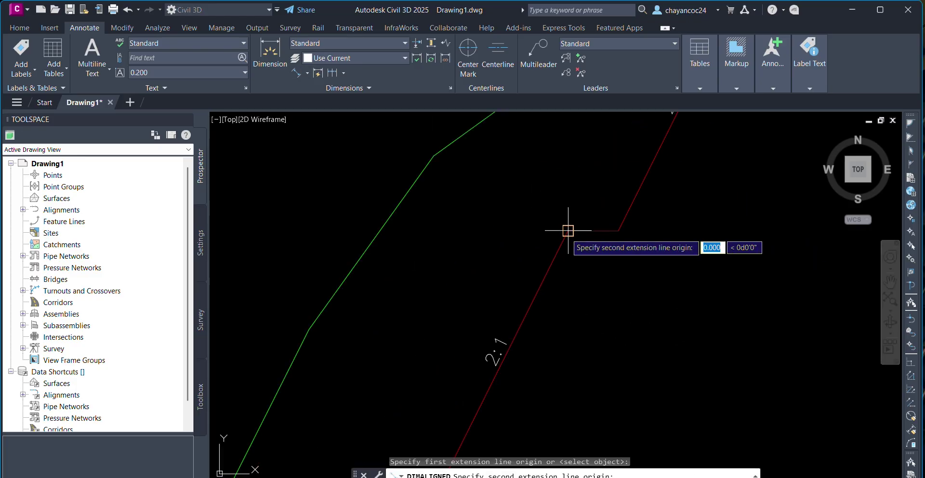
click(619, 231)
click(561, 216)
scroll(576, 254, down, 3)
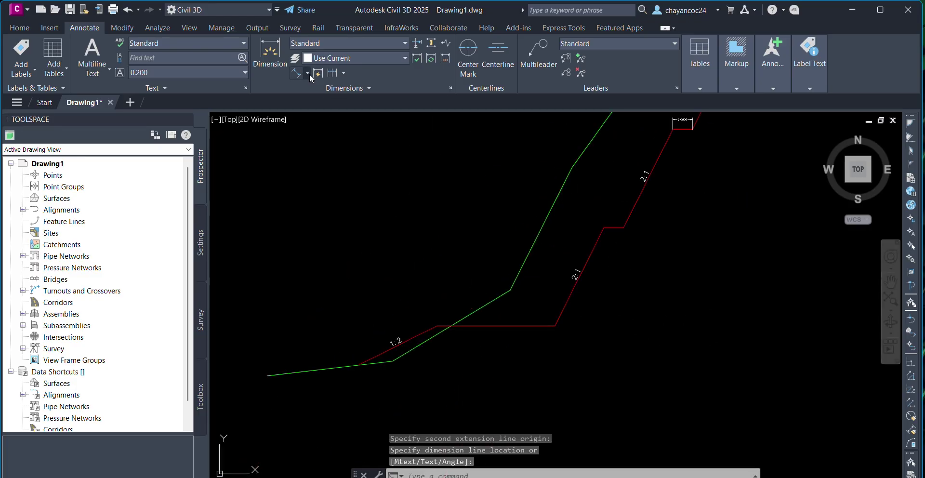
- Add a vertical linear dimension for the height of the lowest 2:1 cut slope, from its toe to the first bench
click(308, 74)
click(309, 90)
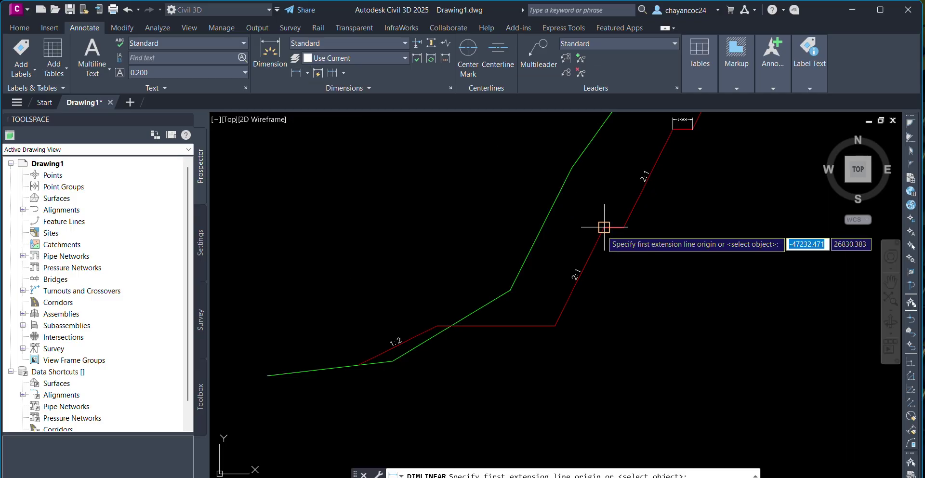
click(604, 227)
click(554, 325)
click(611, 287)
scroll(616, 286, up, 5)
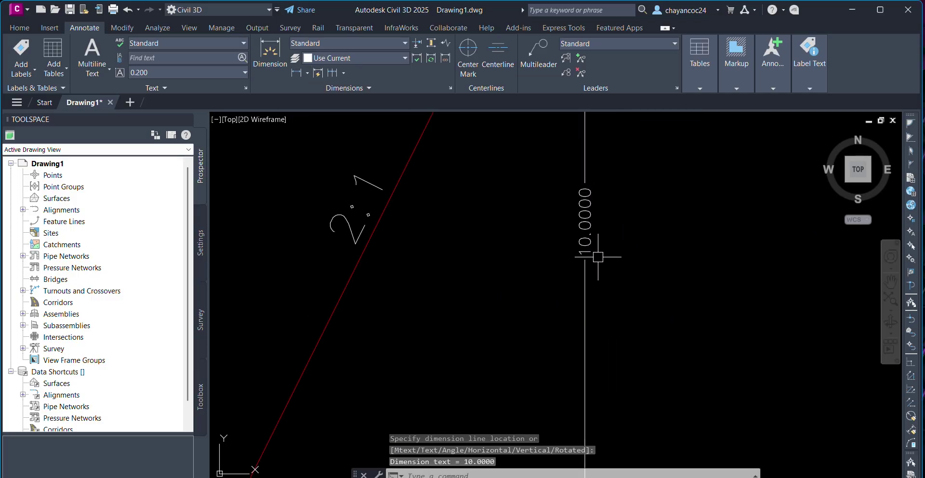
- Examine the 2:1 section's bench width, slope height, cut slopes and the 1:2 fill slope against the ground line
scroll(615, 287, down, 5)
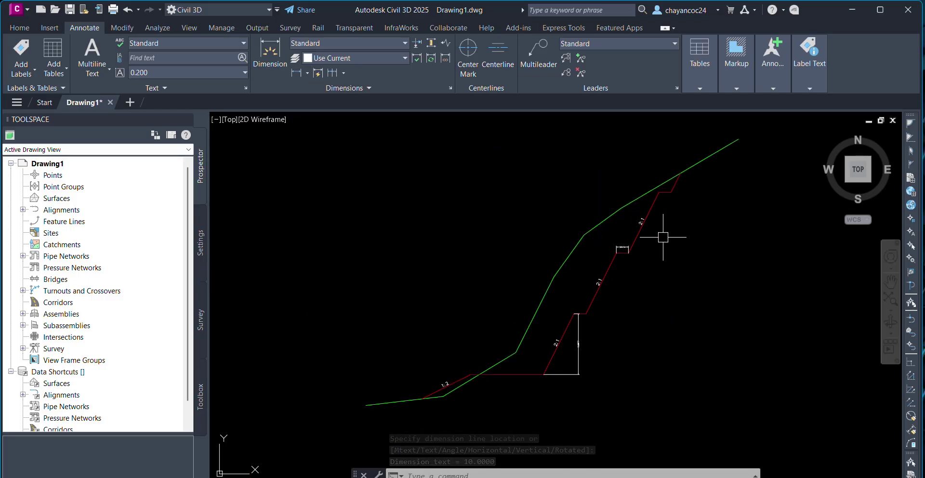
scroll(620, 246, up, 4)
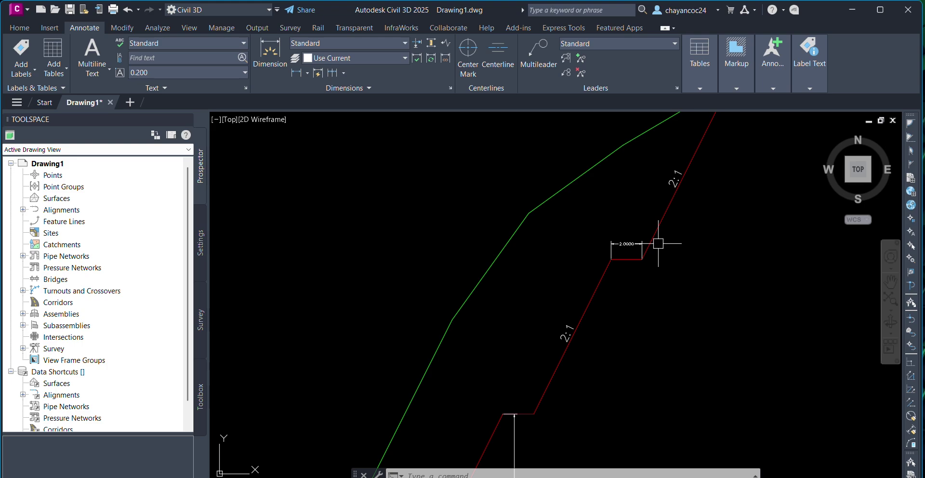
scroll(689, 171, down, 4)
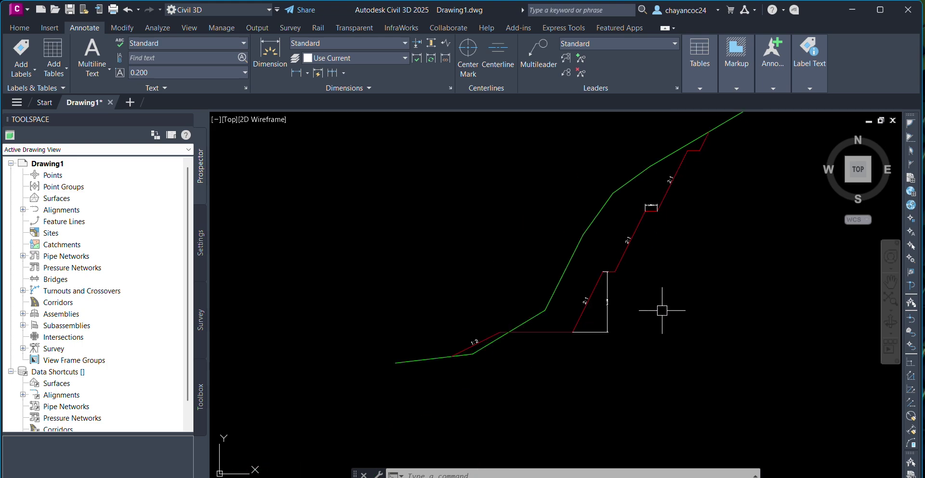
scroll(610, 308, up, 2)
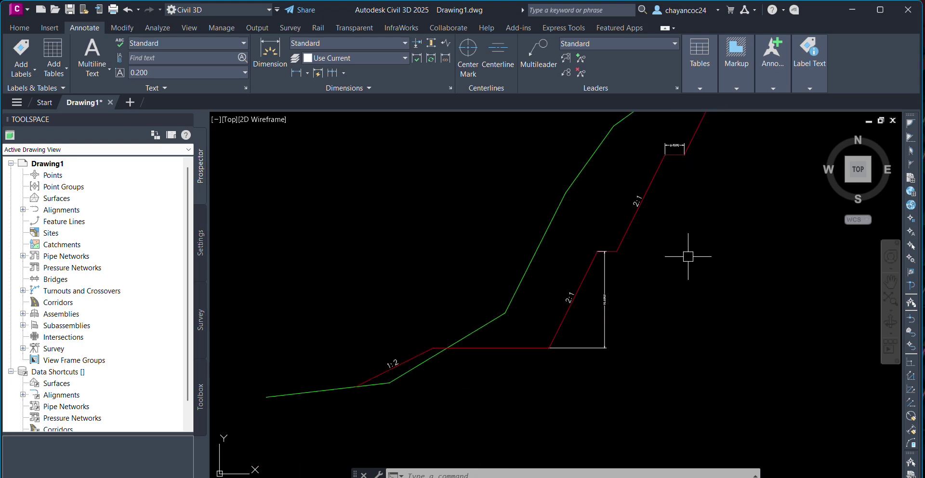
scroll(561, 318, up, 5)
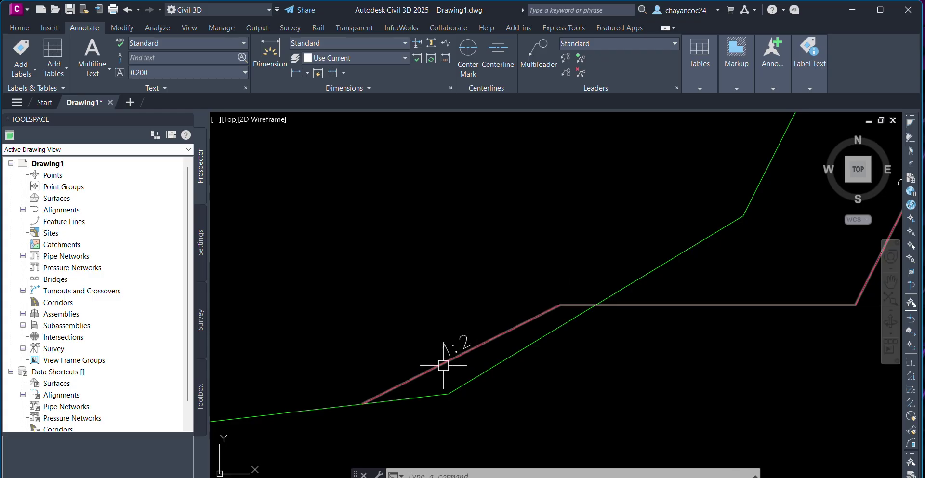
scroll(502, 305, down, 2)
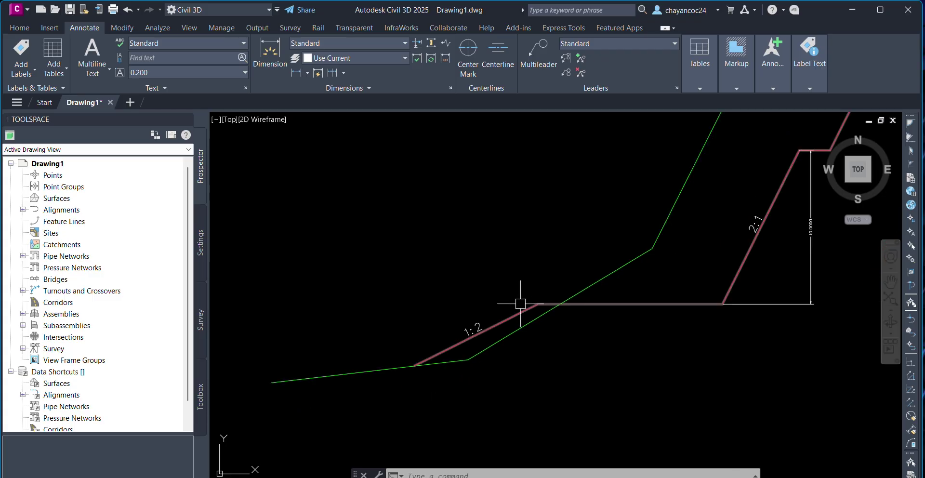
scroll(517, 307, down, 1)
scroll(640, 289, down, 4)
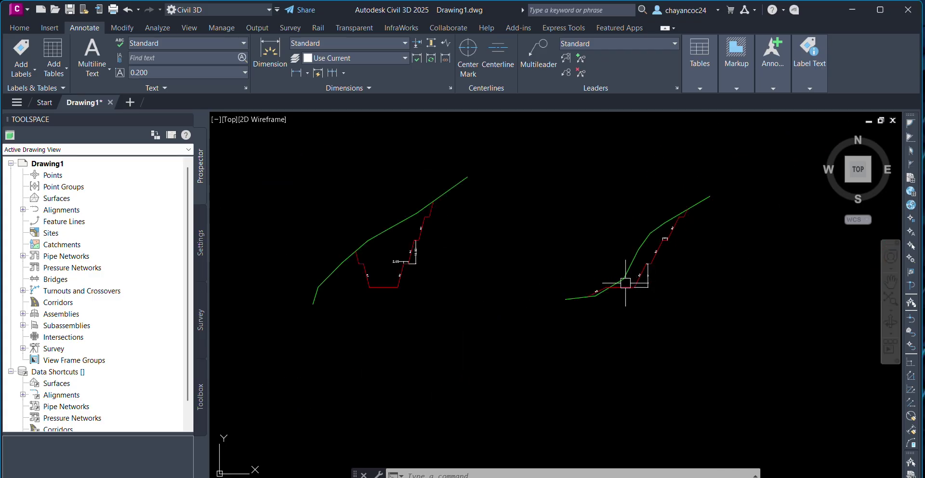
- Examine the 4:1 section's bench width, slope height and cut slopes on both sides up to the ground line
scroll(346, 265, up, 4)
scroll(466, 259, down, 1)
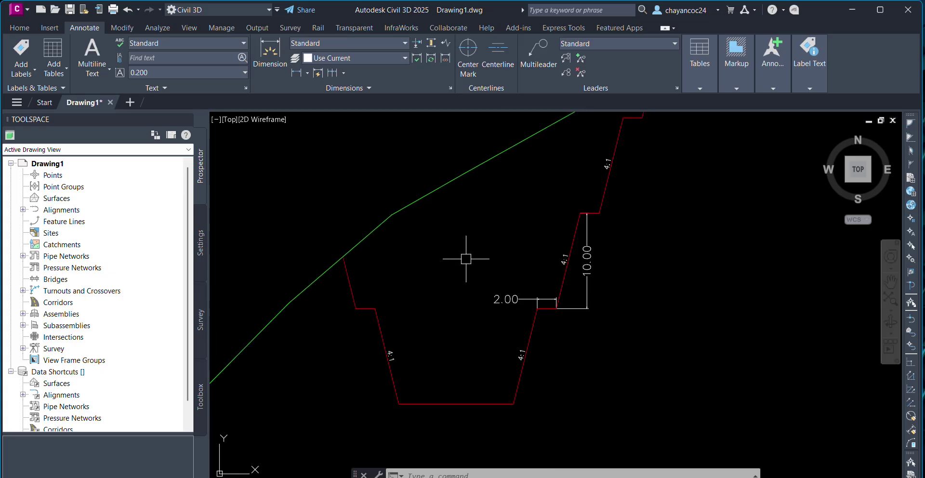
scroll(345, 322, down, 3)
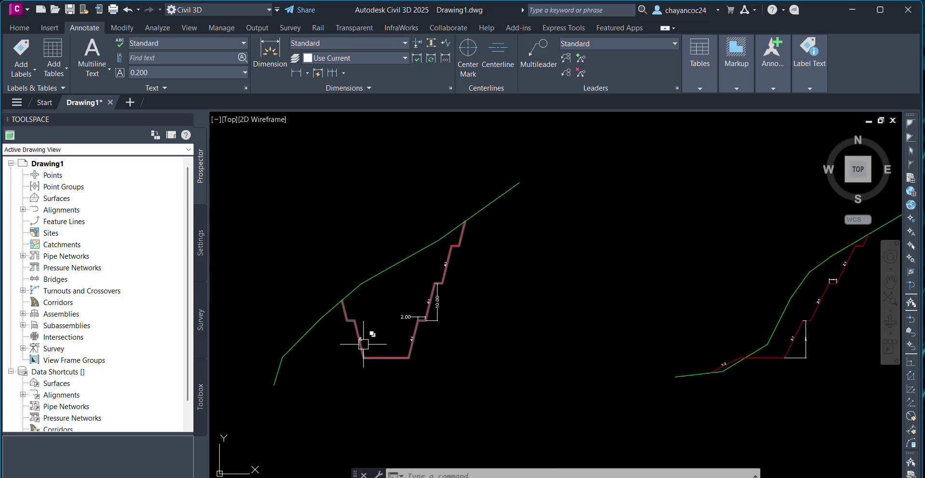
scroll(364, 344, up, 4)
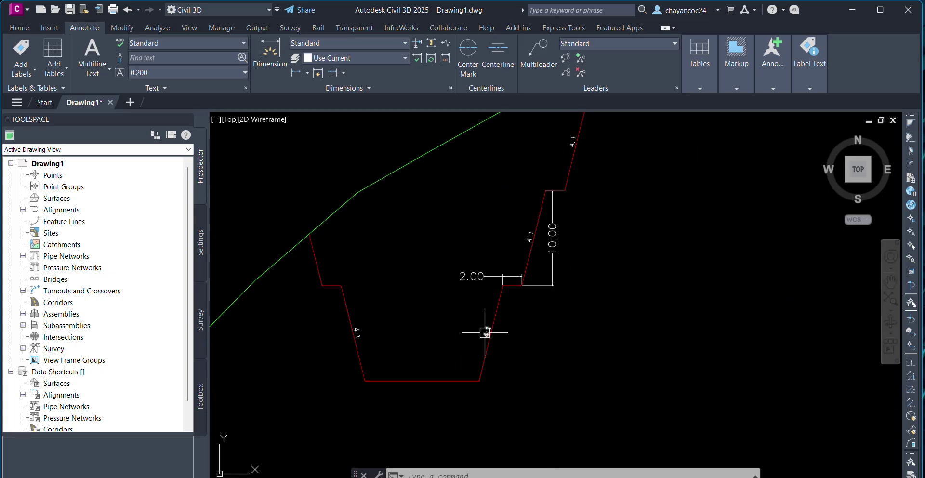
scroll(474, 349, up, 3)
scroll(486, 298, down, 3)
scroll(385, 284, up, 2)
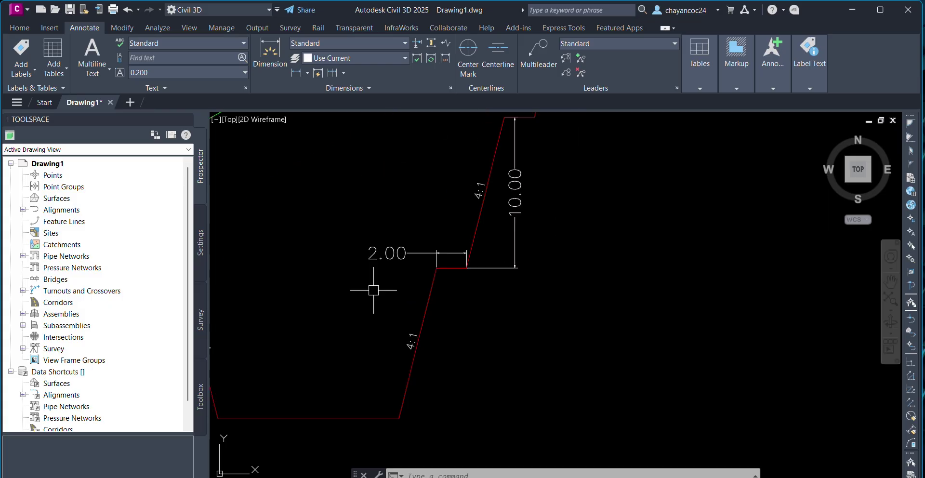
middle_drag(580, 251, 594, 304)
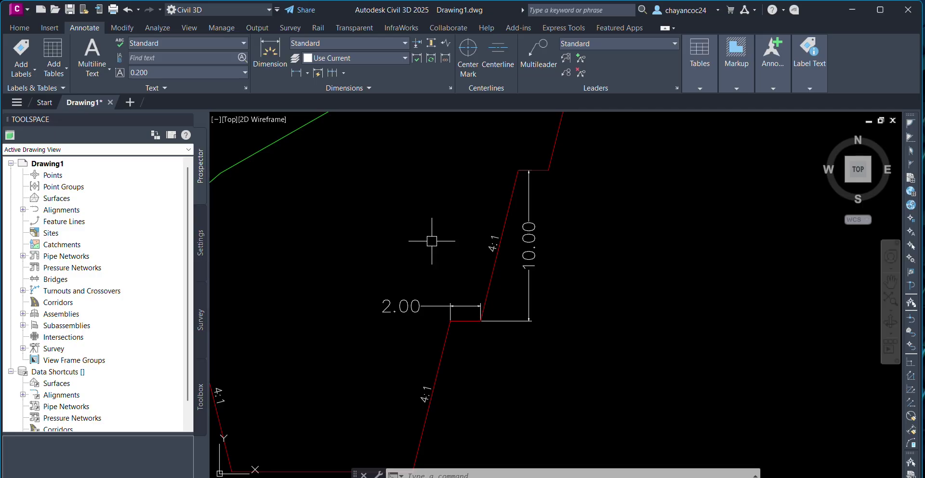
scroll(530, 295, down, 1)
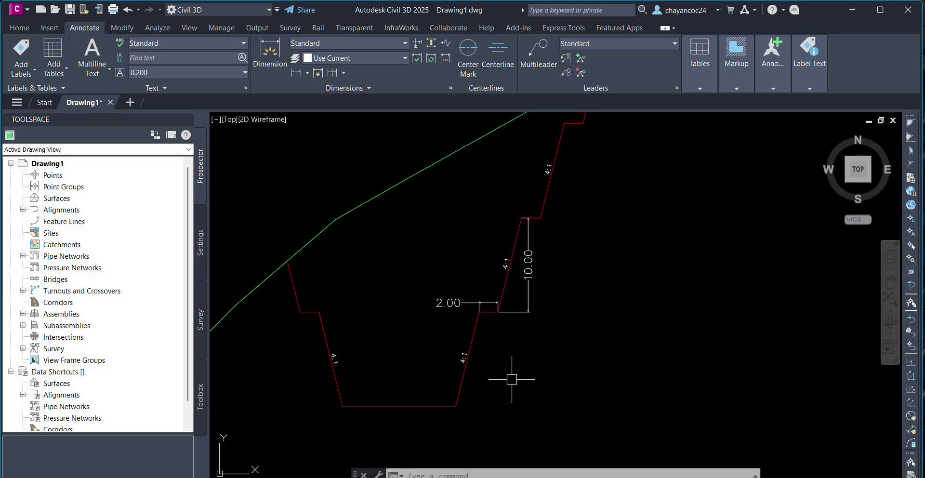
middle_drag(601, 175, 580, 256)
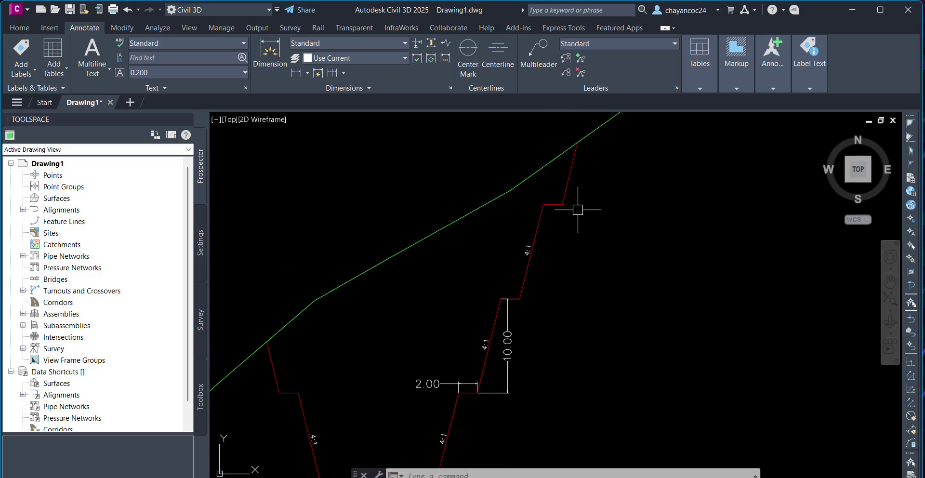
scroll(549, 182, down, 2)
drag(623, 233, 520, 252)
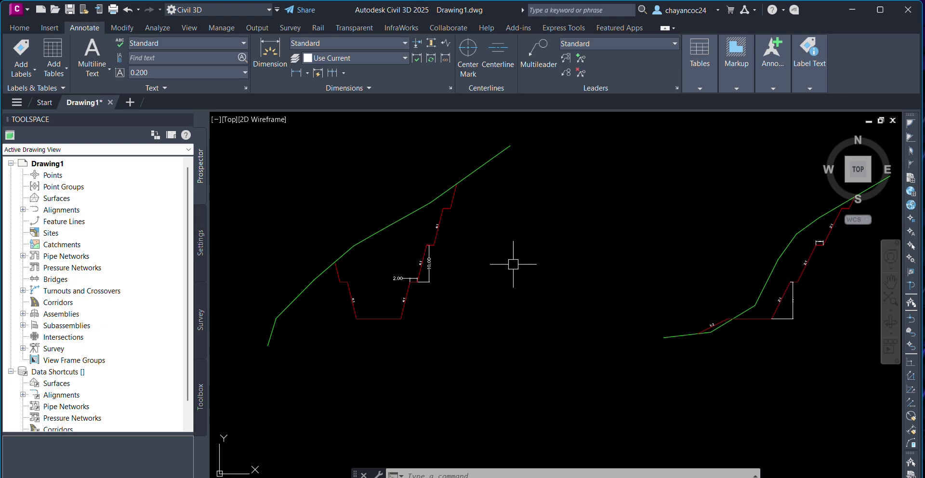
scroll(375, 302, down, 2)
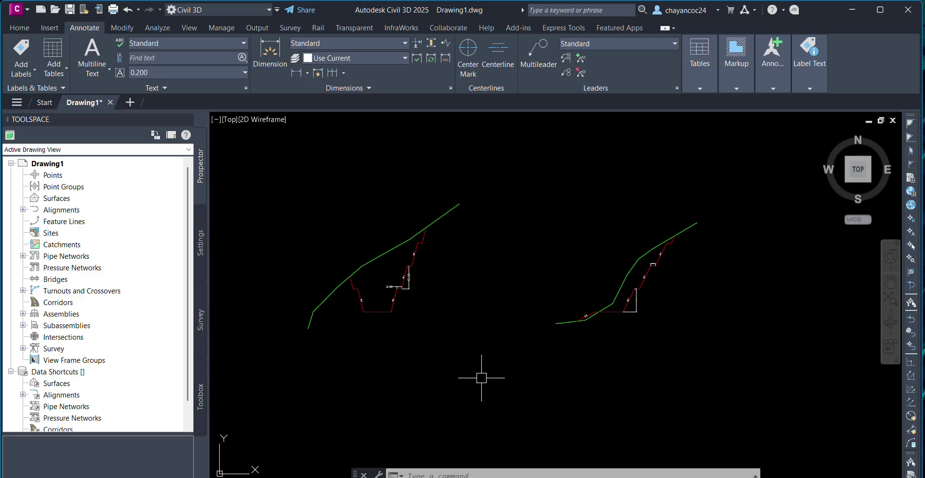
- Compare the slope ratios and repeated benches of the 4:1 section with those of the 2:1 section
scroll(407, 306, up, 5)
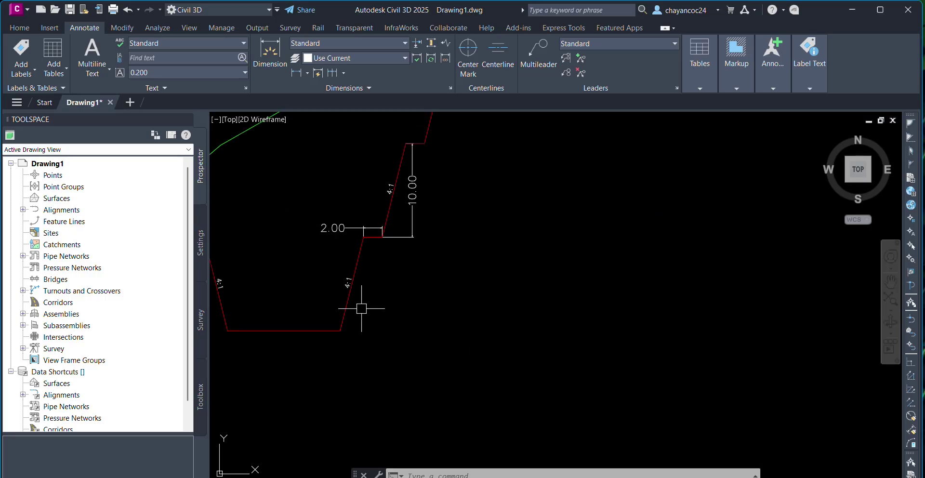
scroll(355, 277, up, 3)
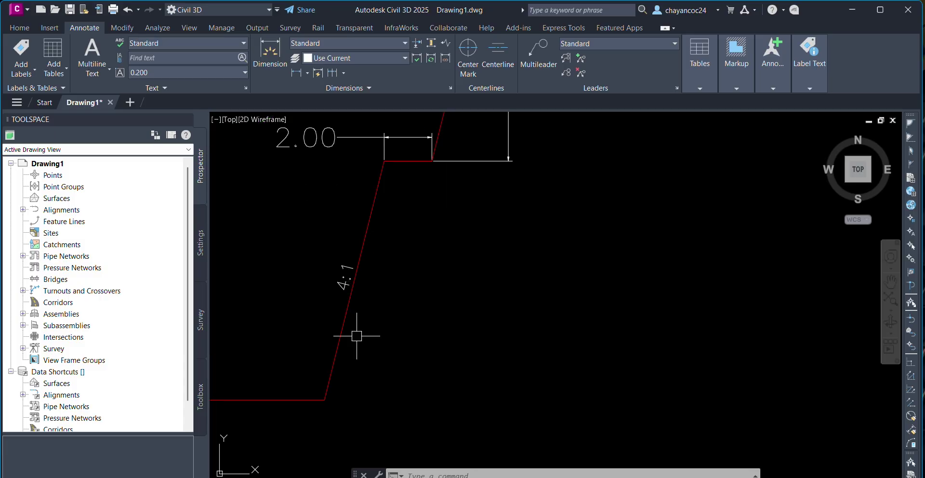
scroll(398, 273, down, 1)
scroll(361, 270, down, 3)
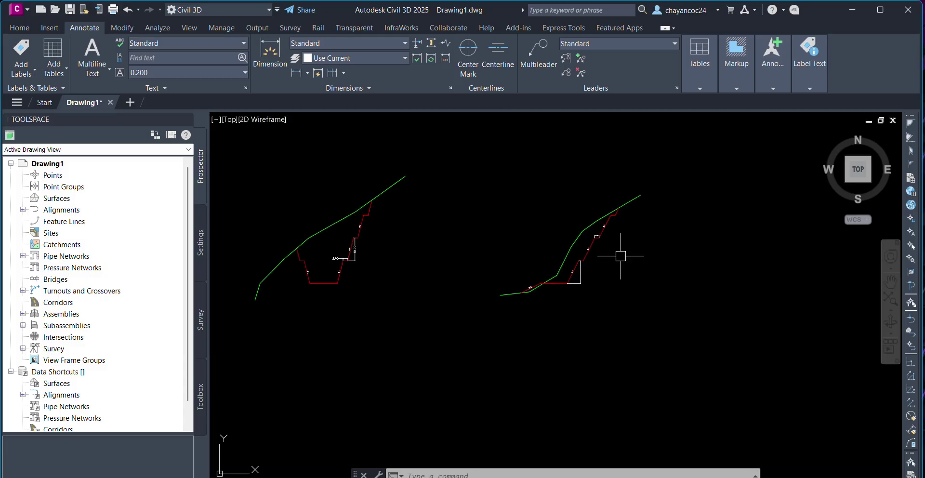
scroll(562, 277, up, 4)
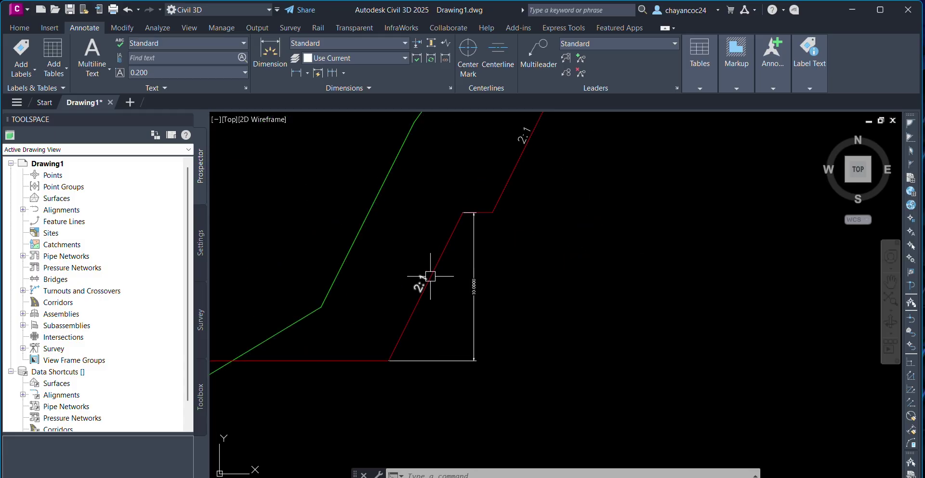
scroll(424, 316, down, 2)
middle_drag(577, 210, 584, 285)
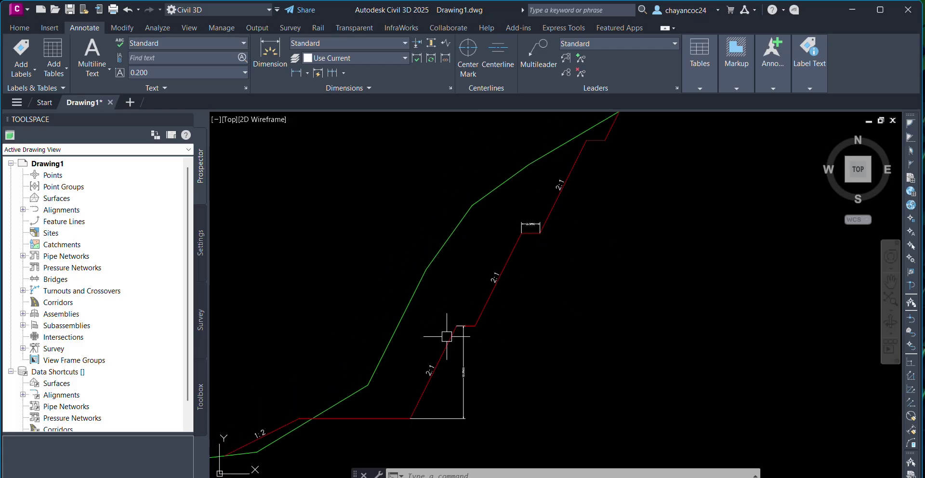
scroll(515, 235, down, 2)
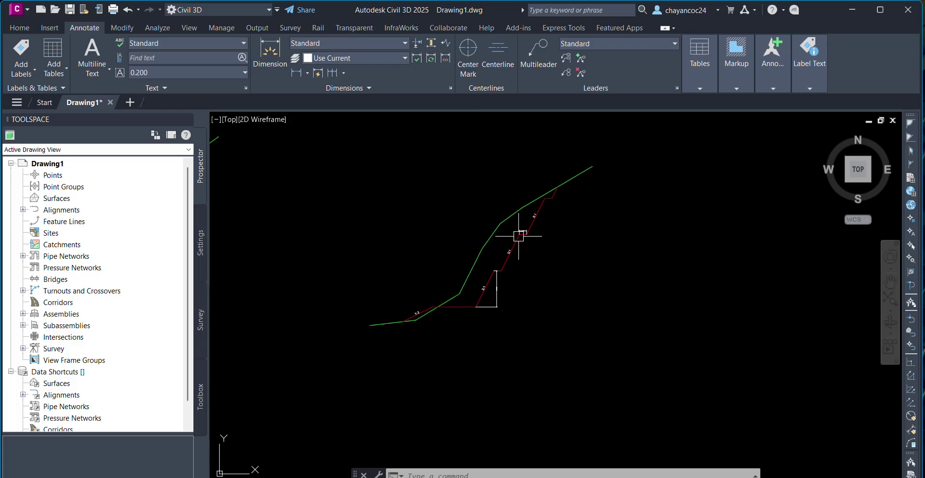
- Launch Autodesk Subassembly Composer 2025 with its blank subassembly and preview
key(super)
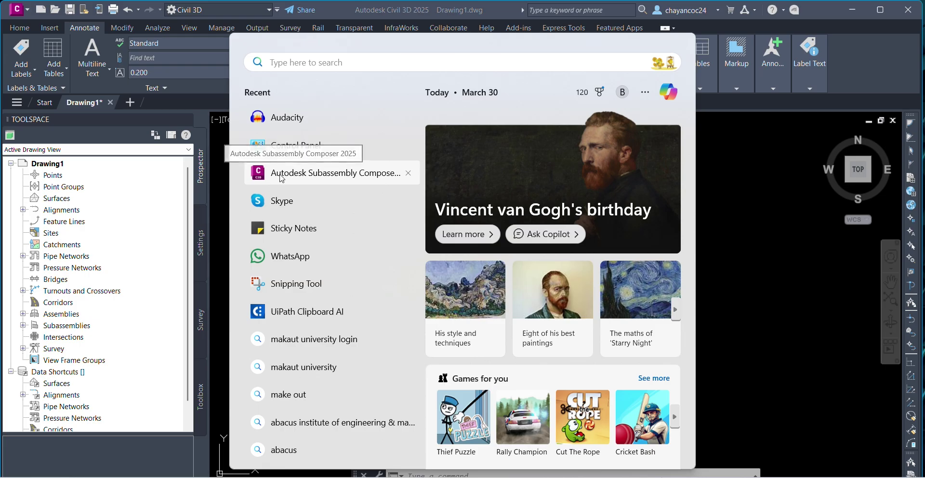
click(351, 179)
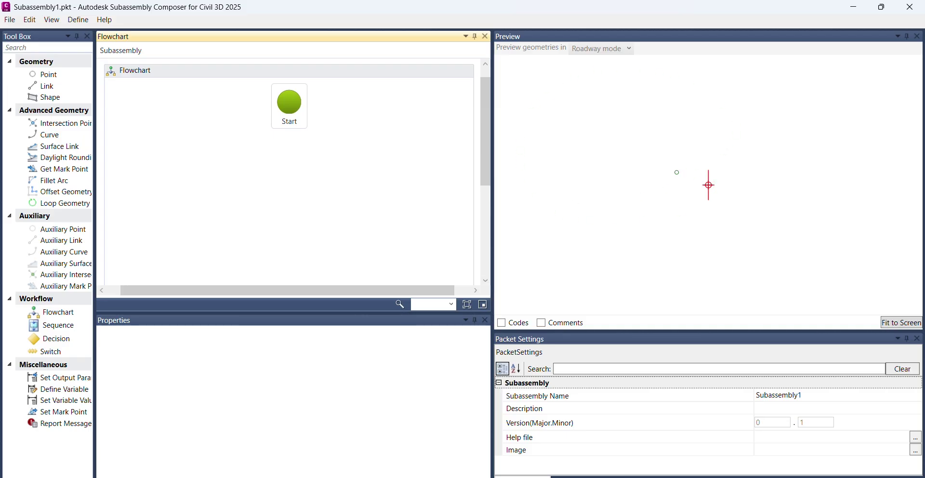
scroll(629, 224, down, 1)
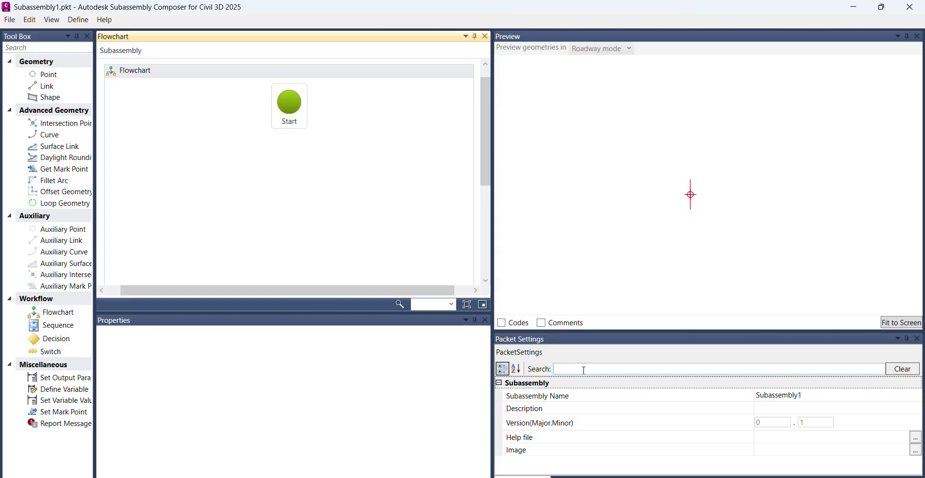
click(876, 193)
- Restore the Subassembly Composer window from full screen, then reposition and enlarge it over the Civil 3D drawing
click(883, 7)
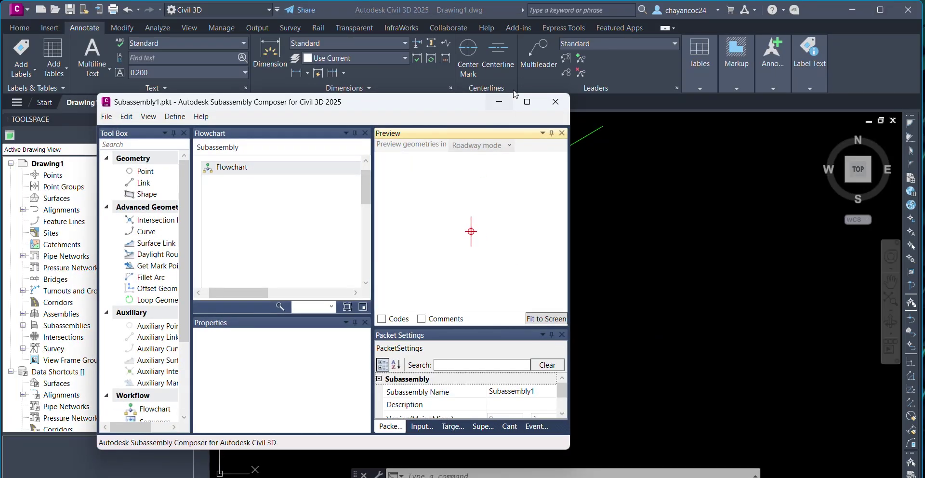
drag(432, 108, 592, 93)
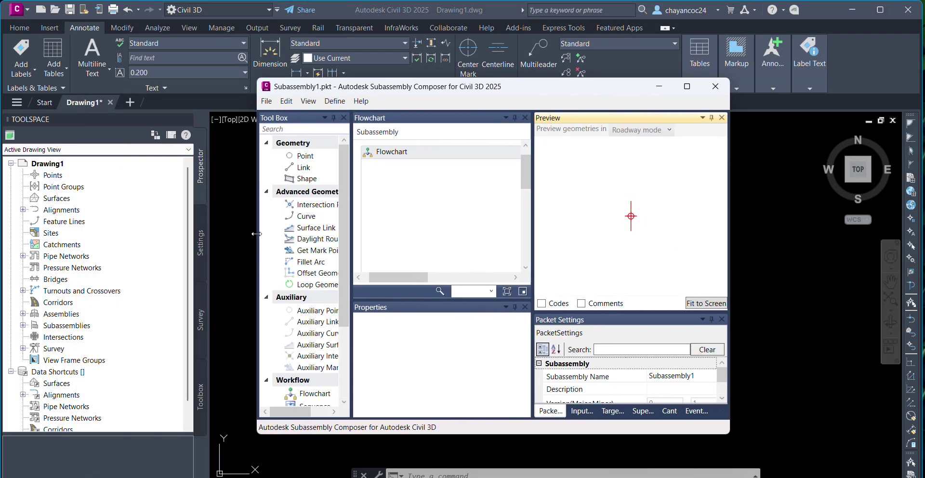
drag(256, 233, 40, 233)
drag(721, 434, 796, 475)
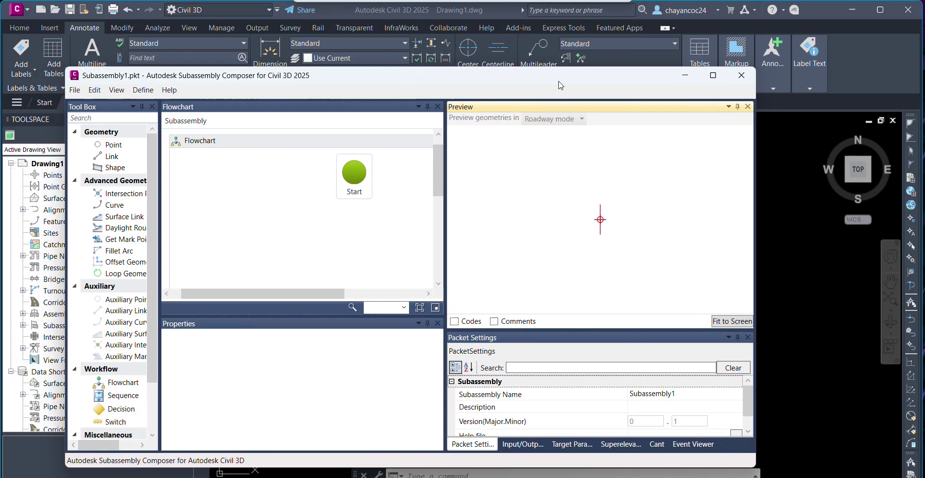
drag(532, 92, 572, 56)
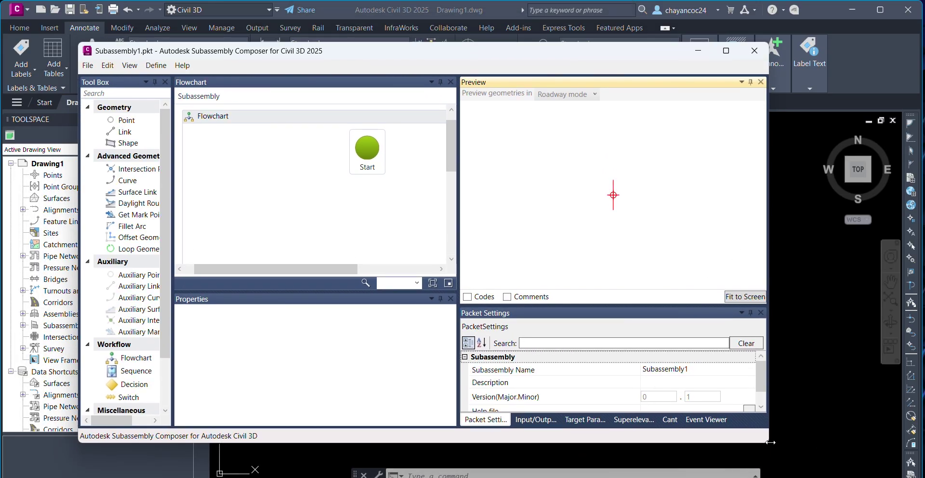
drag(766, 442, 862, 475)
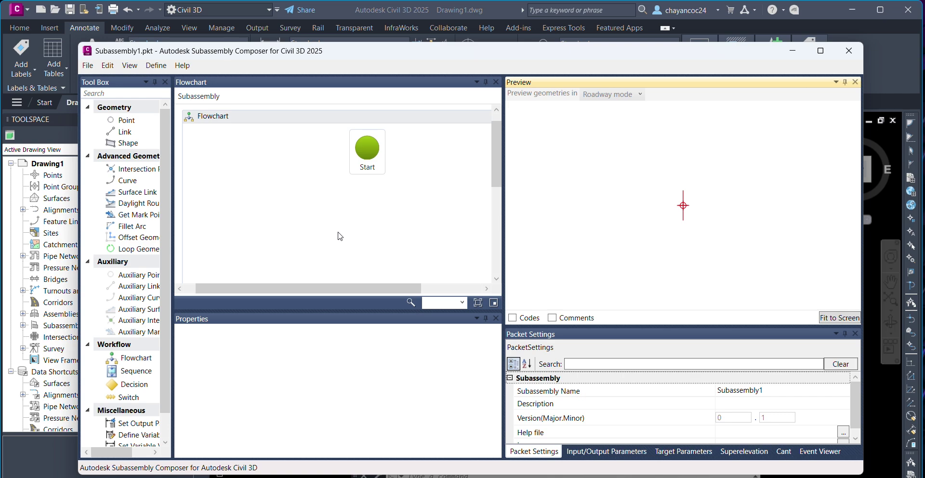
- Add point P1 at the origin to the flowchart, followed by linked point P2 measured from P1
drag(124, 124, 373, 214)
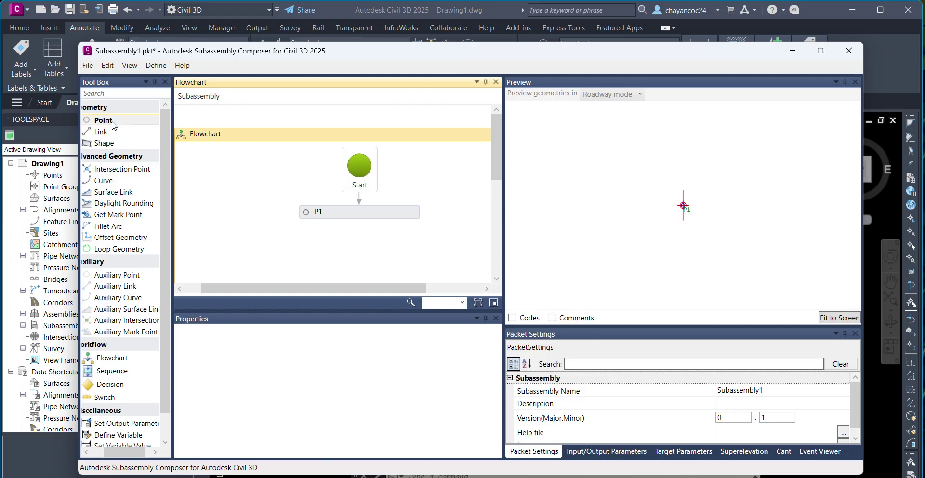
click(334, 212)
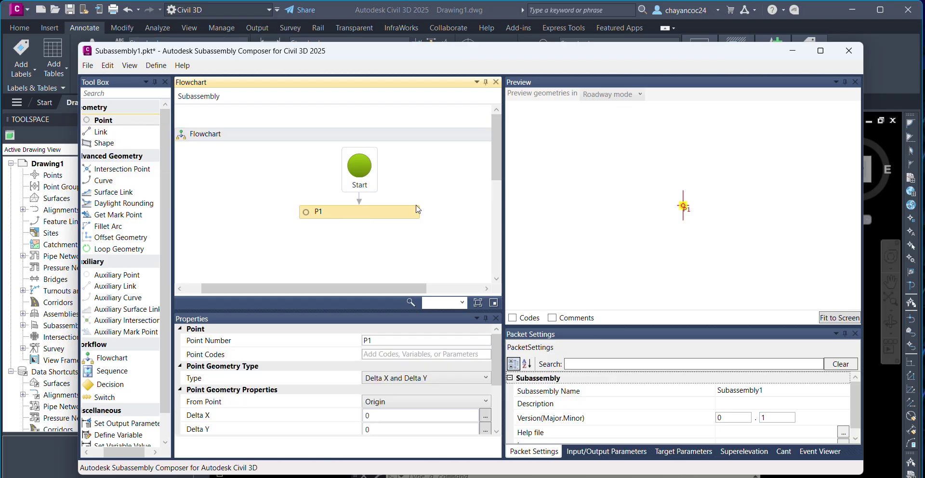
scroll(410, 205, down, 2)
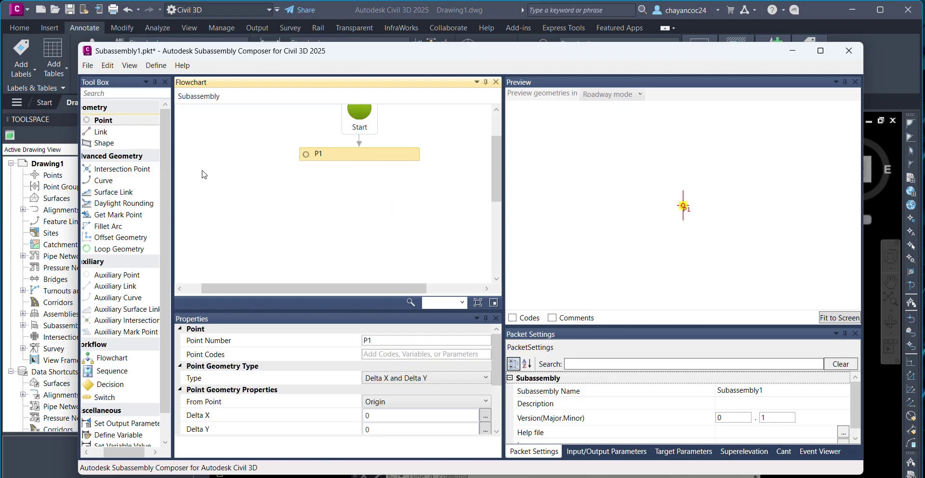
drag(99, 120, 383, 193)
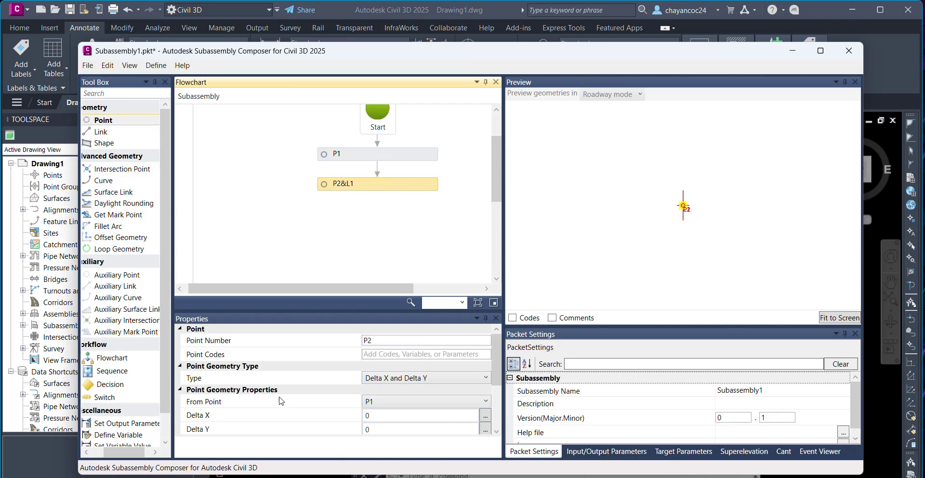
click(381, 404)
click(380, 413)
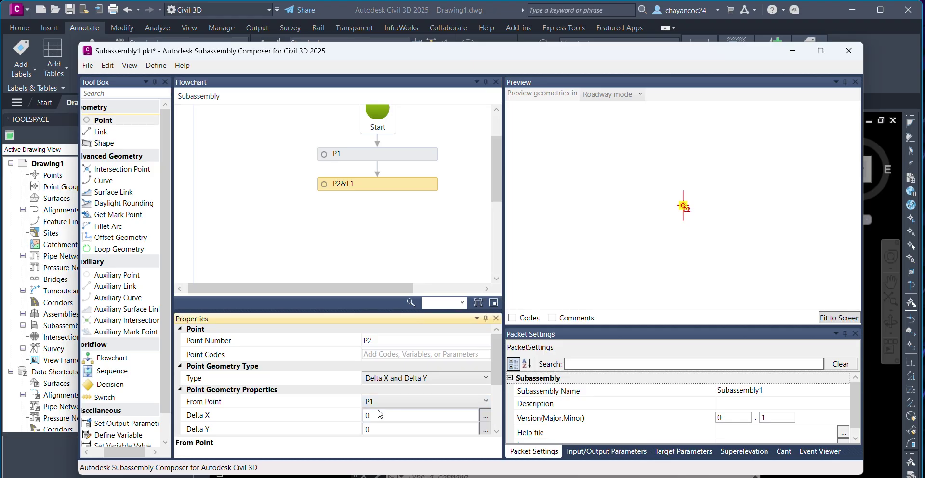
- Set P2's geometry type to Slope and Delta X with a Delta X of 6, and fit the preview to the link
click(401, 384)
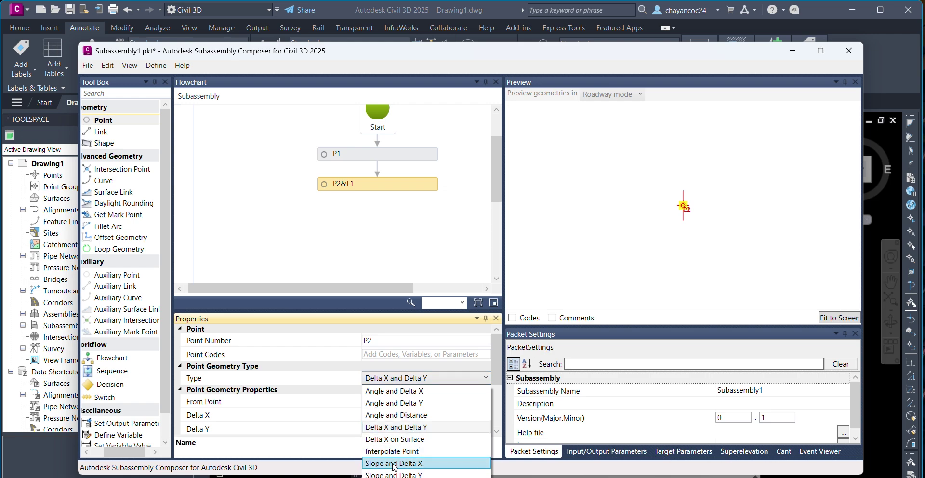
click(424, 464)
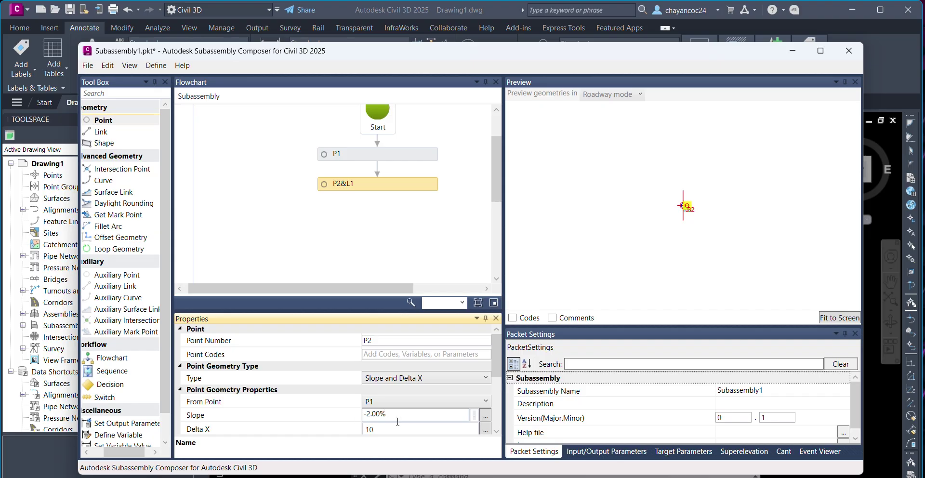
click(378, 416)
click(378, 430)
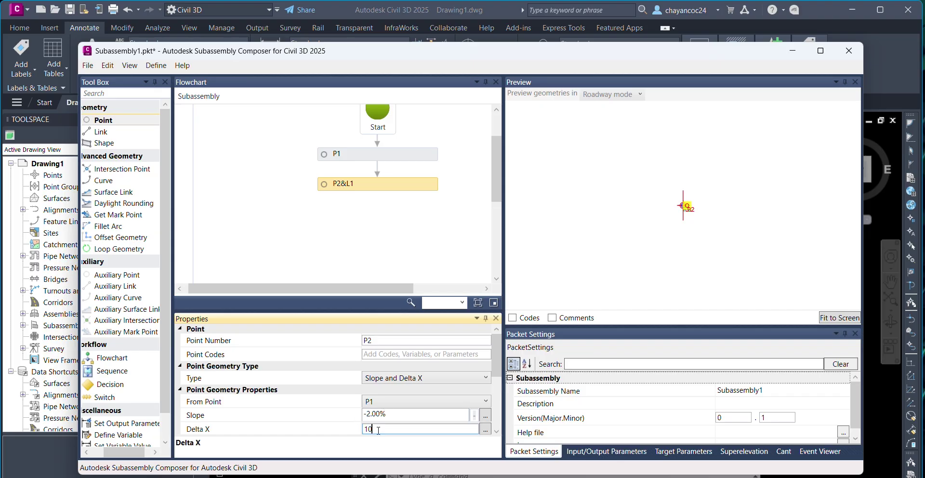
key(BackSpace)
text(6)
click(384, 222)
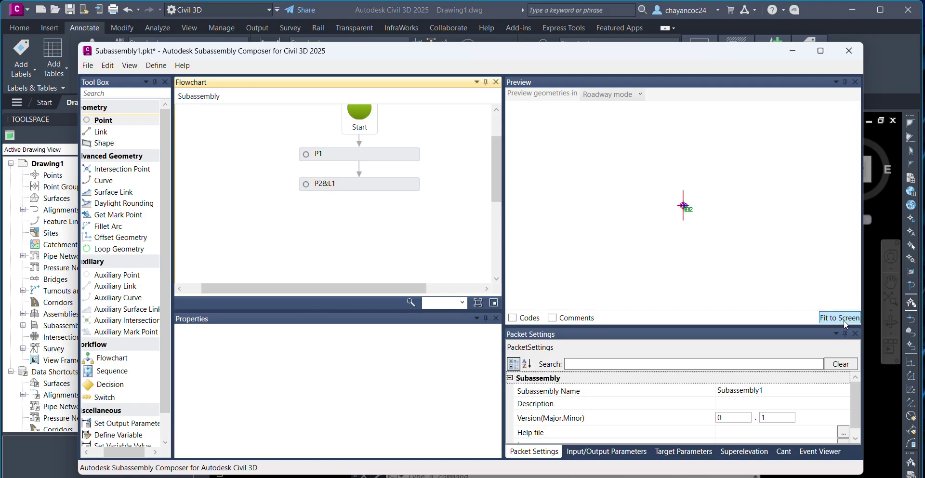
click(841, 320)
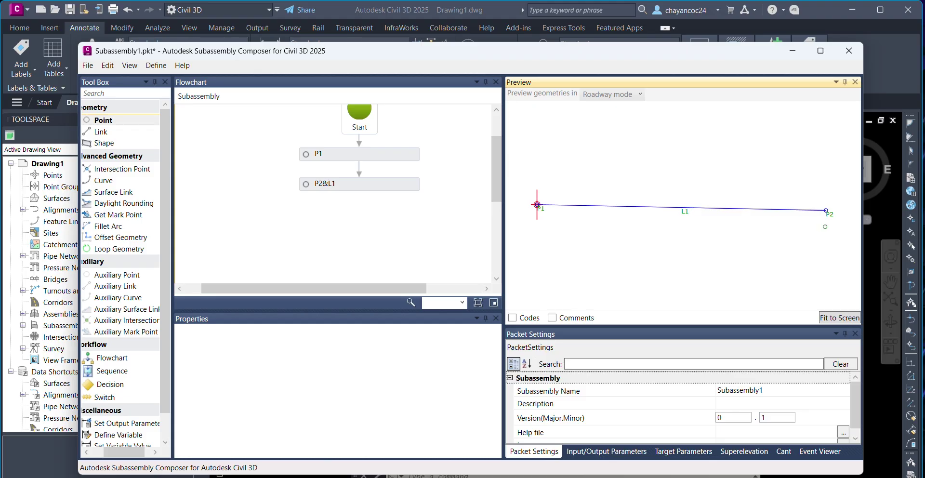
- Set the default value of the Side input parameter to Right
click(327, 187)
scroll(387, 438, down, 1)
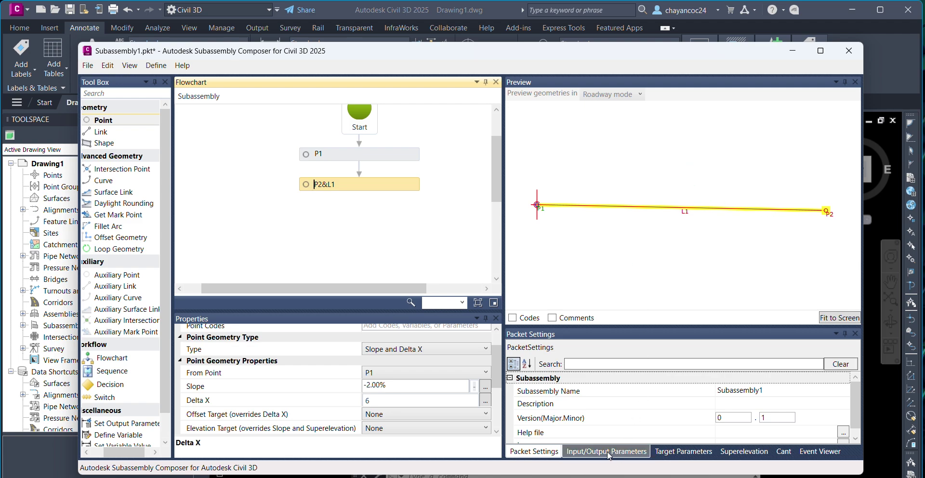
click(626, 452)
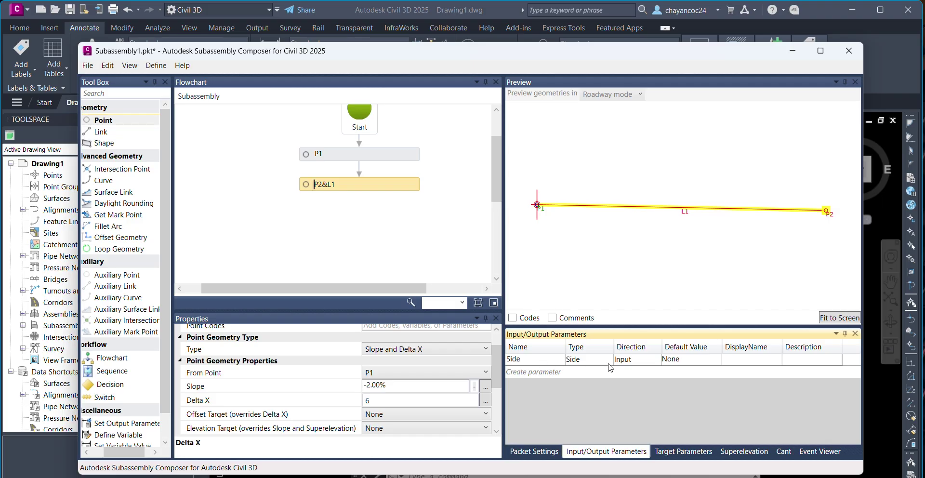
click(686, 363)
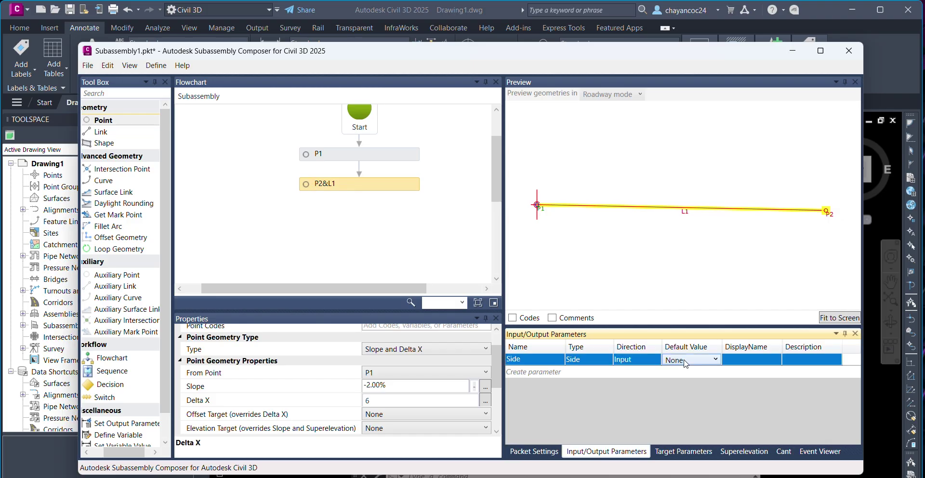
click(686, 364)
click(683, 397)
- Try Left as the Side parameter's default, check the preview, and return the default to Right
click(716, 360)
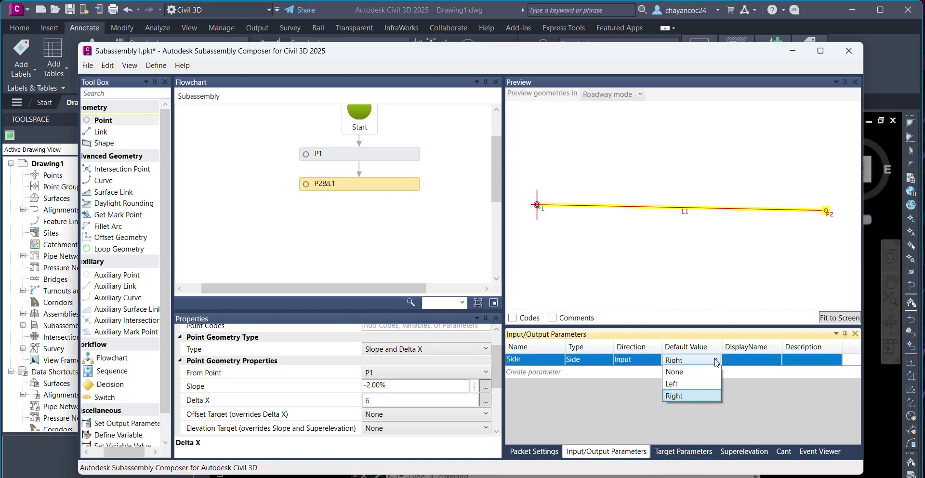
click(690, 384)
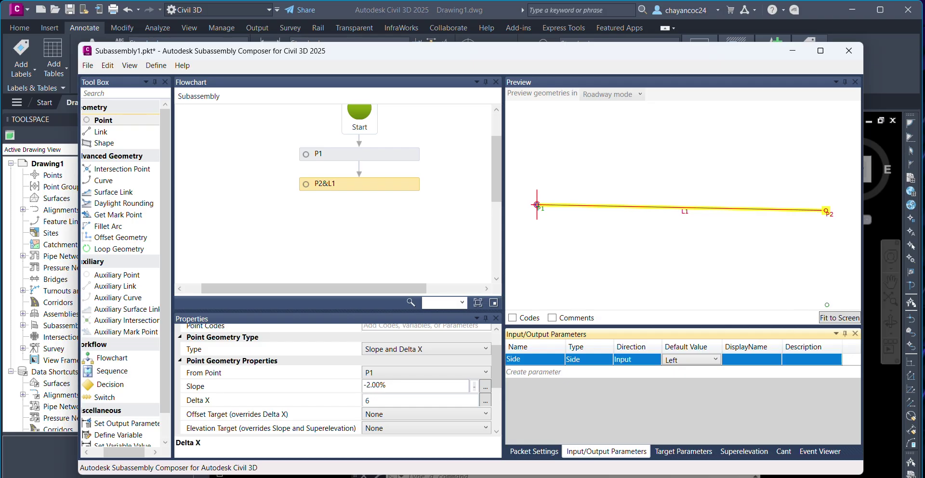
click(829, 318)
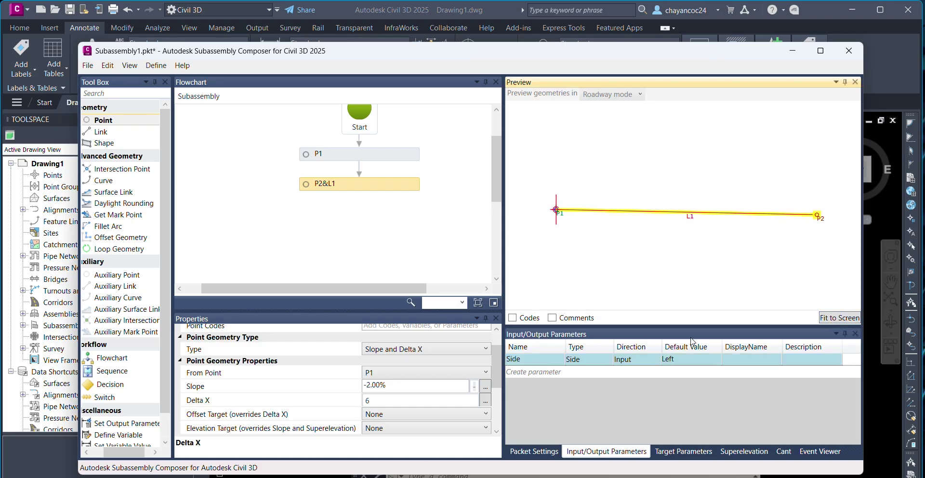
click(692, 359)
click(692, 361)
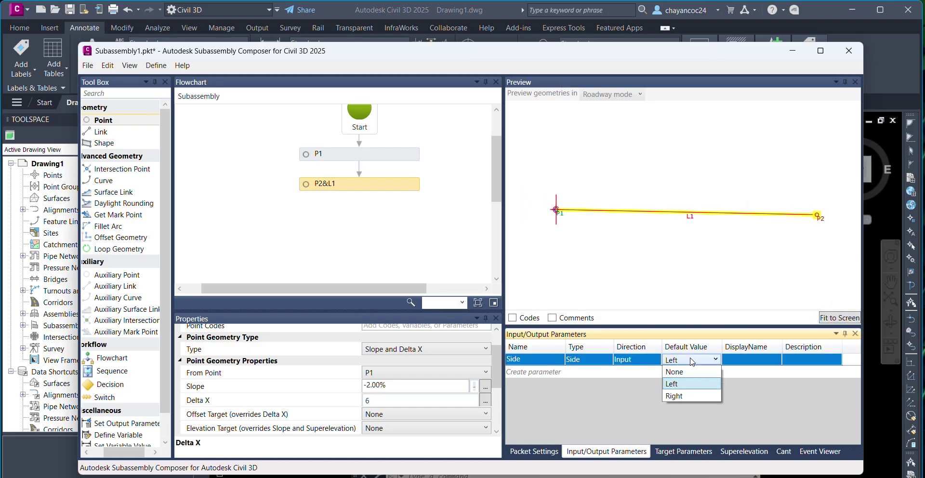
click(688, 396)
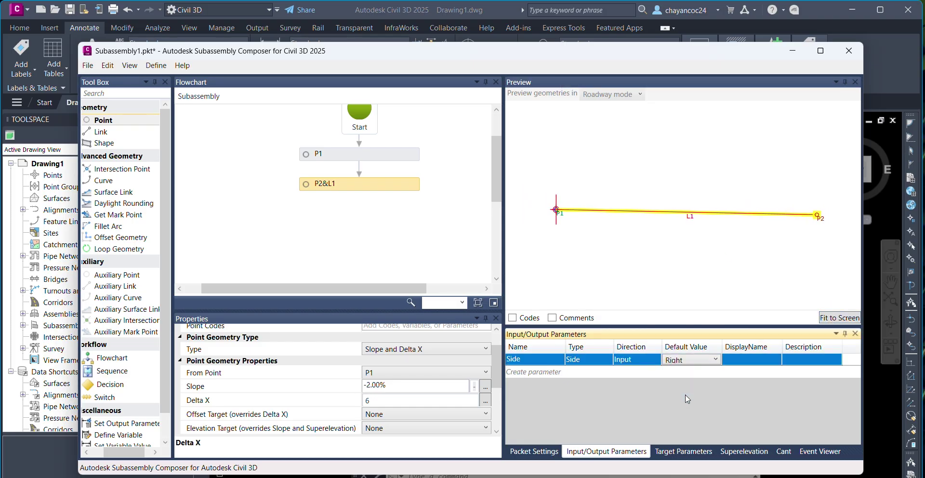
- Create a Double input parameter named LaneWidth with display name Lane Width and default value 6
click(541, 373)
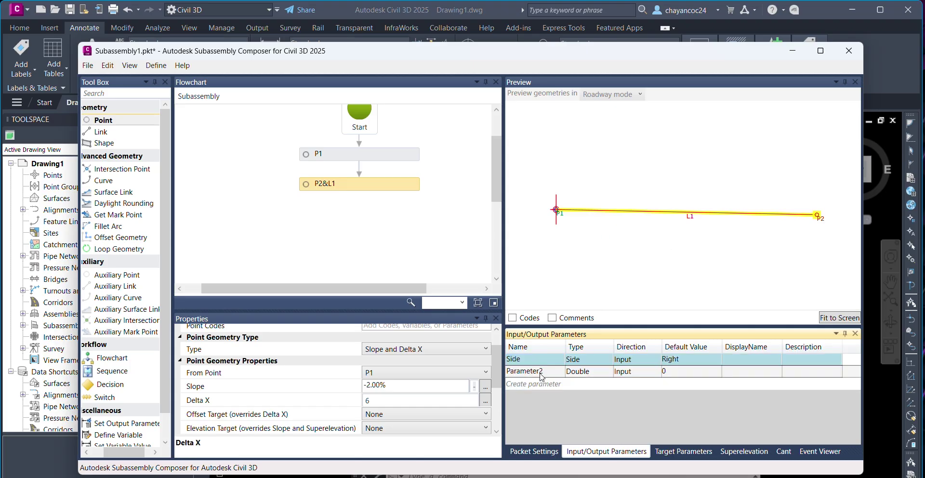
double_click(542, 372)
text(La)
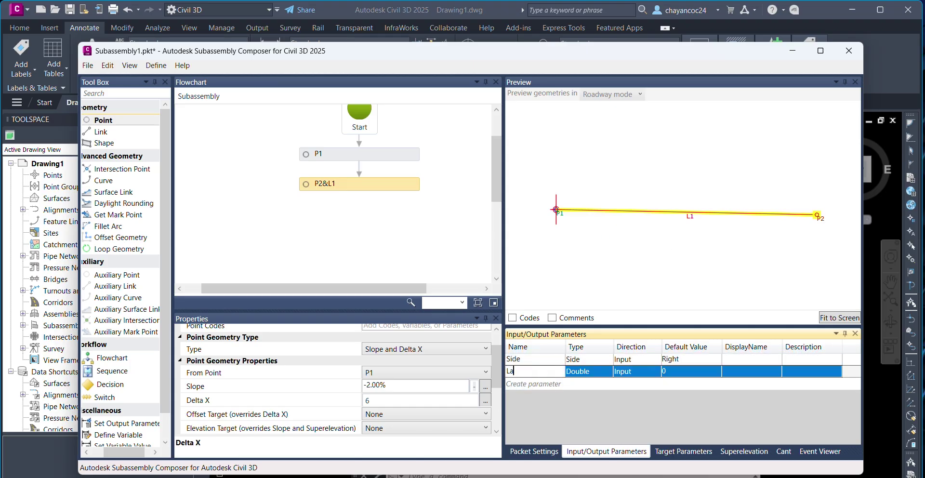
text(neWidth)
click(745, 371)
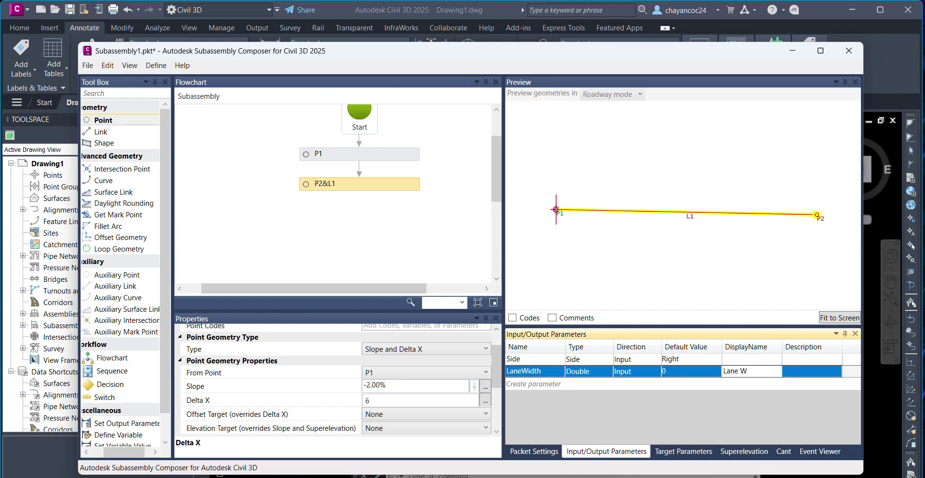
text(dth)
click(684, 371)
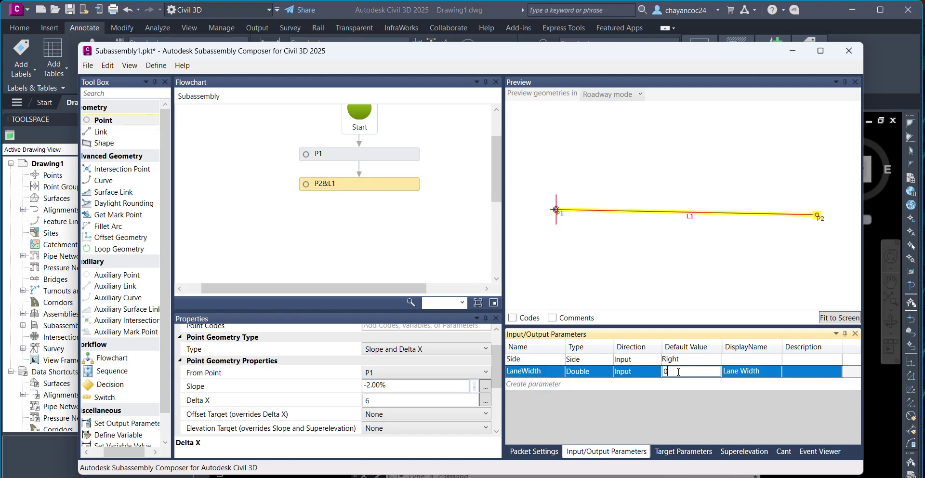
text(6)
click(647, 259)
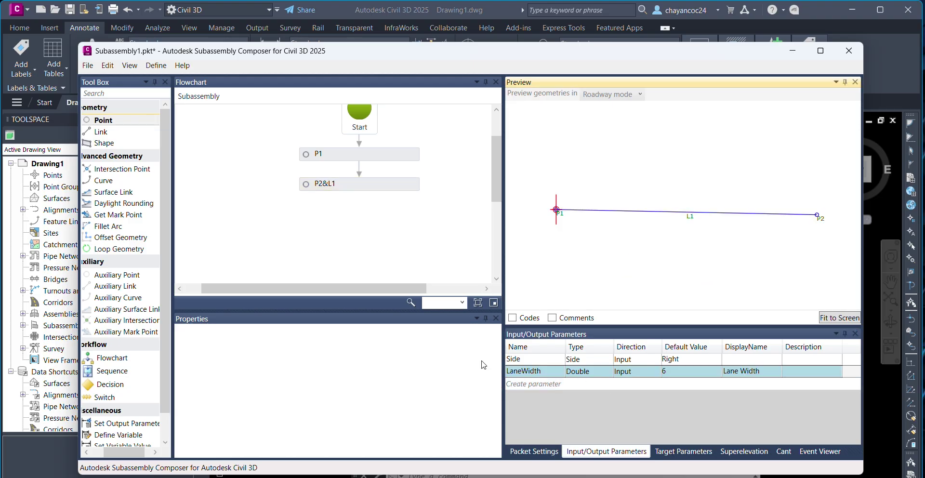
- Set P2's Delta X to the lanewidth parameter in place of a fixed number
click(344, 187)
click(384, 400)
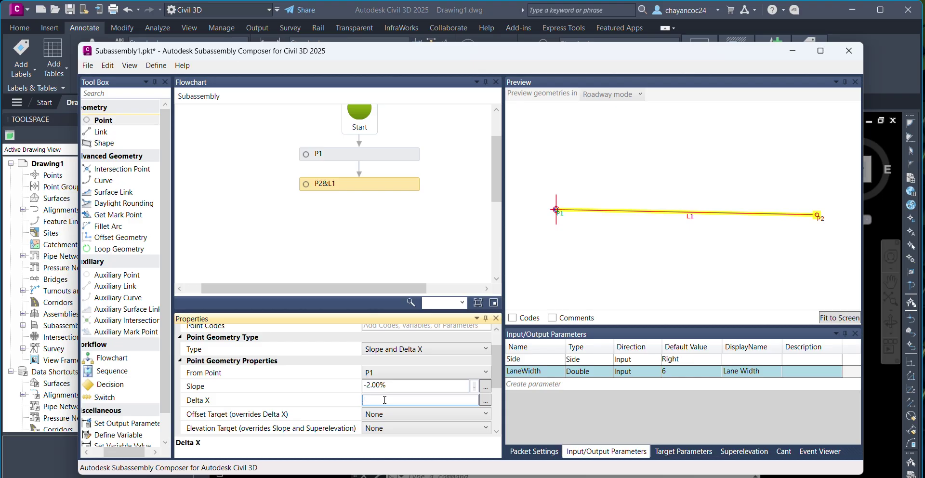
text(lanewidth)
key(Return)
- Test the link's response in the preview with LaneWidth defaults of 3 and 7, and return the default to 6
click(674, 372)
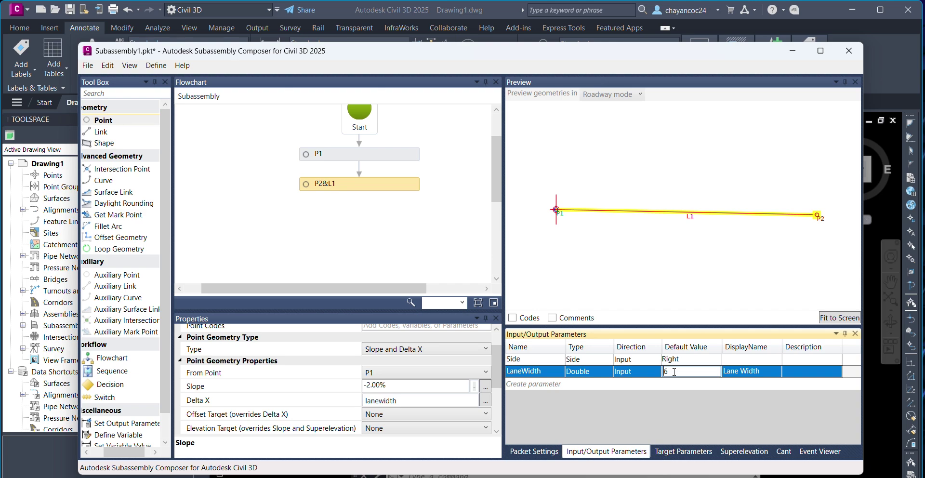
key(BackSpace)
text(3)
key(Return)
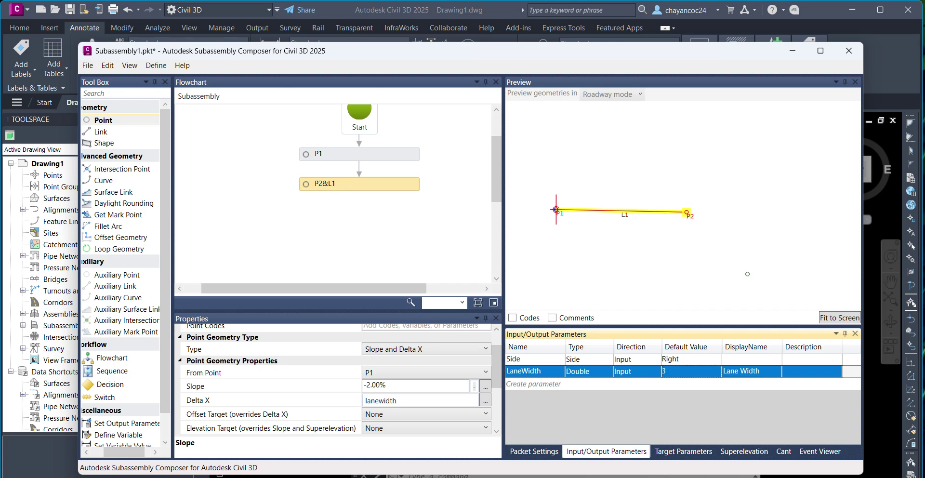
click(666, 374)
key(BackSpace)
text(7)
key(Return)
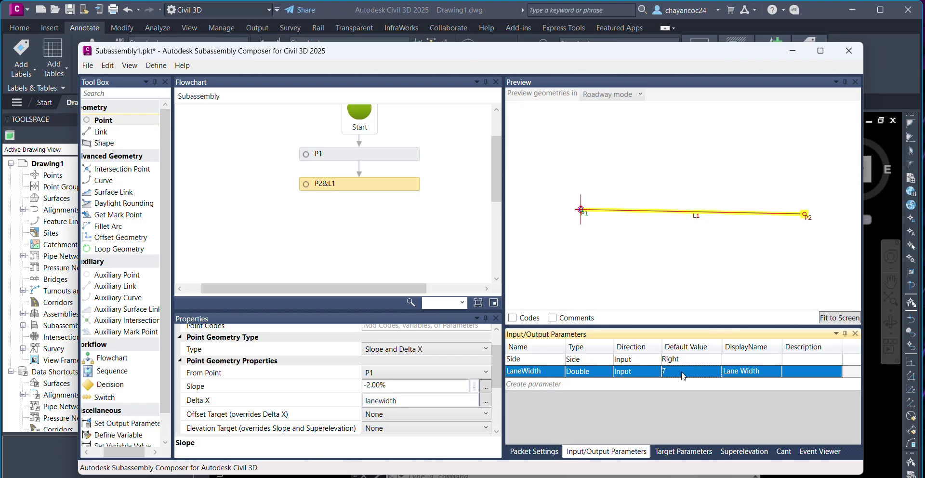
click(683, 376)
key(BackSpace)
text(6)
click(670, 278)
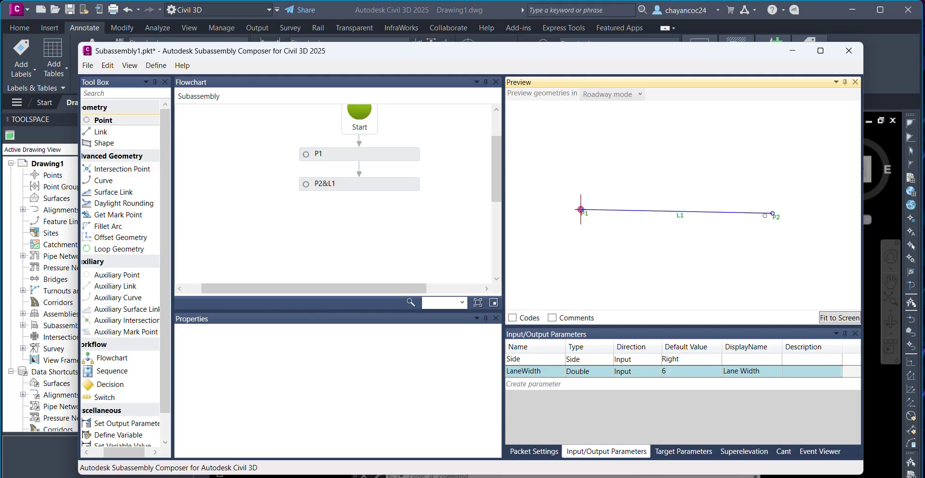
scroll(577, 212, up, 1)
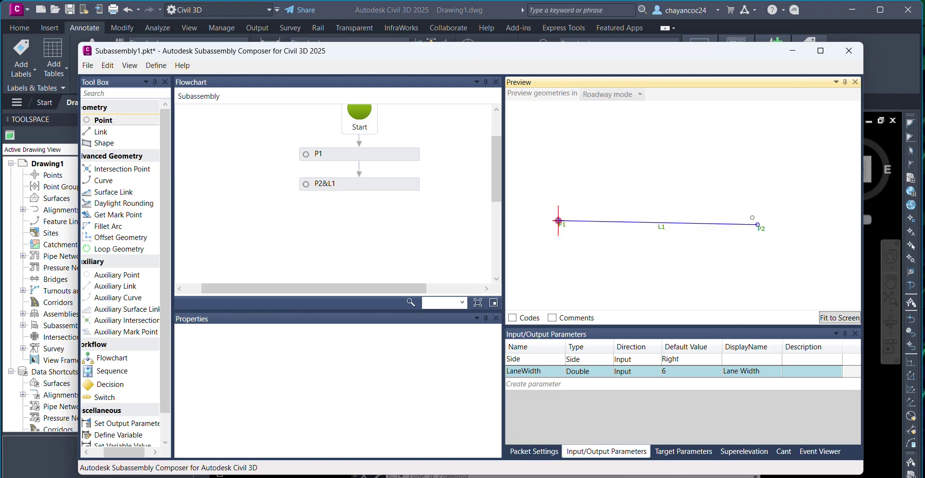
- Switch to Civil 3D and examine how the road base meets the side slopes and ground line in both sections
click(597, 476)
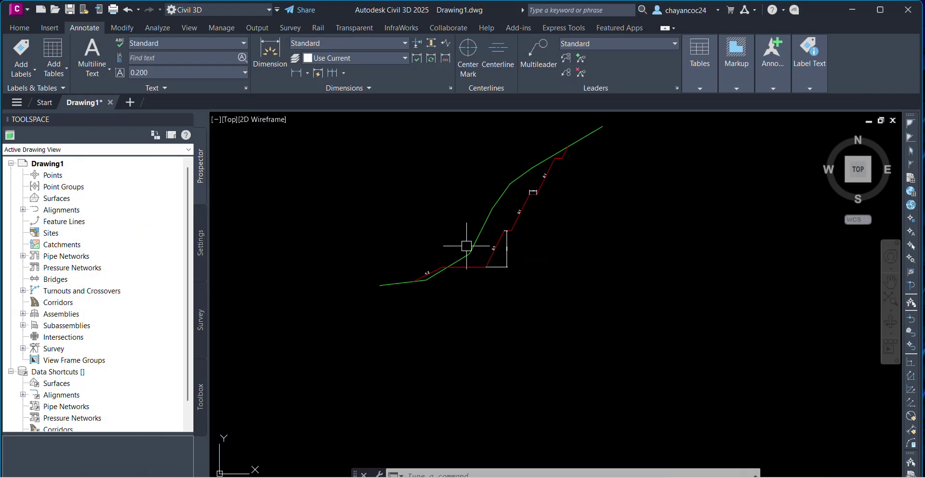
scroll(458, 262, up, 5)
scroll(389, 302, up, 4)
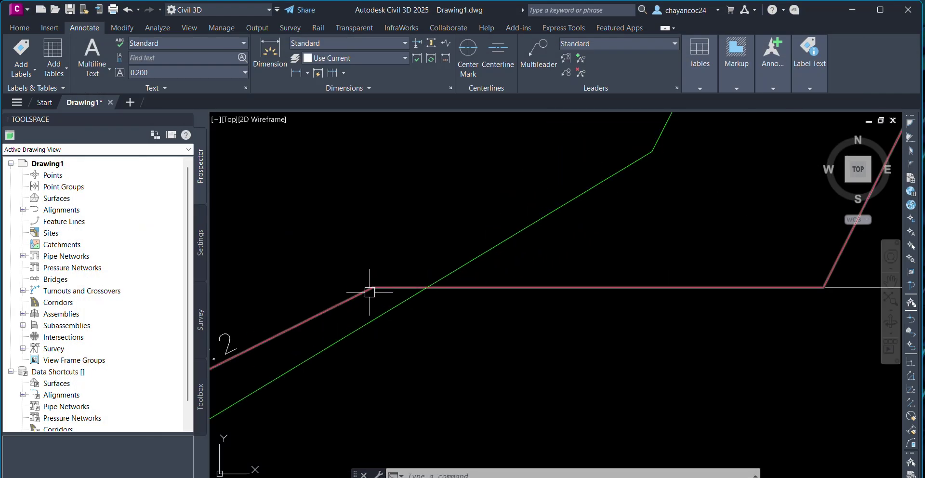
scroll(413, 277, down, 7)
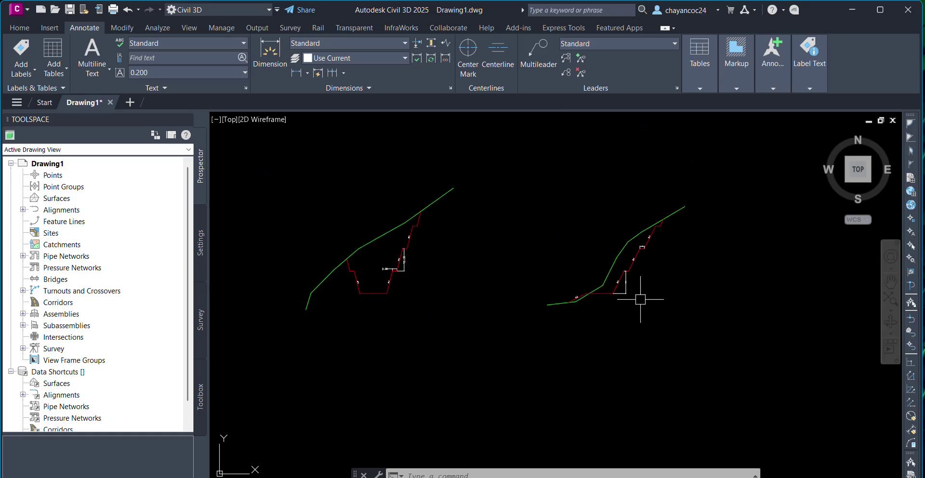
scroll(369, 277, up, 4)
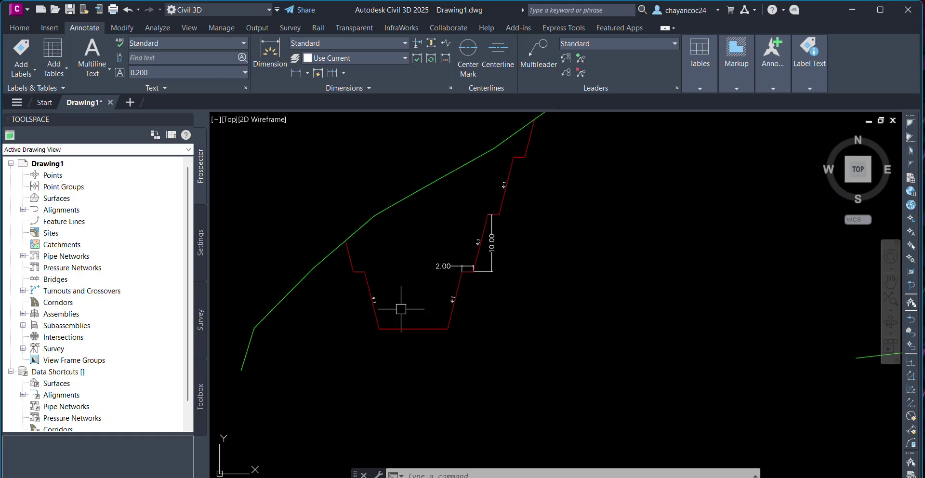
key(alt+Tab)
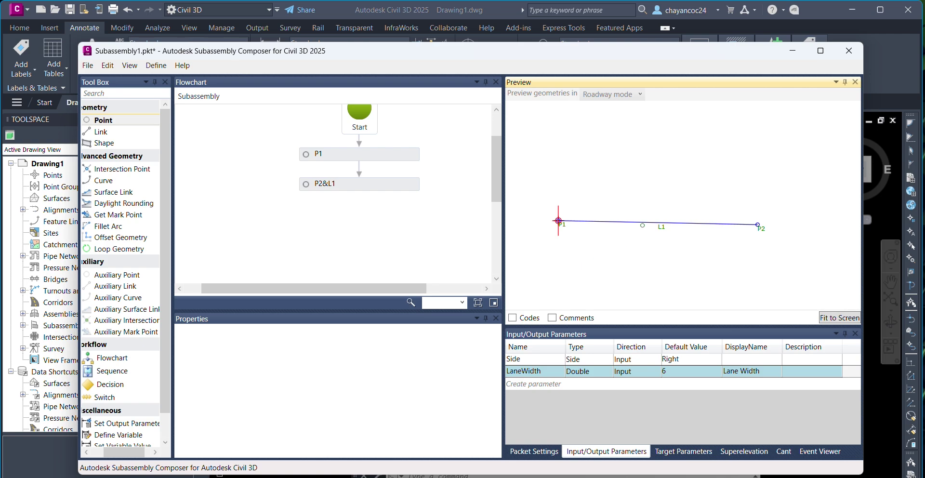
click(683, 452)
click(554, 363)
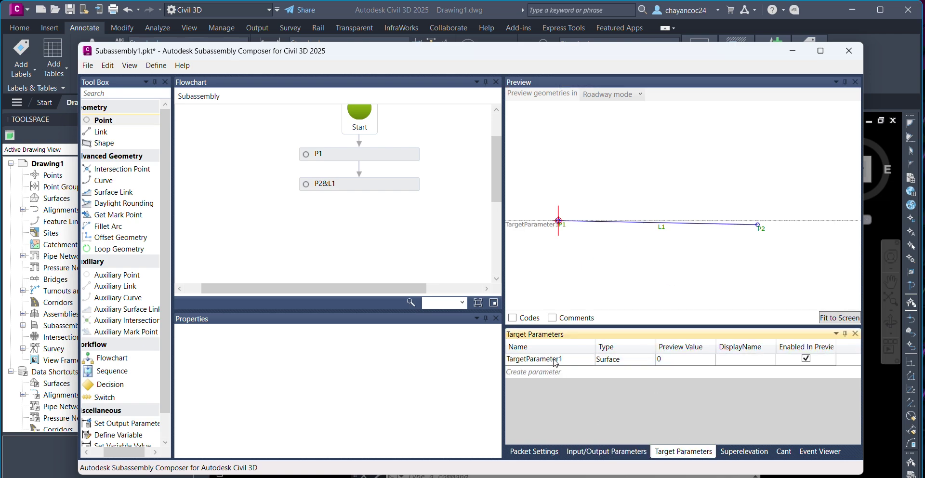
click(559, 360)
key(alt+Tab)
scroll(390, 315, down, 5)
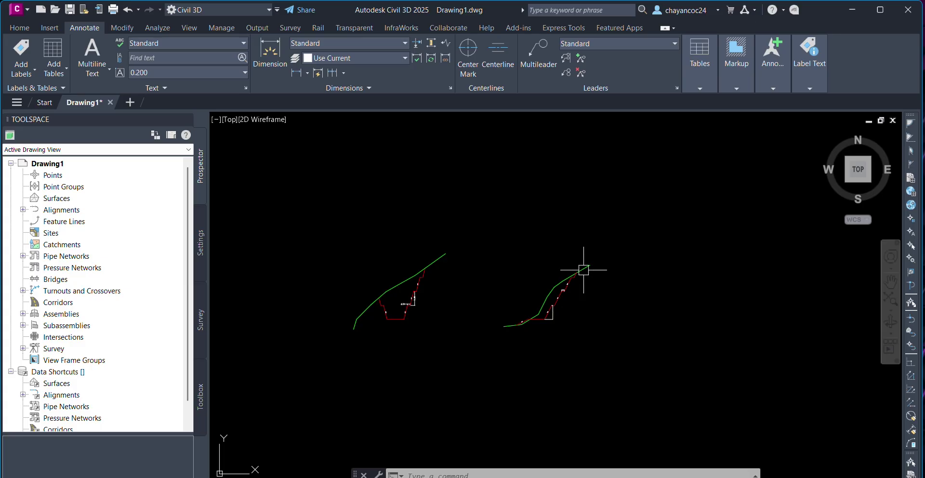
- Switch to Subassembly Composer and create a surface target parameter named ogl
mouse_move(597, 476)
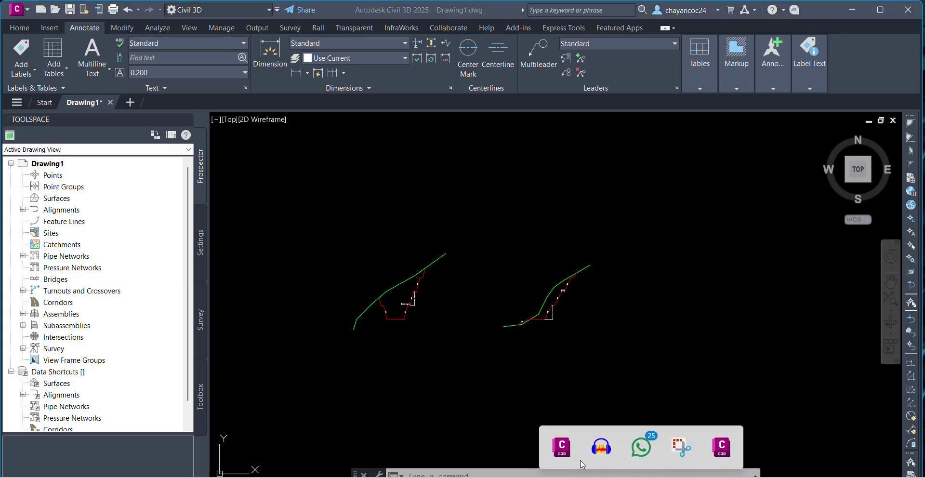
click(732, 449)
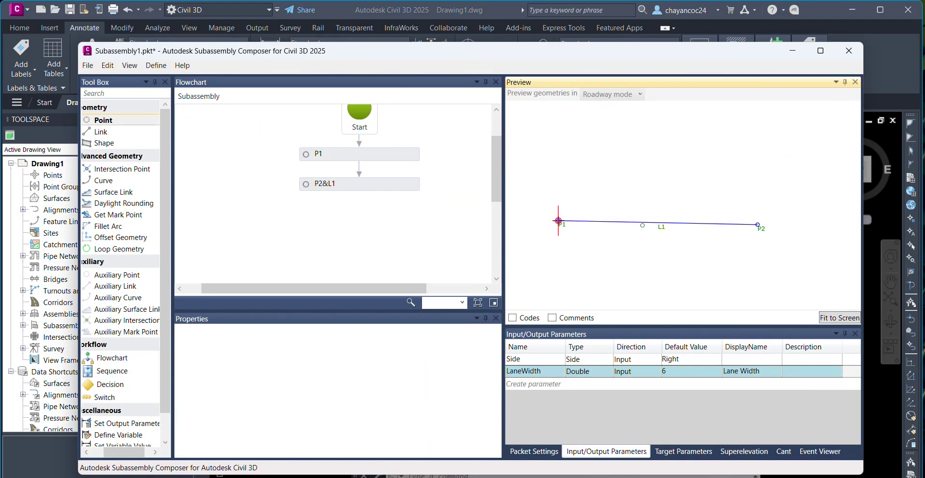
click(710, 451)
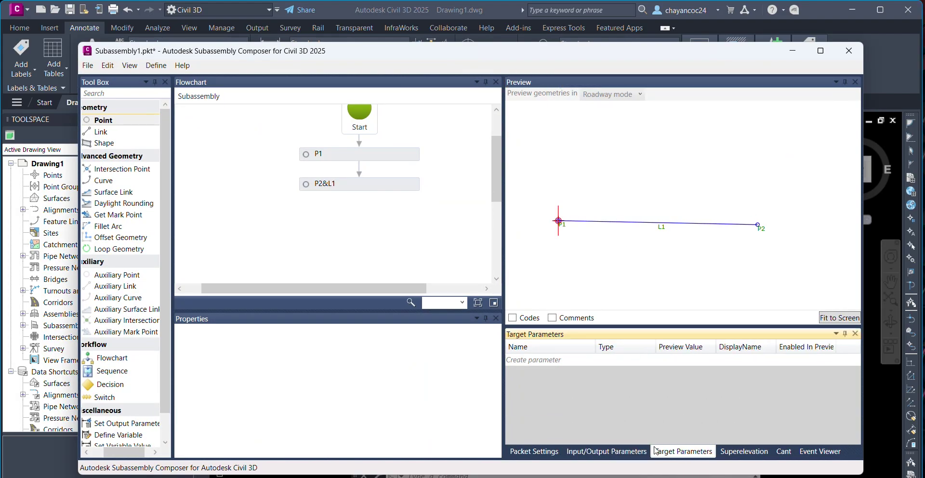
click(554, 368)
click(558, 361)
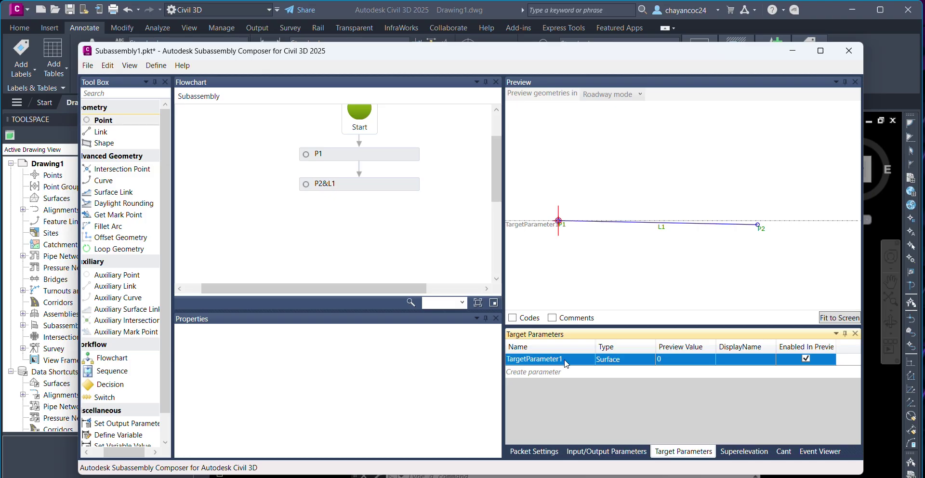
click(566, 359)
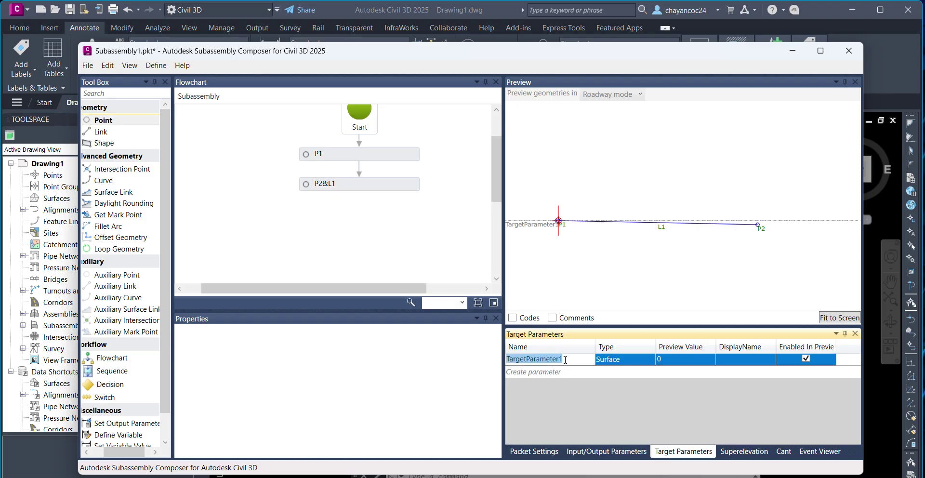
text(ogl)
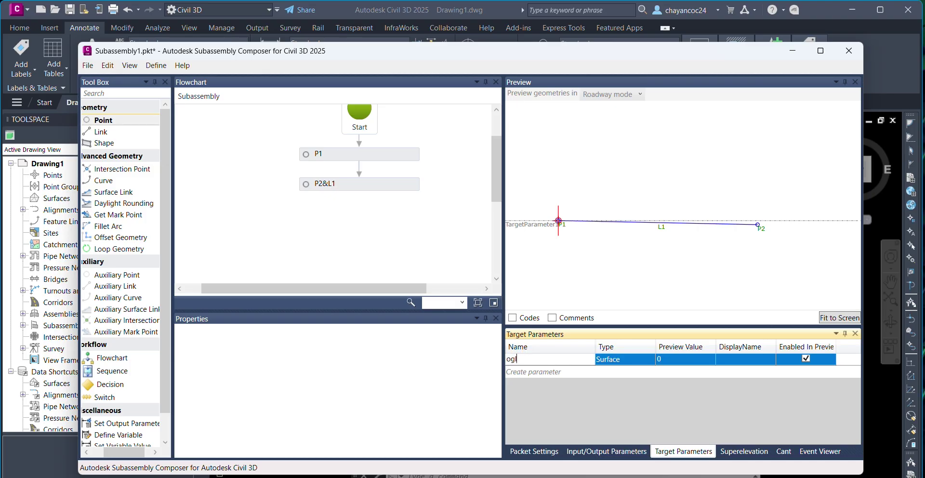
- Try a preview value of -5 for the ogl target, fit the preview to the screen, and set the value to -2
click(671, 358)
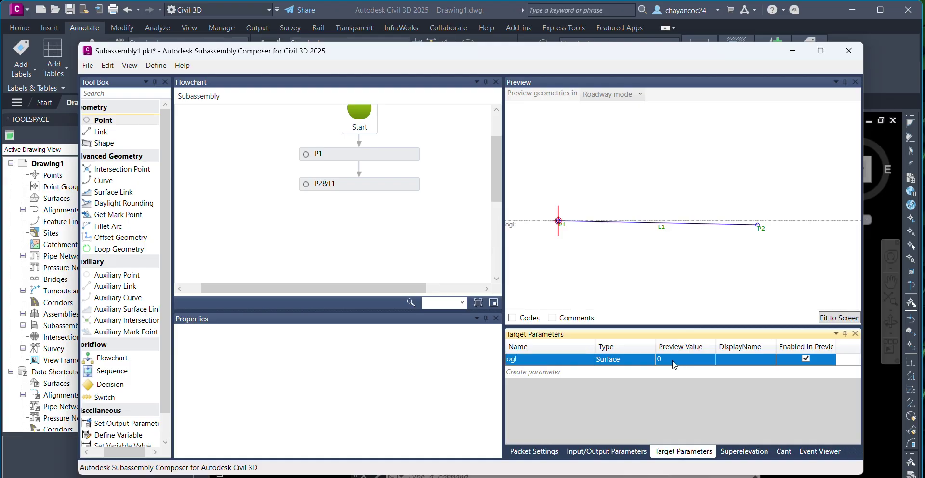
click(671, 359)
text(-5)
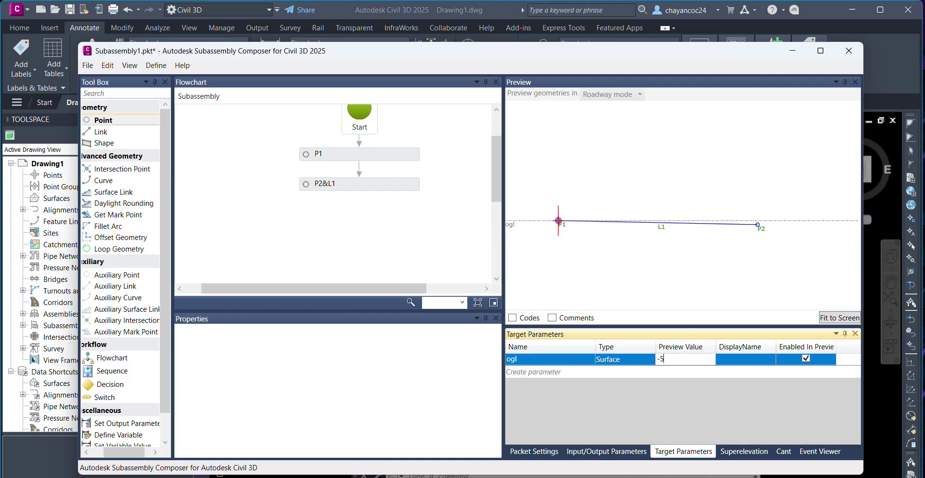
key(Return)
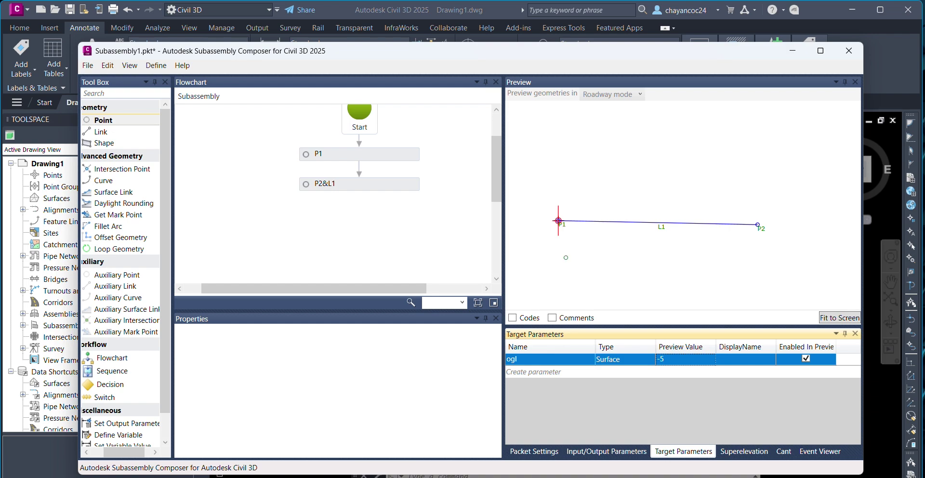
click(826, 320)
click(672, 360)
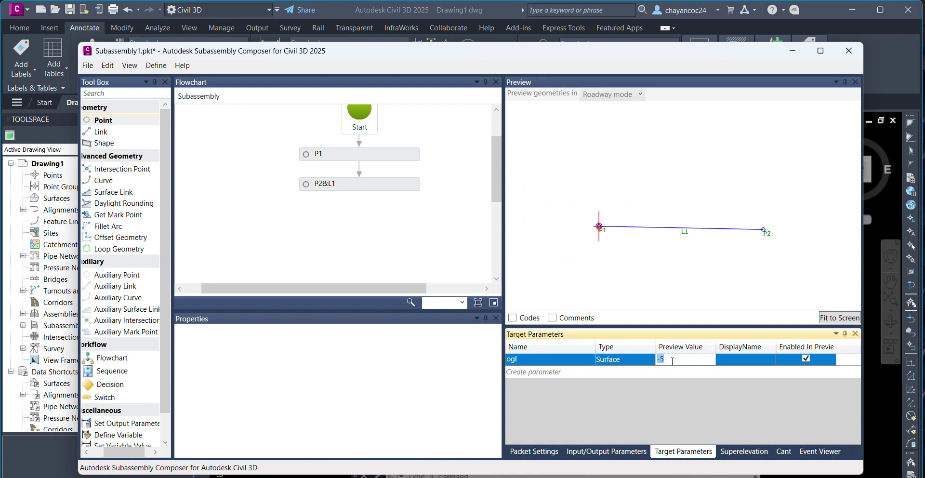
text(-2)
key(Return)
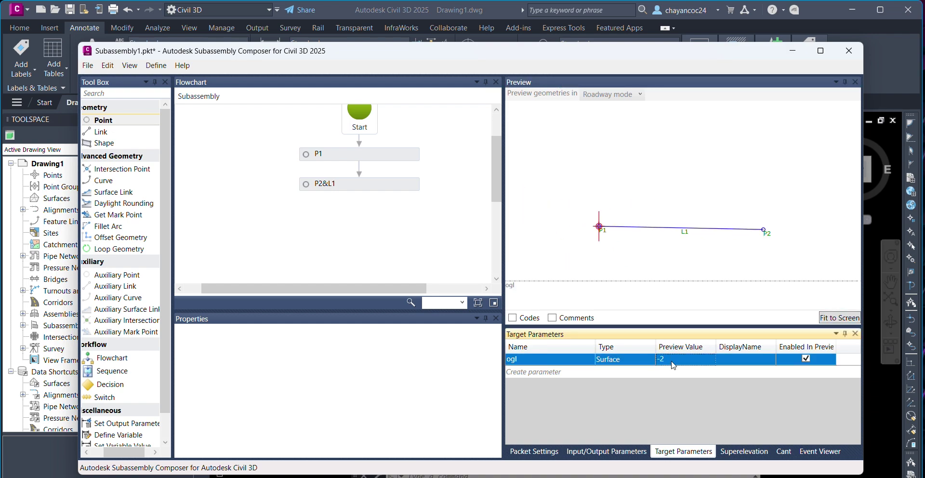
click(611, 281)
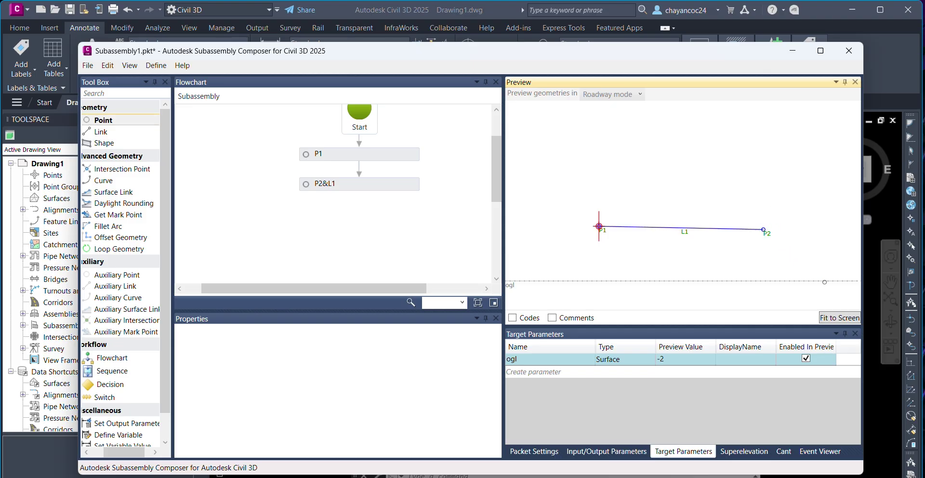
click(317, 185)
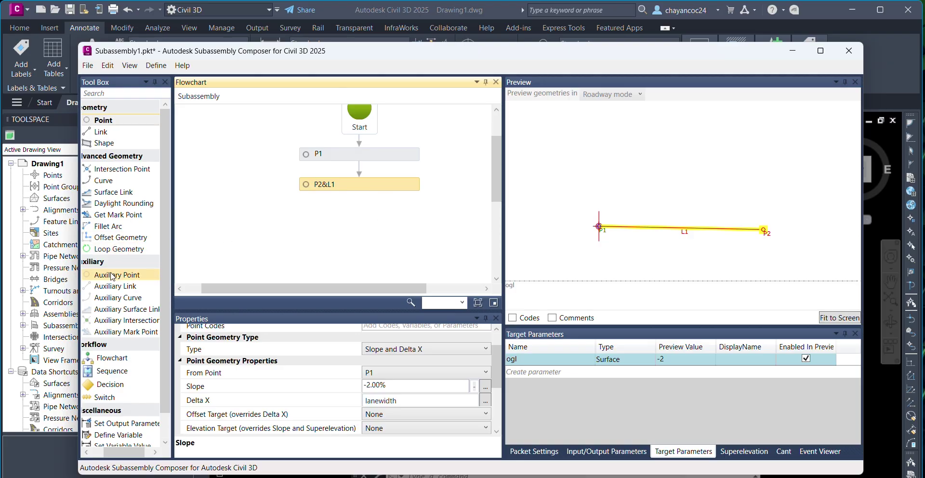
drag(103, 391, 364, 162)
scroll(345, 199, up, 1)
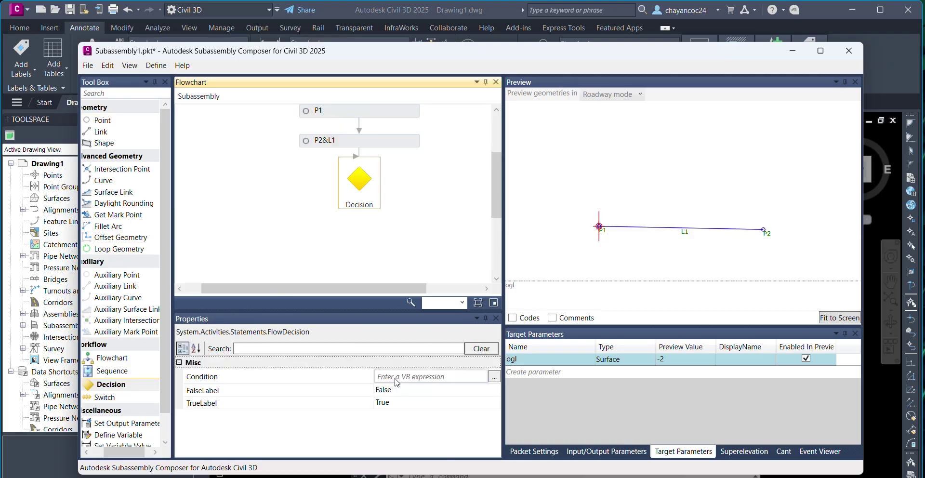
key(Delete)
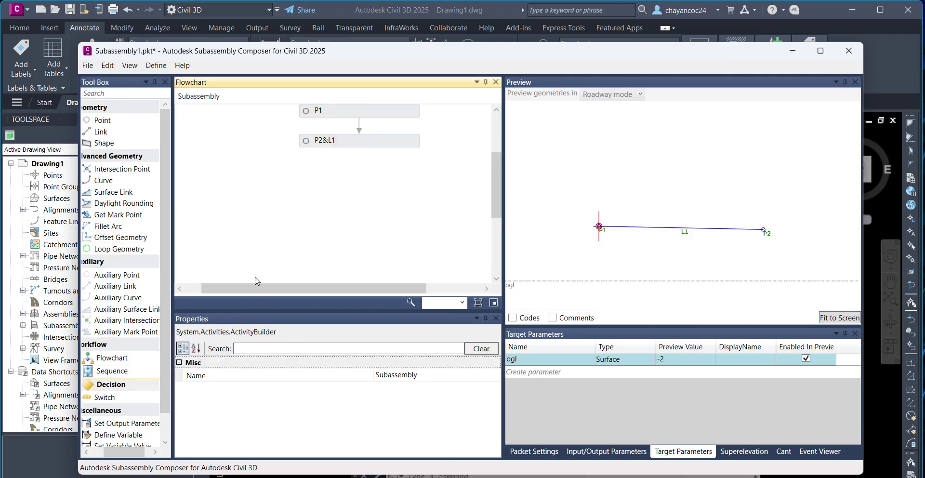
- Add an auxiliary point below P2&L1 in the flowchart, using Delta X on Surface from P2 with ogl as the surface target
click(103, 277)
drag(103, 278, 362, 162)
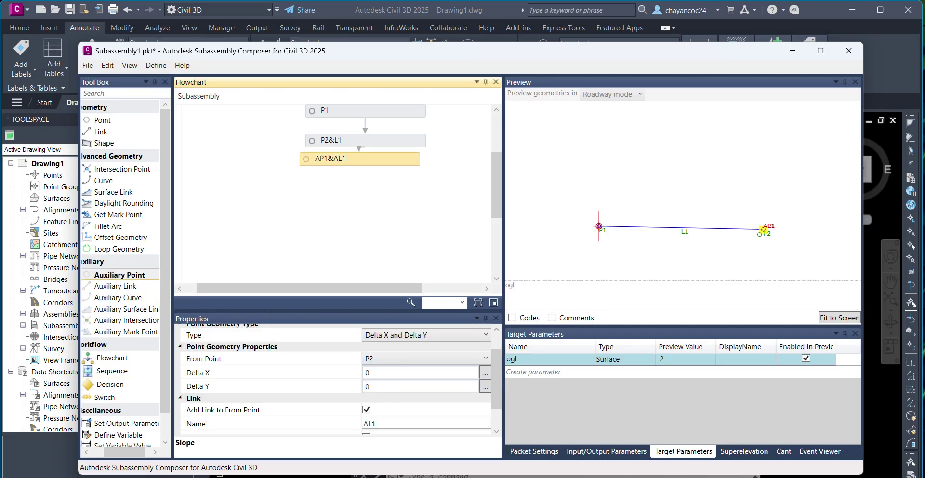
click(408, 360)
click(407, 362)
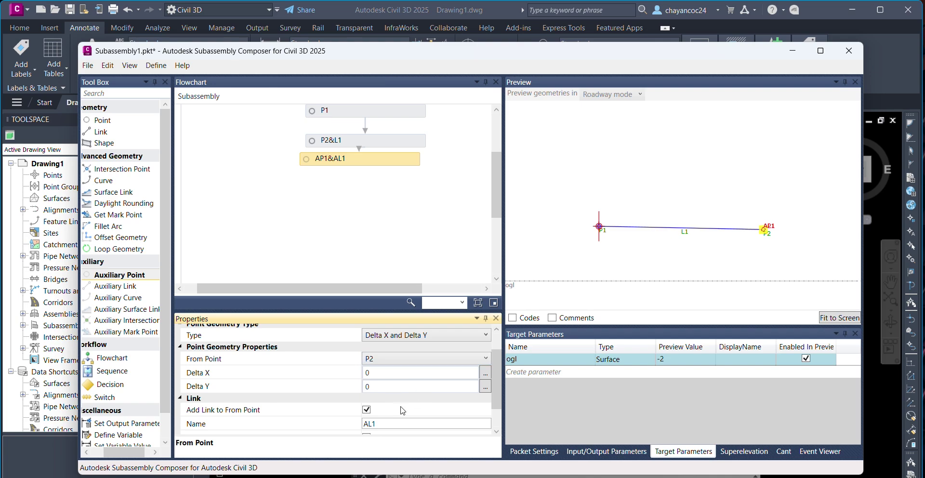
click(414, 336)
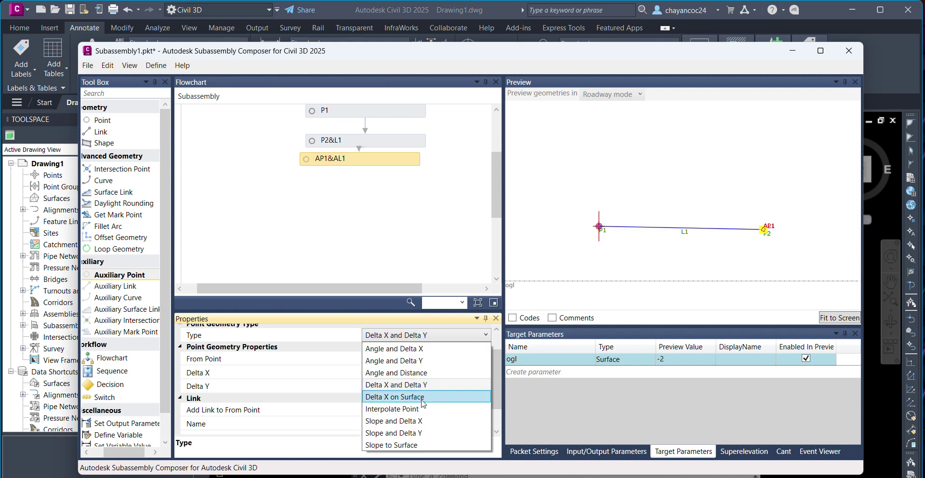
click(395, 396)
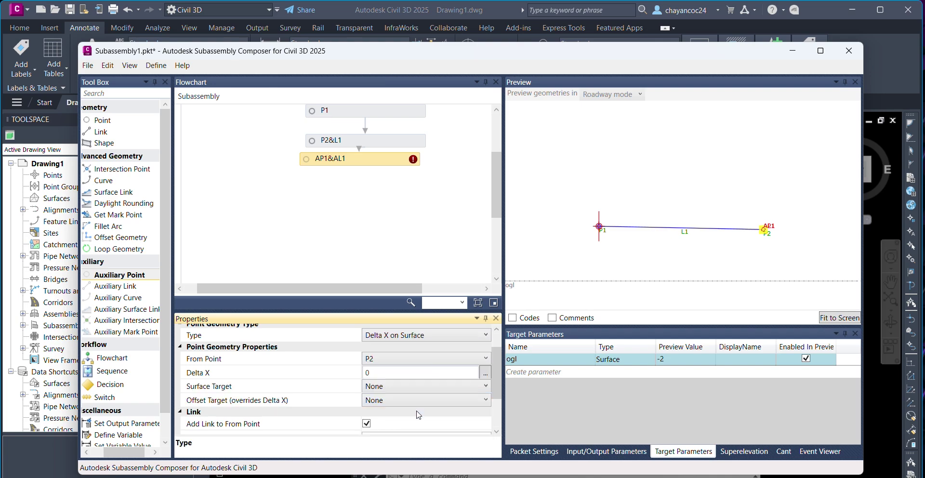
click(390, 386)
click(385, 415)
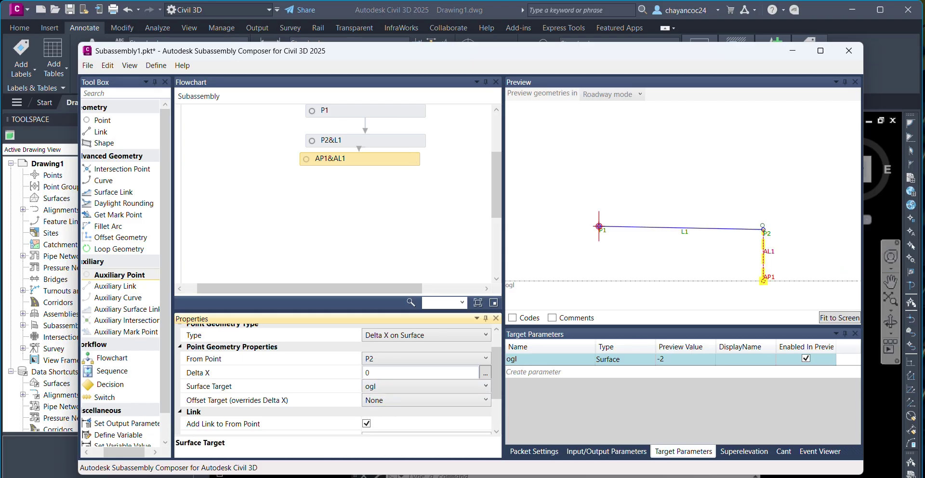
- Test the auxiliary point in the preview with an ogl preview value of 3, and return the value to -2
click(772, 231)
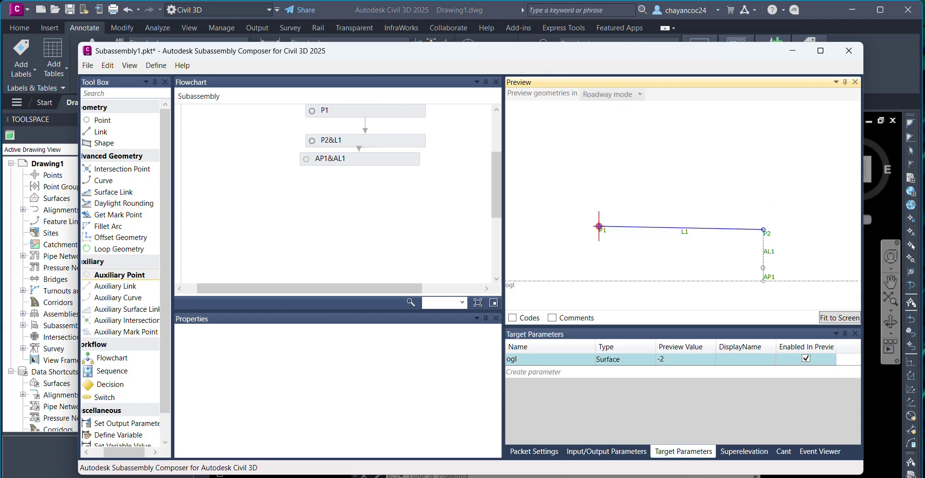
click(667, 362)
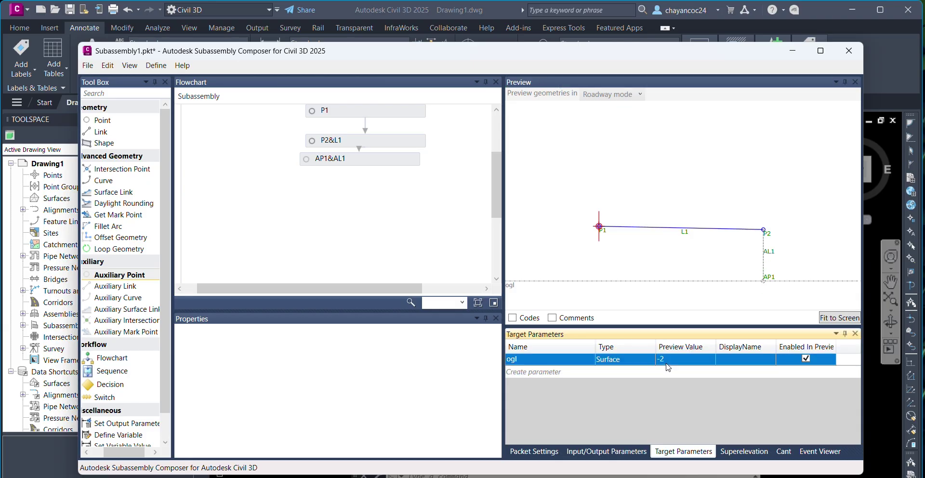
click(668, 360)
text(3)
key(Return)
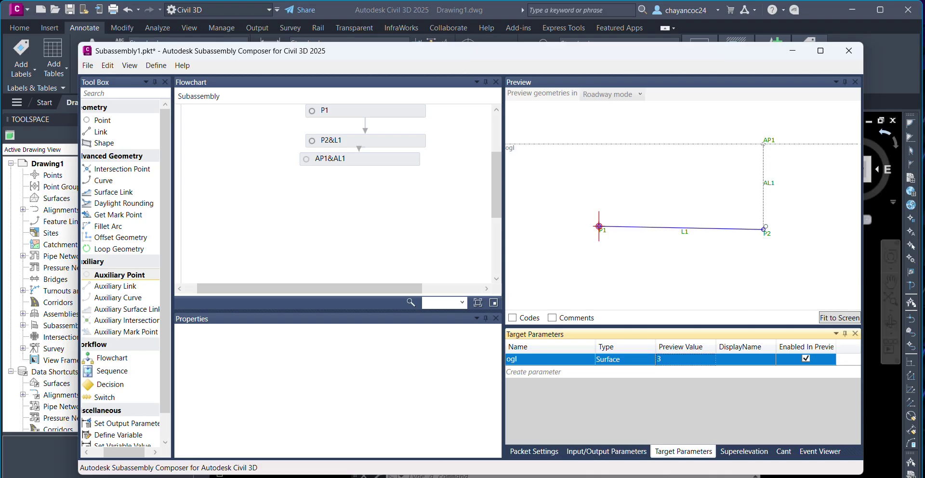
click(667, 360)
text(-2)
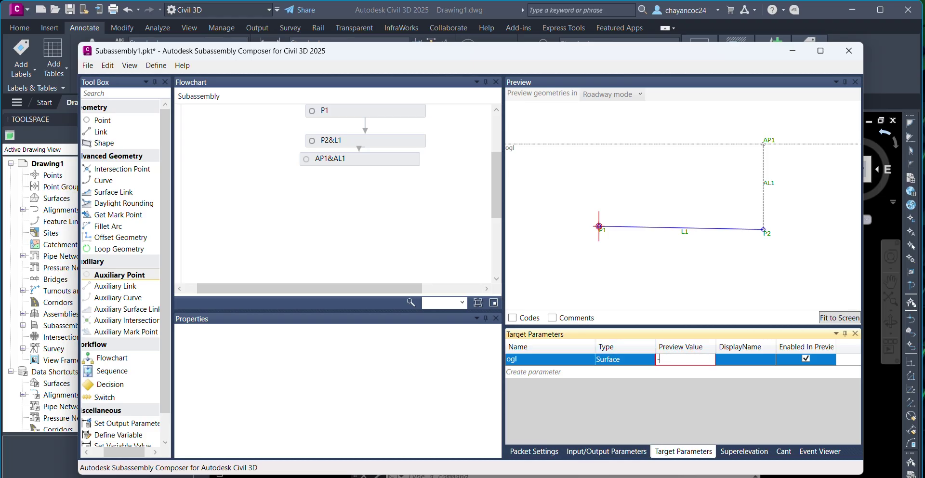
key(Return)
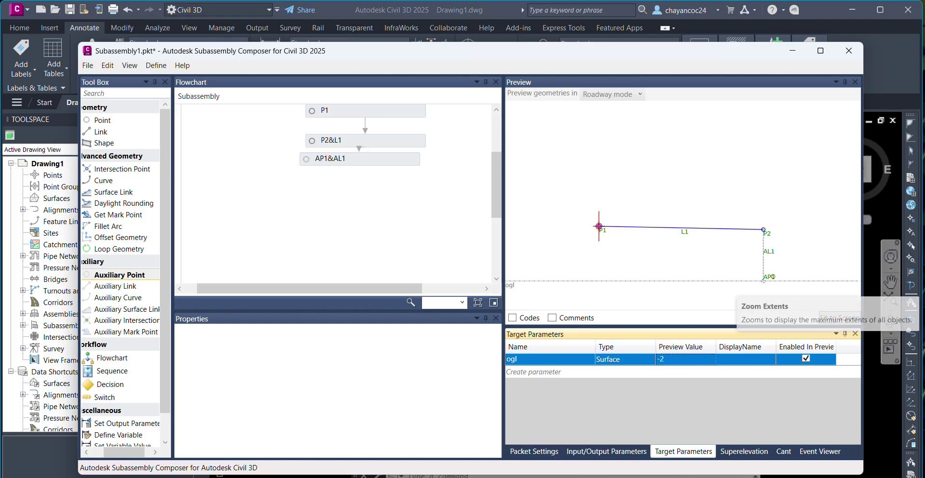
- Remove the auxiliary link from AP1 to its from point, keeping only the auxiliary point
click(339, 161)
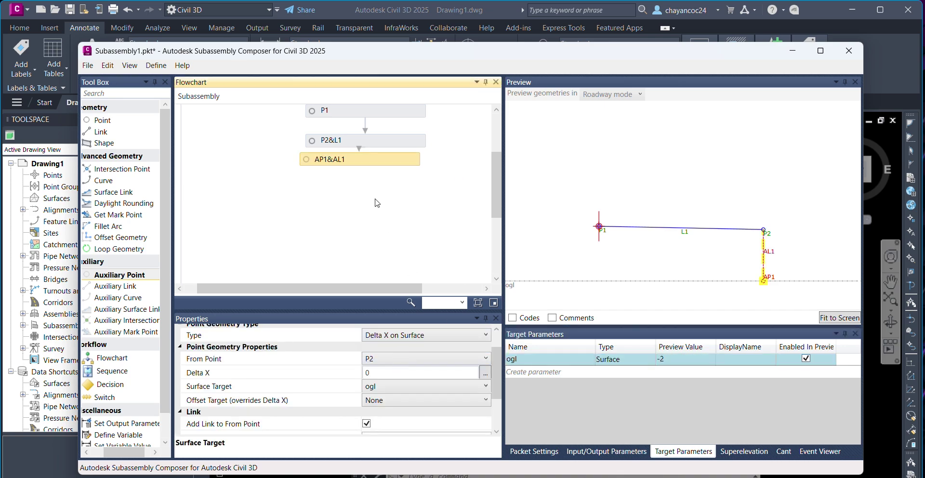
scroll(401, 406, down, 3)
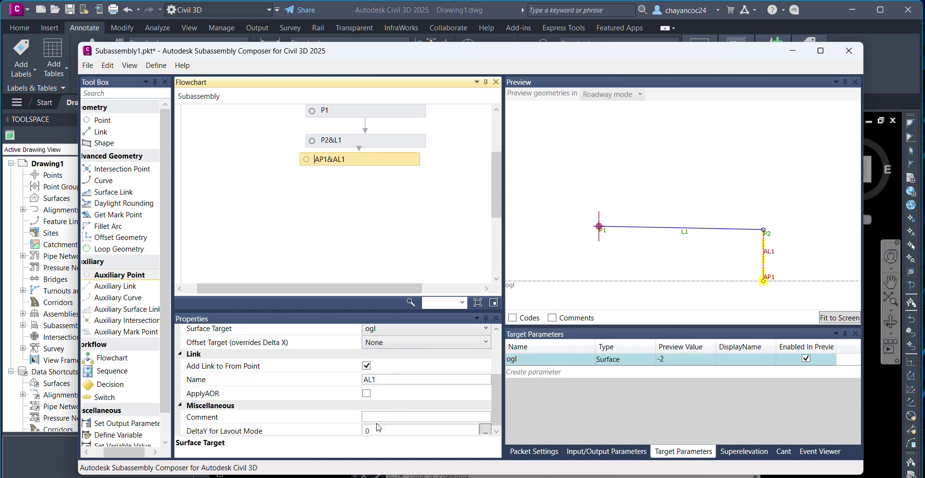
click(366, 365)
- Add a Decision below AP1 in the flowchart with the condition AP1.Y>P2.Y
drag(111, 384, 361, 183)
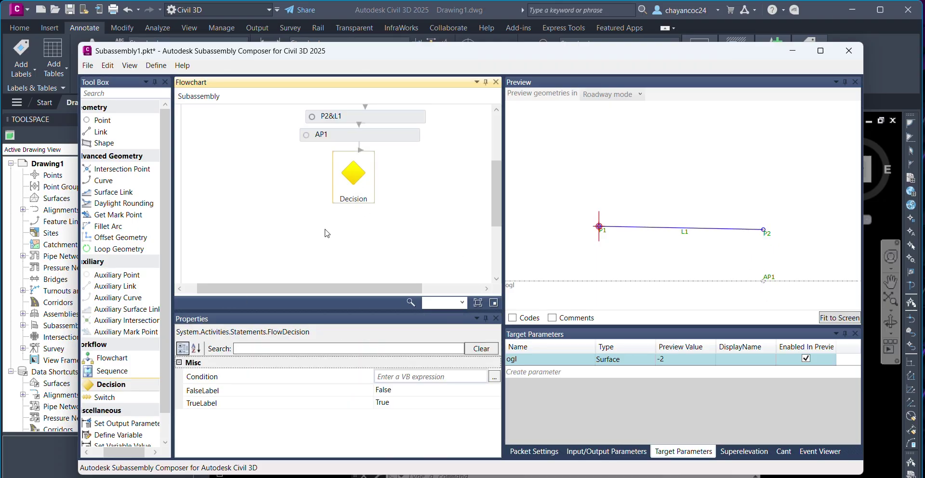
click(393, 376)
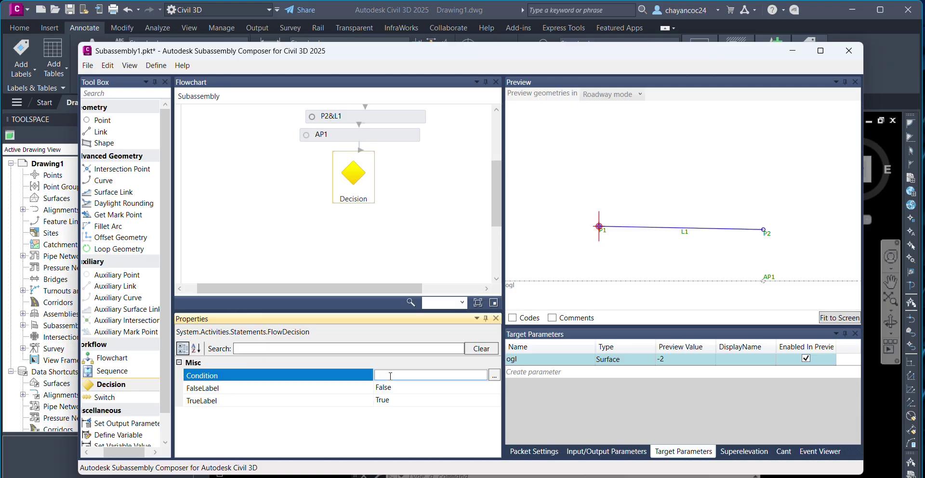
text(AP1.Y>P)
text(2.Y)
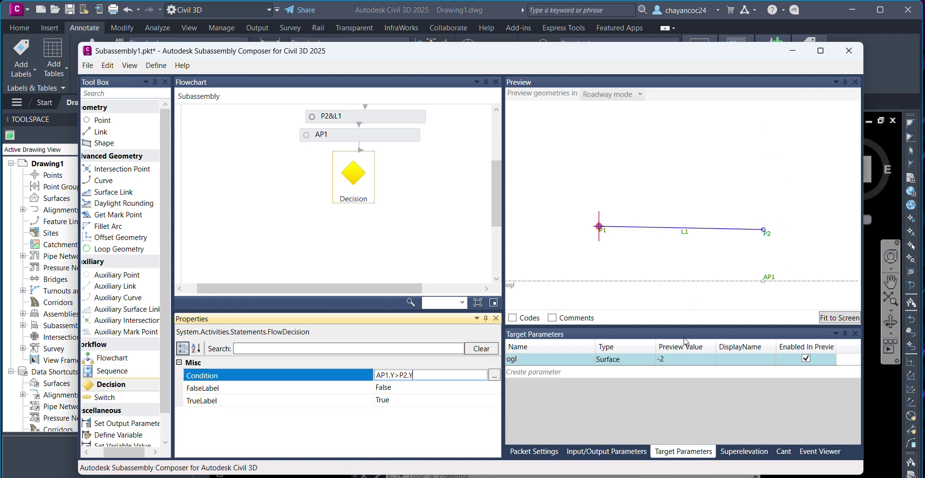
- Set the ogl surface target's preview value to 3
click(674, 360)
click(674, 360)
text(3)
key(Return)
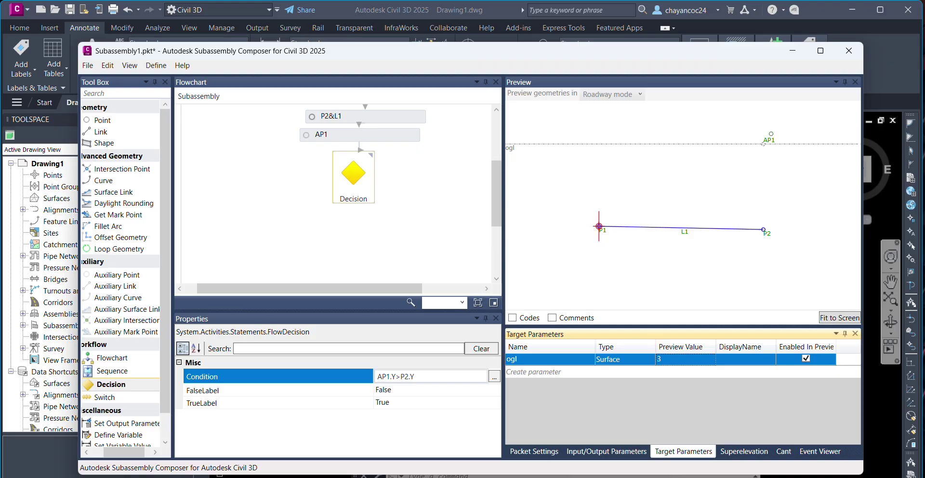
- Label the Decision's true branch CUT and its false branch FILL
click(388, 403)
drag(388, 404, 376, 404)
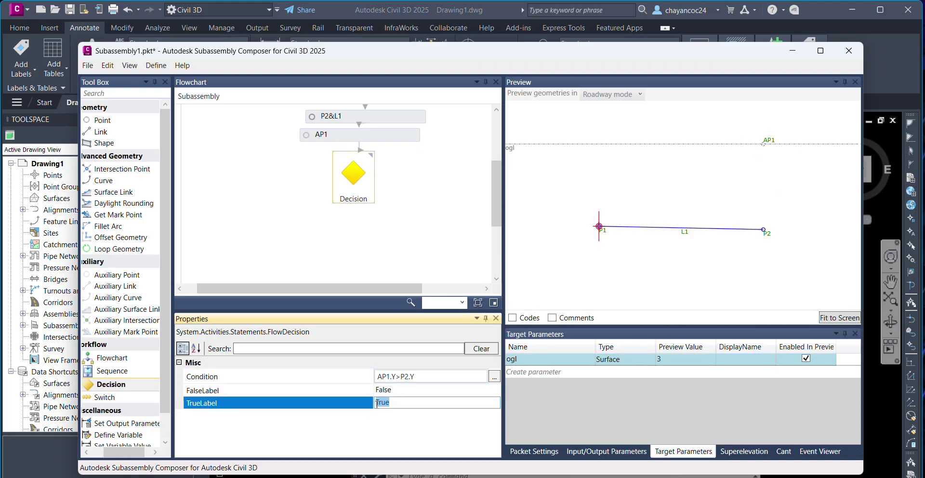
text(CUT)
click(360, 389)
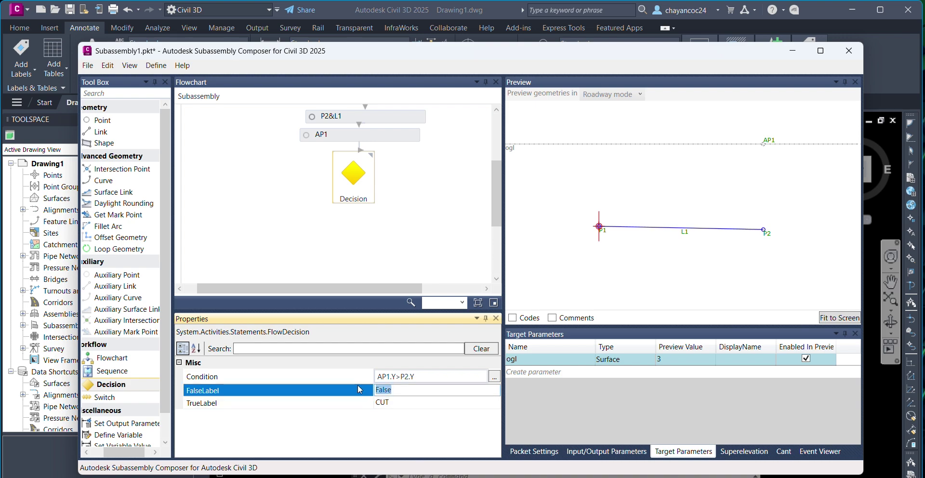
text(FILL)
- Set the ogl surface target's preview value to -2
click(670, 360)
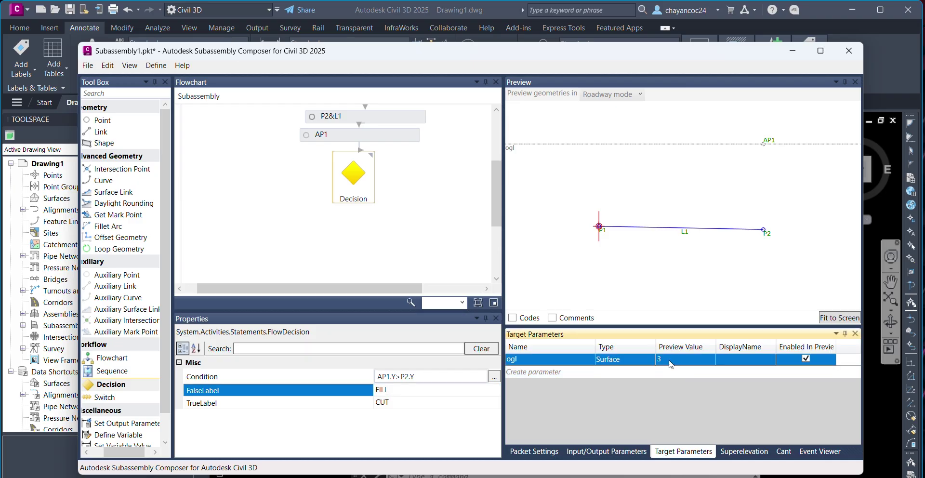
click(669, 360)
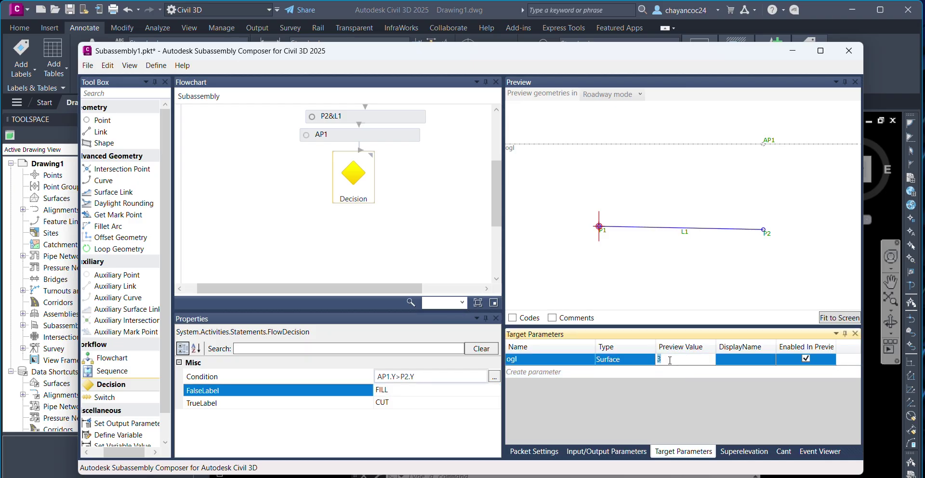
text(-2)
key(Return)
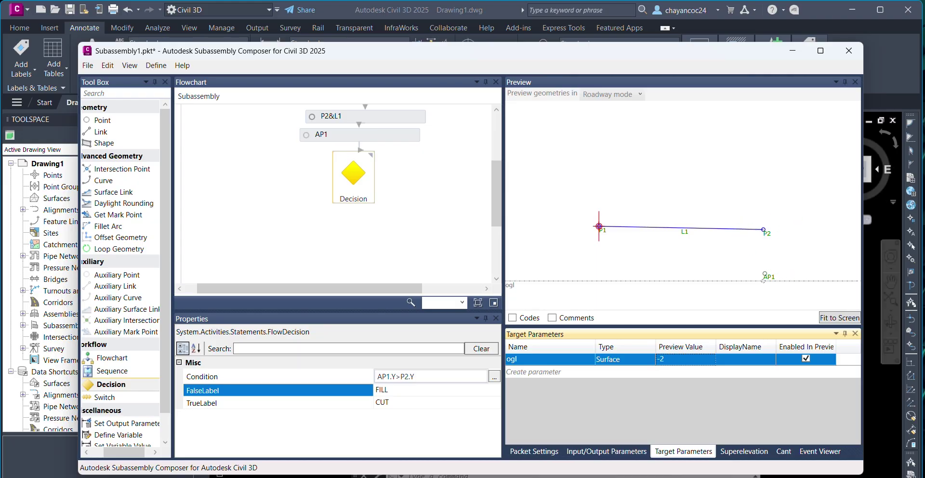
click(386, 391)
- Add a Point below the Decision in the flowchart and connect the Decision's FILL and CUT branches to it
click(396, 225)
scroll(723, 205, down, 3)
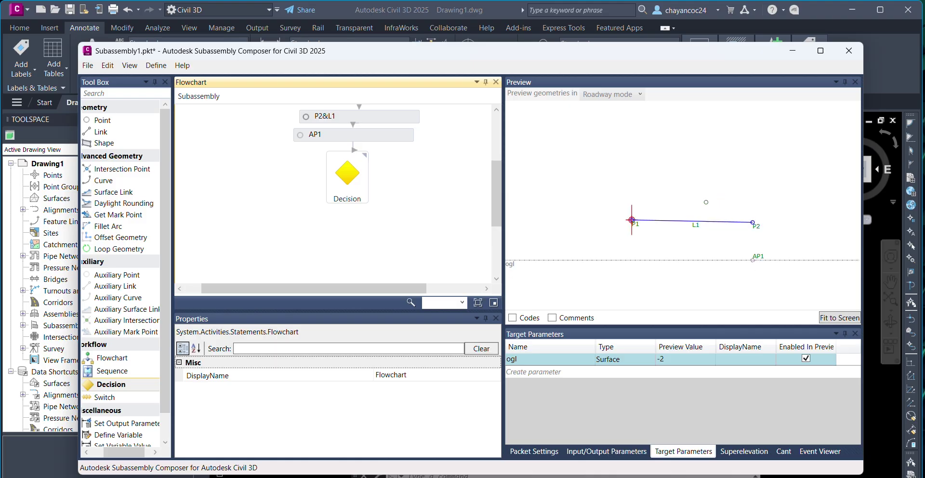
scroll(295, 214, down, 3)
scroll(305, 196, up, 2)
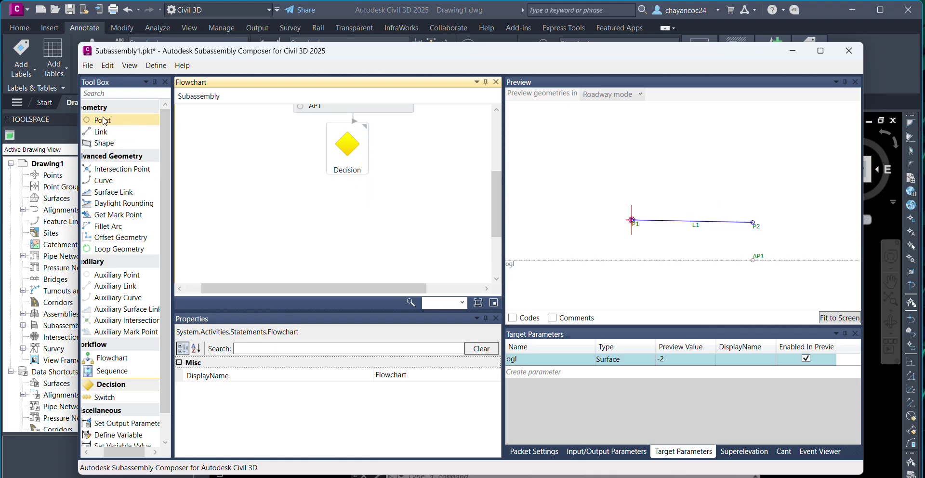
drag(105, 121, 375, 223)
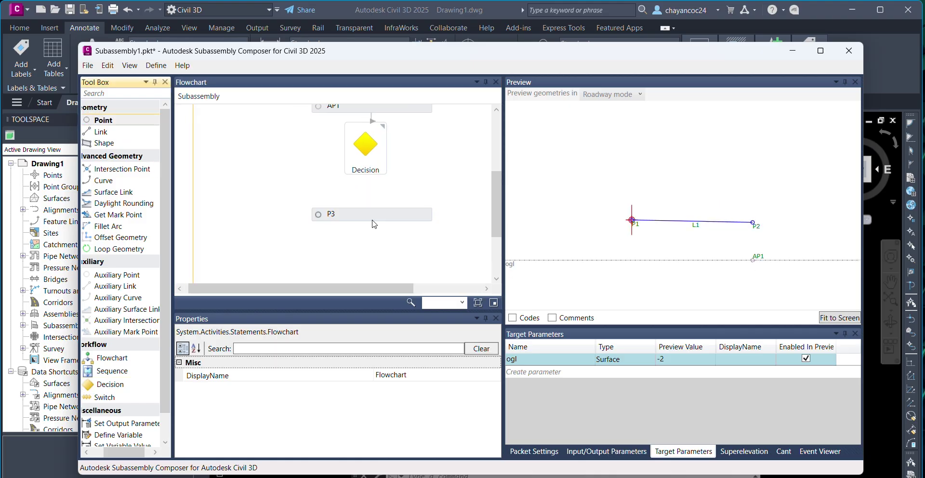
click(336, 161)
key(Delete)
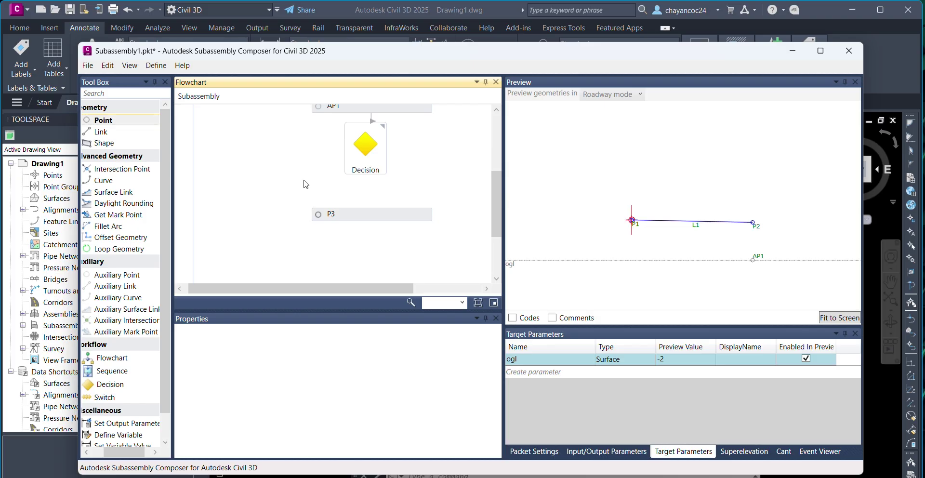
mouse_move(392, 153)
drag(391, 148, 372, 208)
drag(343, 148, 434, 214)
click(392, 214)
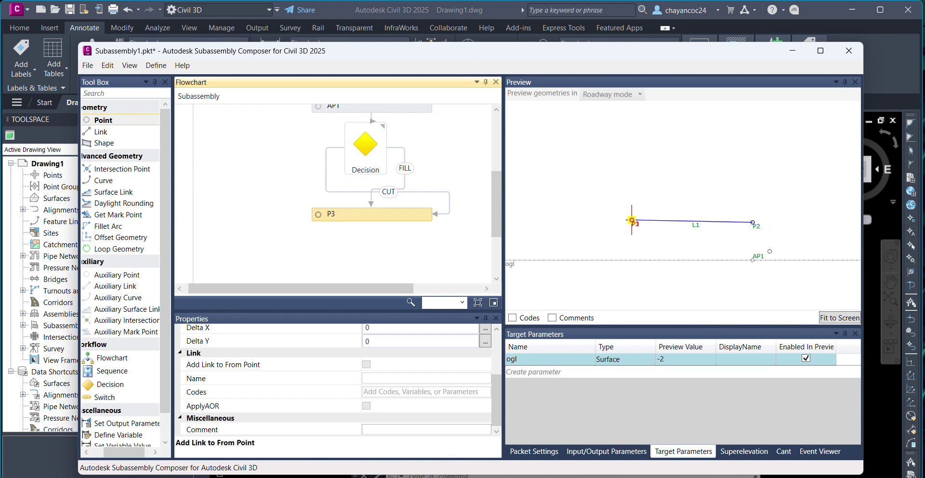
- Set P3's from point to P2 and its point geometry type to Slope to Surface
scroll(399, 362, up, 5)
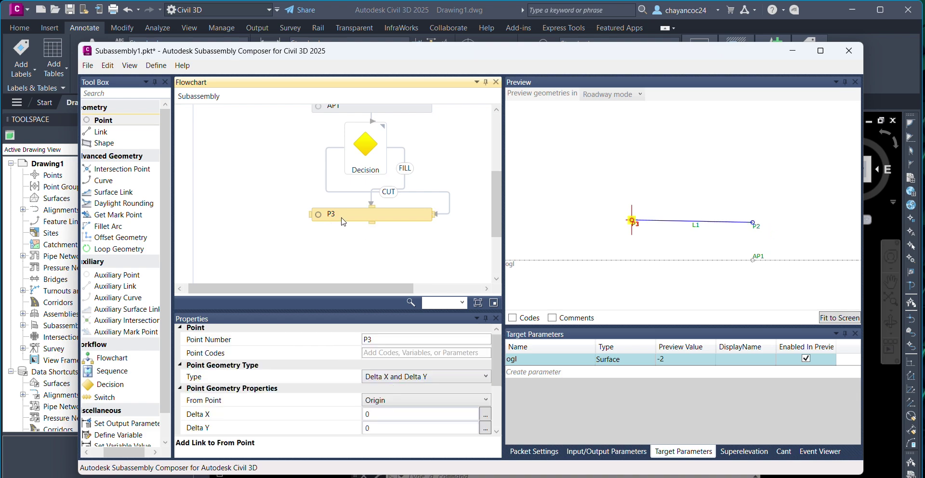
click(407, 402)
click(407, 426)
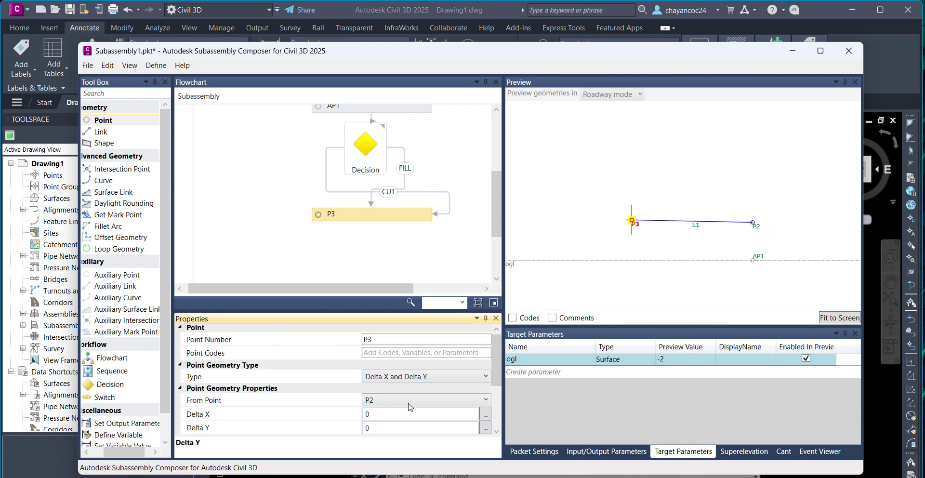
scroll(385, 394, down, 2)
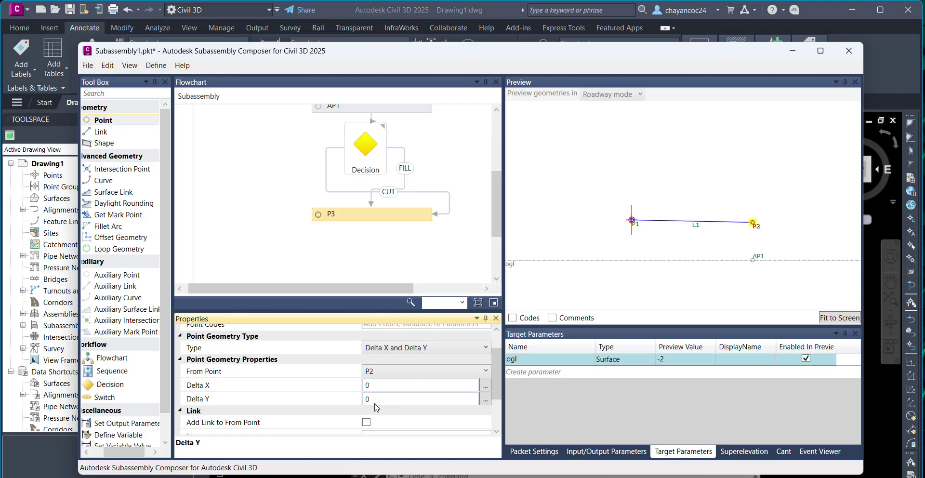
scroll(382, 392, up, 2)
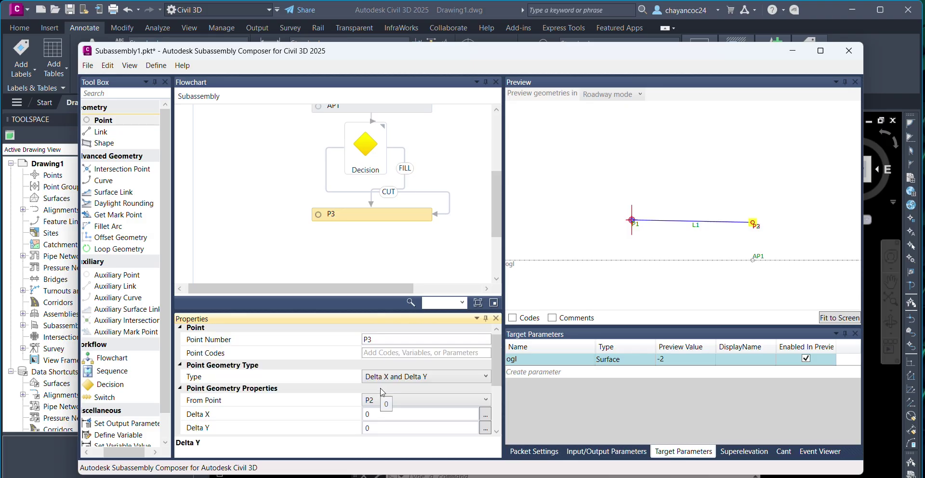
click(407, 378)
click(383, 477)
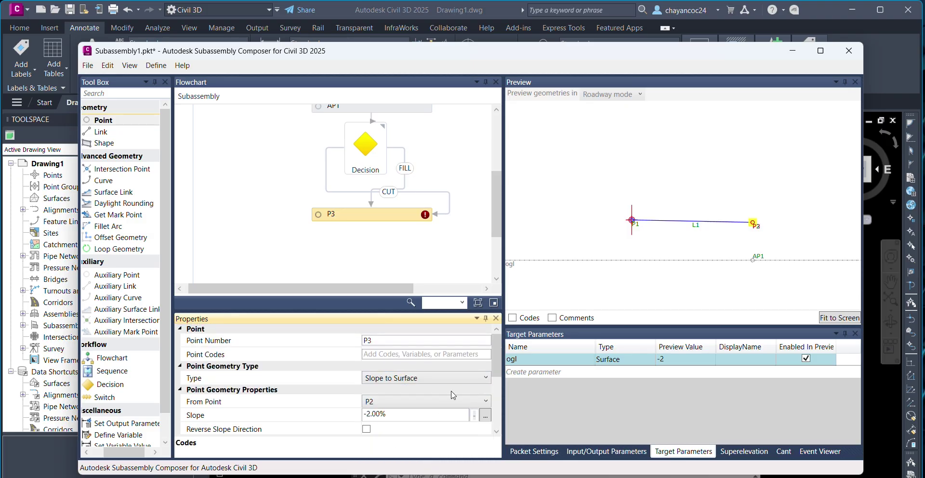
- Give P3 a slope of -50% to the ogl surface target and add a link to its from point
scroll(352, 396, down, 1)
click(404, 387)
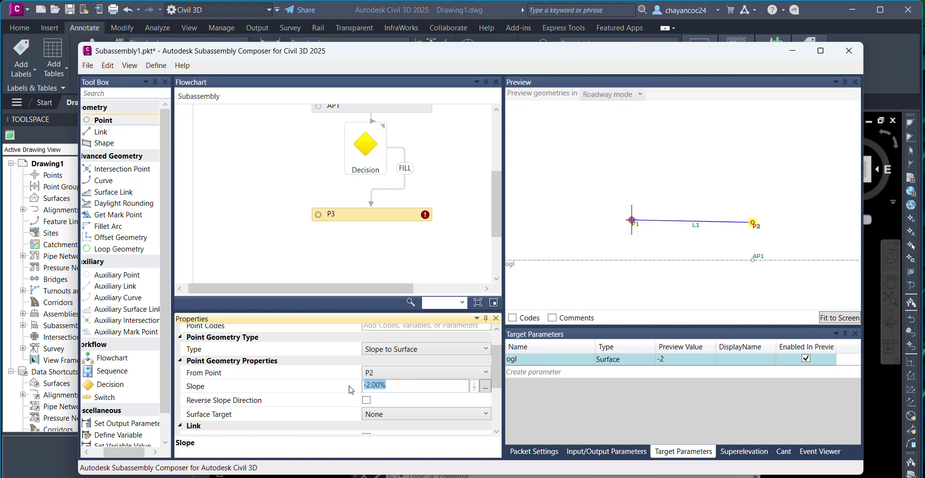
text(-.5)
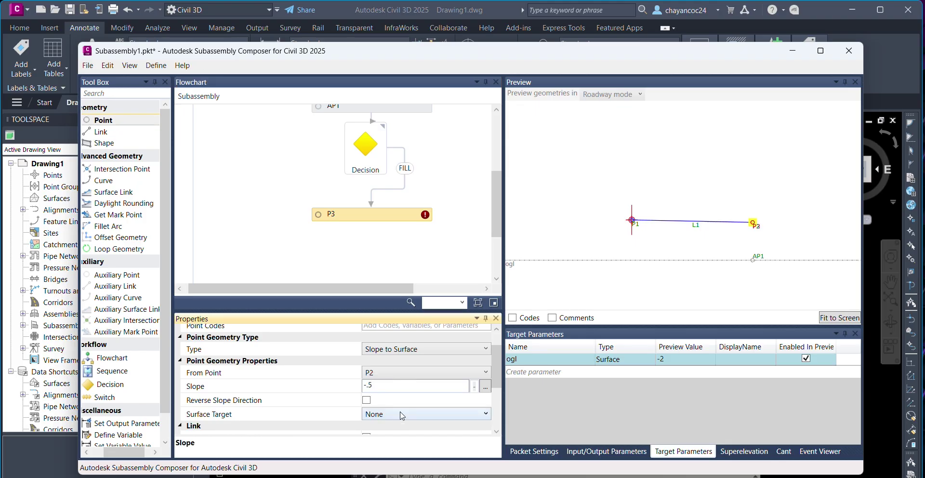
click(381, 417)
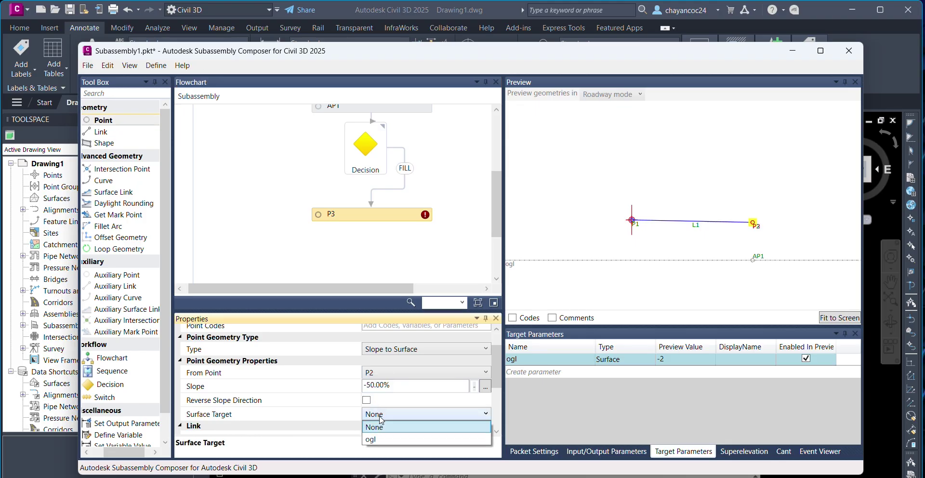
click(382, 439)
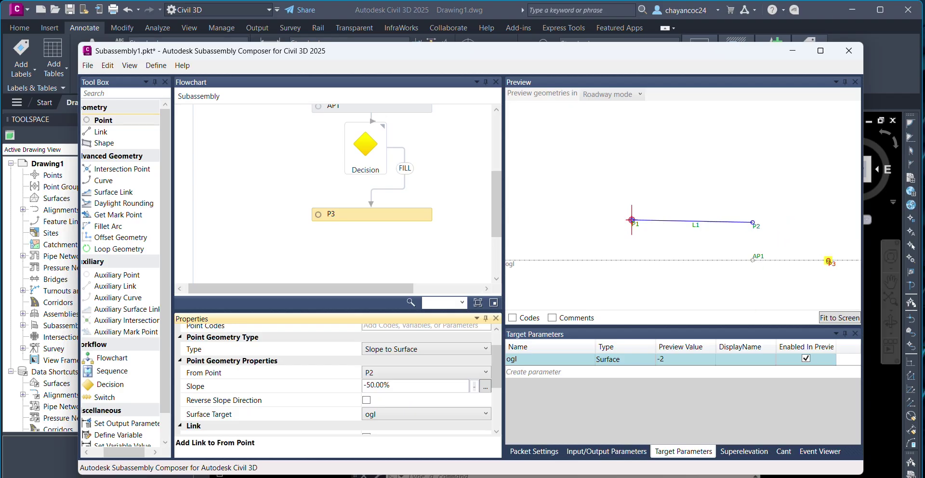
scroll(413, 399, down, 2)
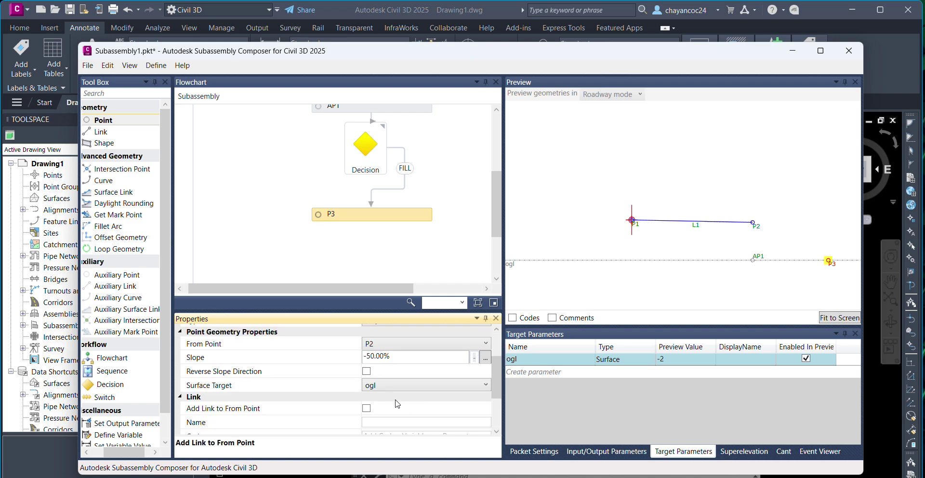
click(367, 408)
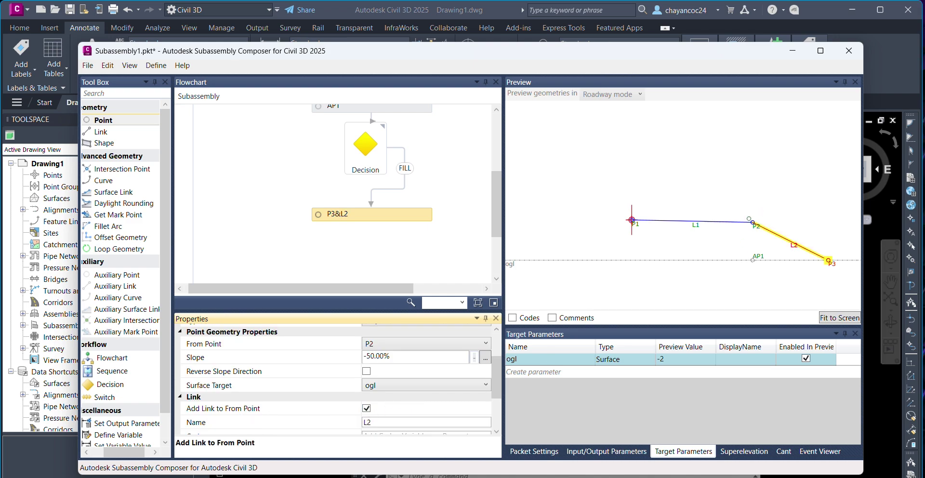
- Test the fill slope in the preview with ogl preview values of -1 and -3
click(672, 359)
click(672, 359)
text(-1)
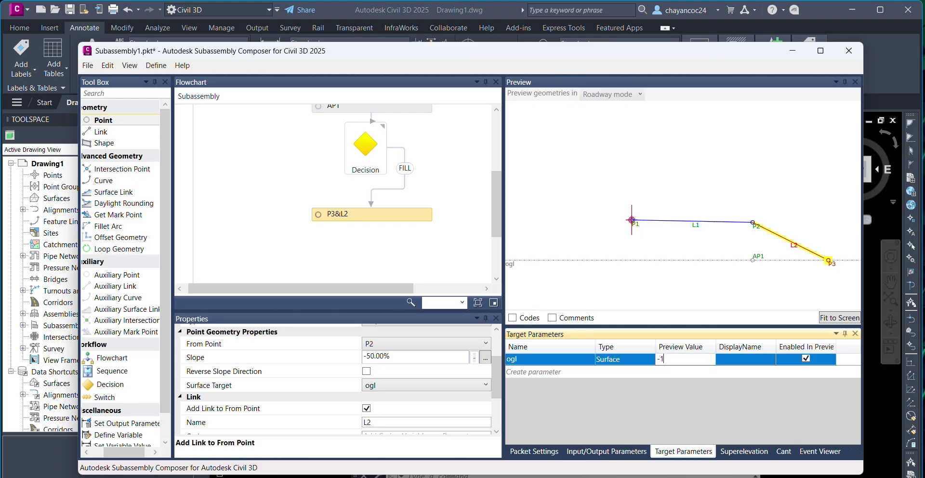
key(Return)
scroll(790, 243, up, 2)
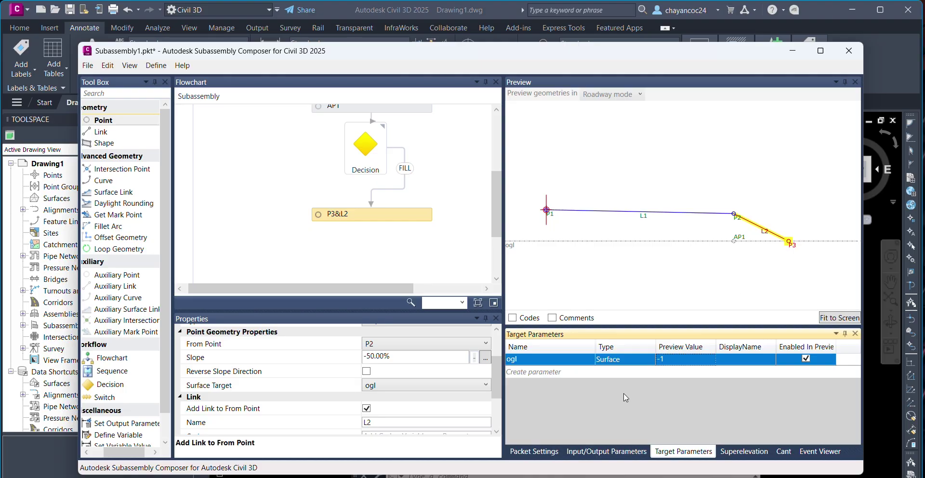
click(672, 359)
text(-3)
key(Return)
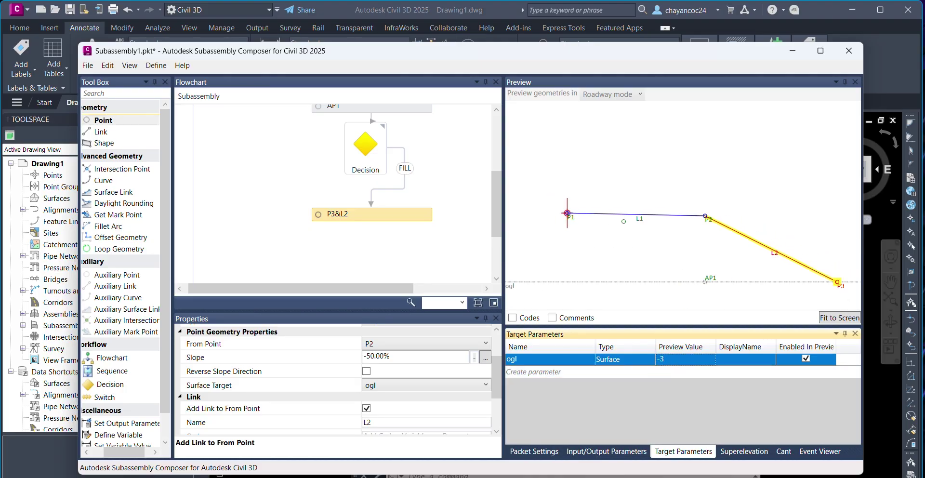
scroll(623, 222, down, 1)
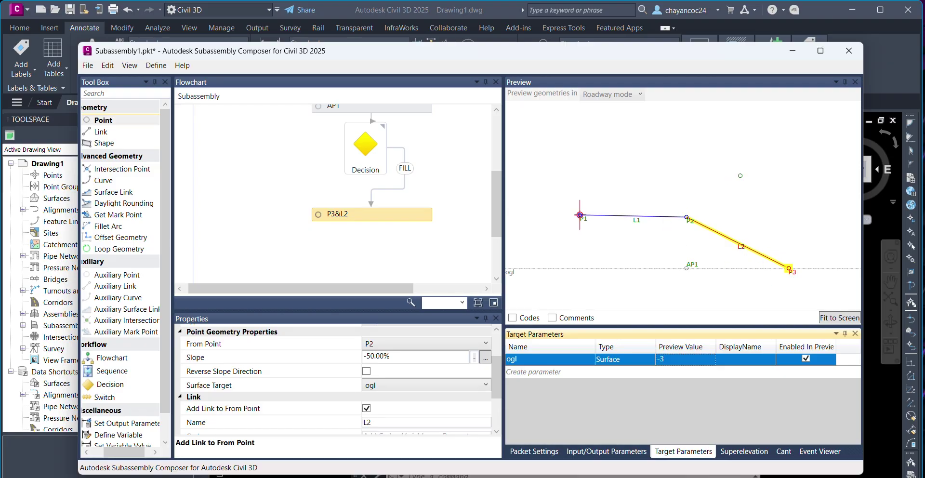
click(776, 236)
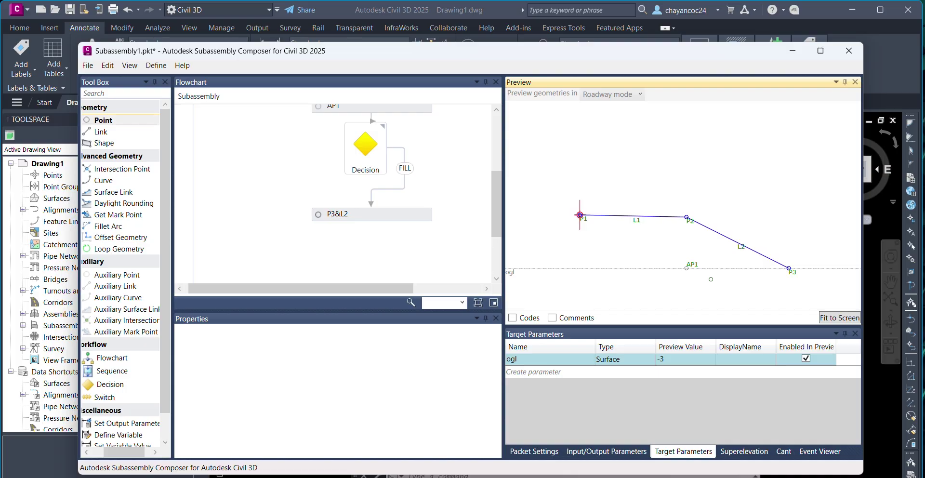
- Move P3&L2 to the FILL side of the Decision in the flowchart and set the ogl preview value to 3
drag(400, 216, 449, 216)
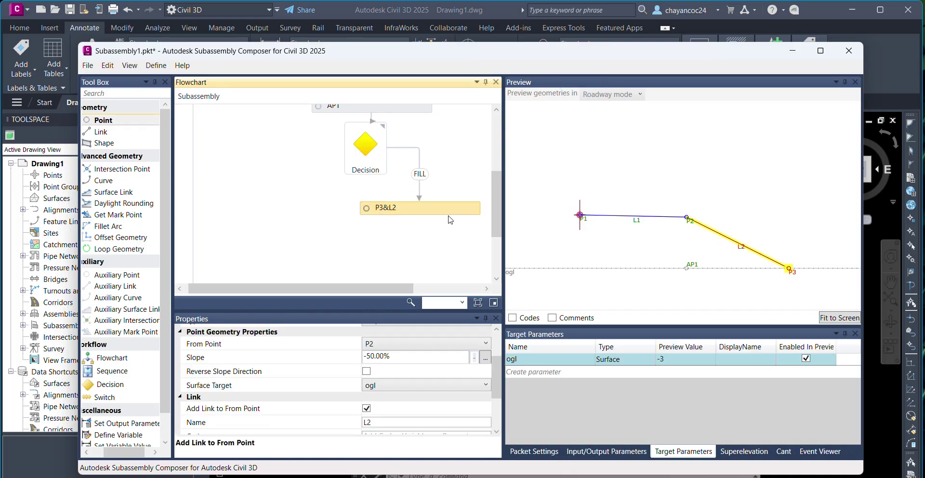
click(670, 359)
click(670, 359)
text(3)
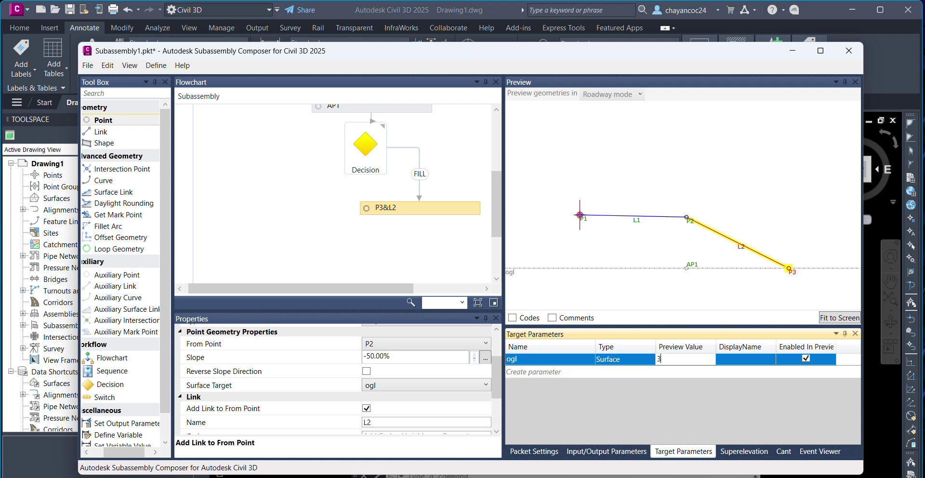
key(Return)
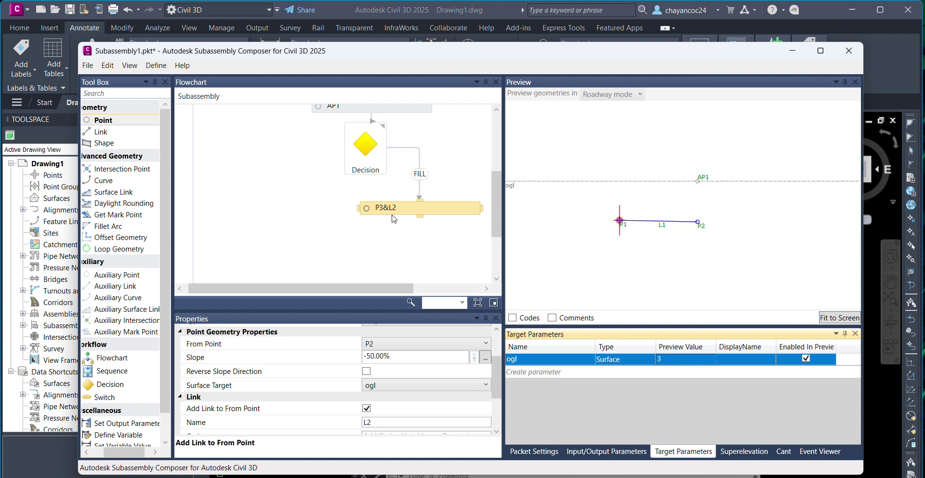
- Add another Point on the opposite side of the Decision from P3&L2 and connect the CUT branch to it
scroll(408, 223, up, 1)
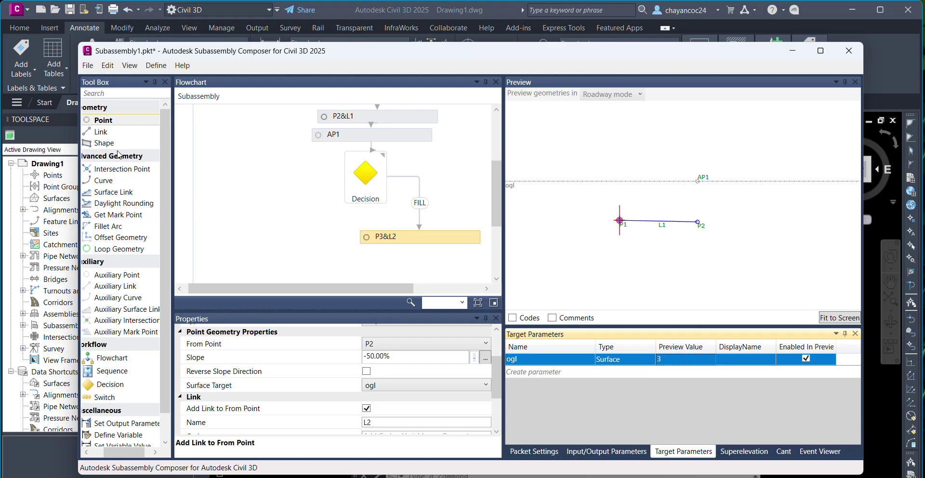
drag(103, 120, 266, 223)
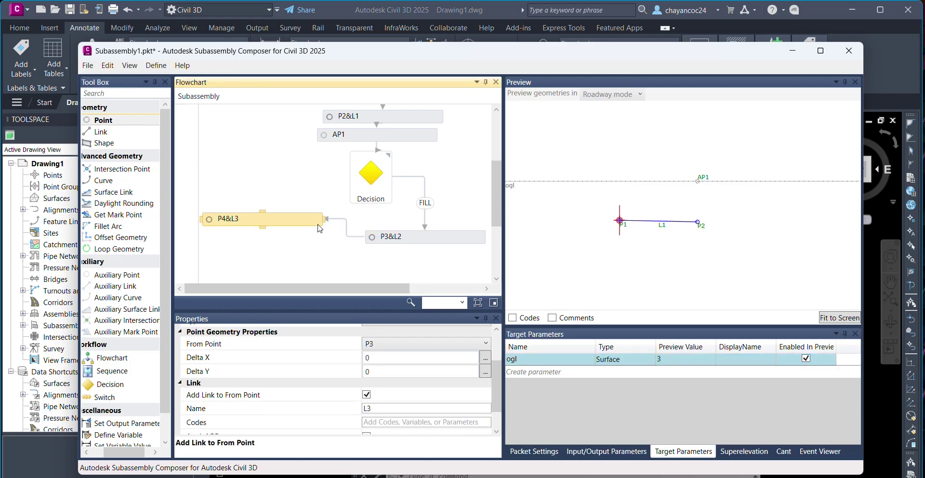
drag(350, 177, 264, 220)
click(285, 223)
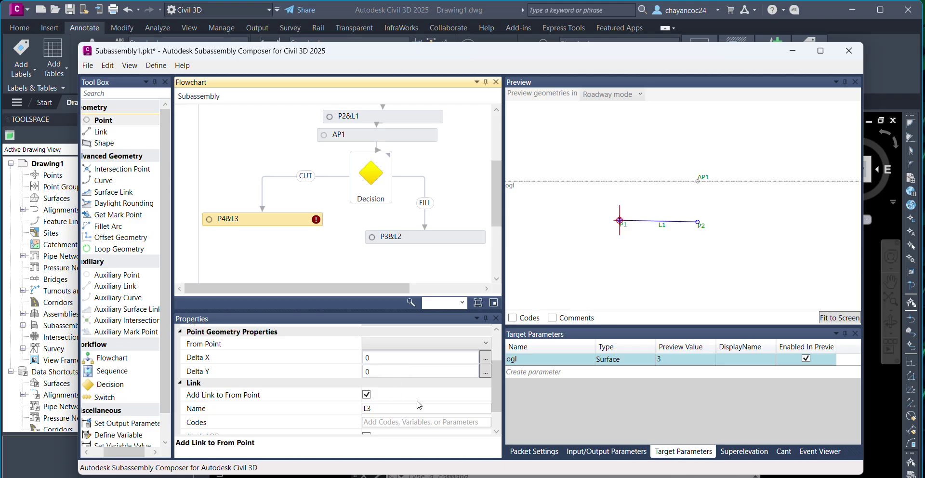
- Set P4's from point to P2 and its geometry type to Slope to Surface
scroll(418, 404, up, 3)
click(399, 401)
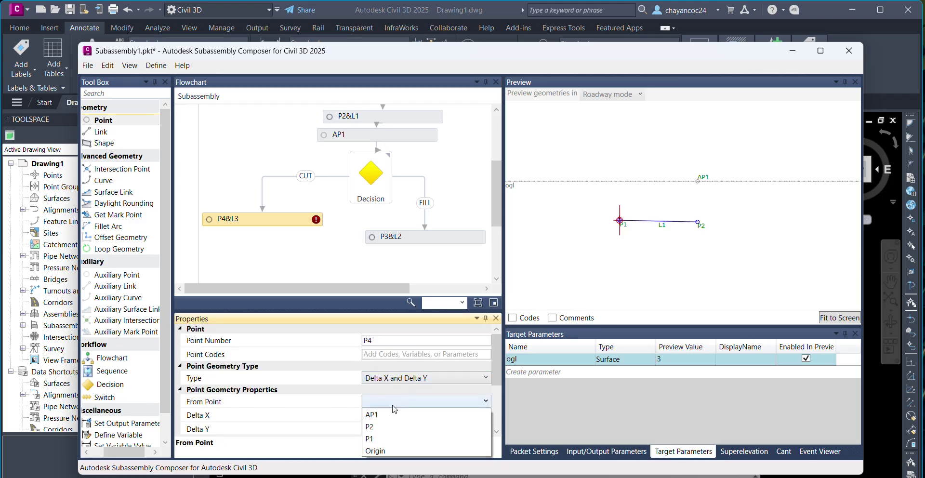
click(381, 426)
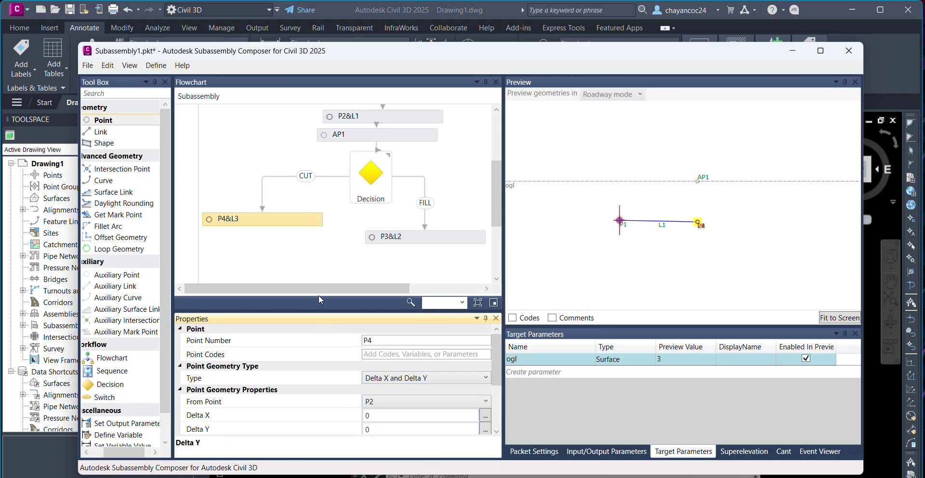
scroll(373, 397, down, 2)
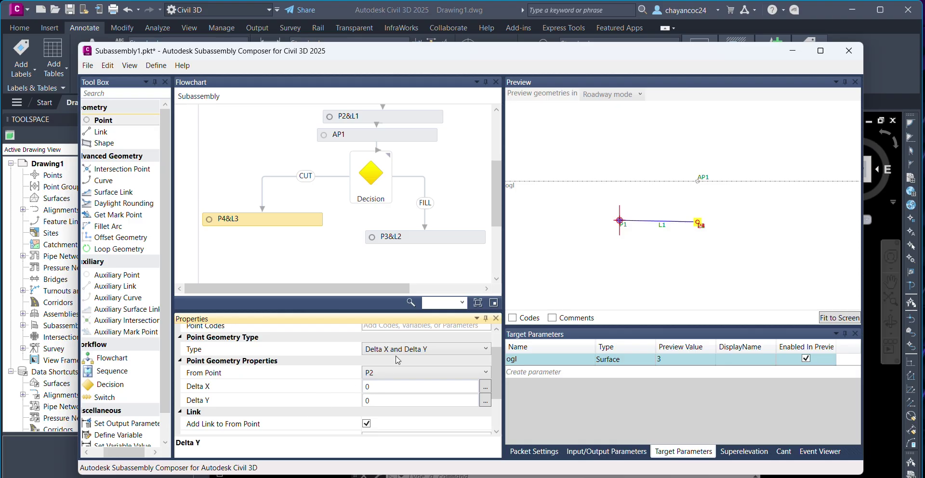
scroll(398, 360, up, 2)
click(410, 378)
click(386, 467)
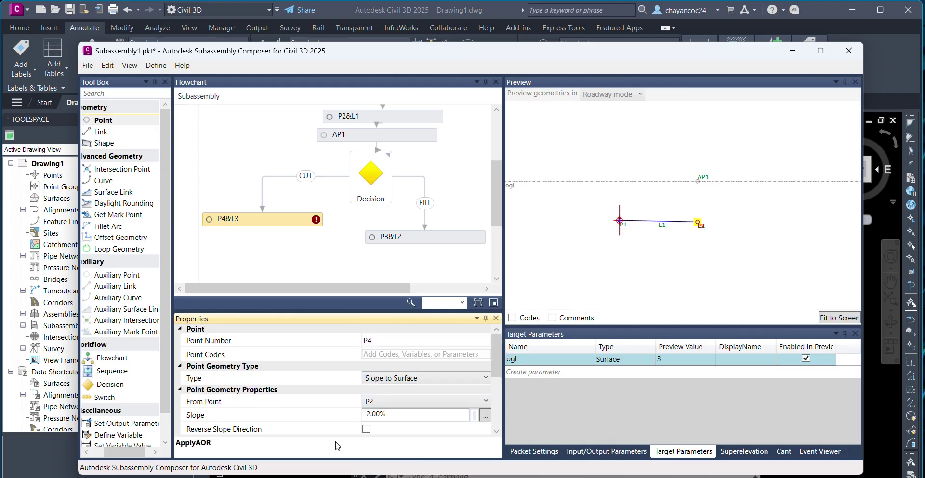
- Give P4 a slope of 200% to the ogl surface target and add a link to its from point
drag(387, 415, 358, 417)
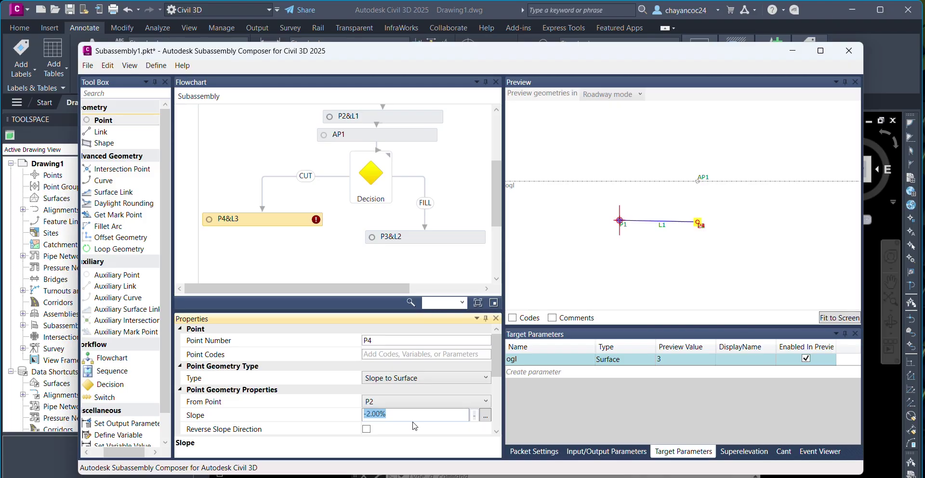
text(200)
key(Return)
scroll(414, 426, down, 2)
click(419, 385)
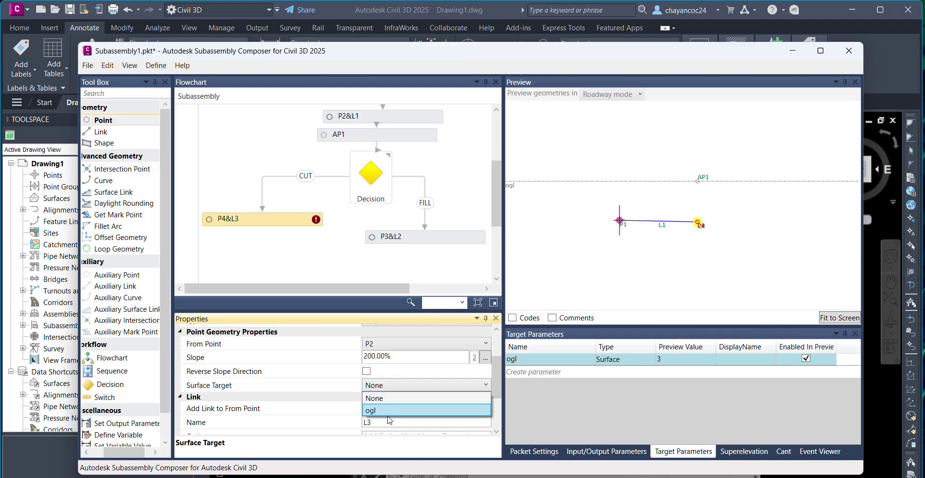
click(388, 413)
click(366, 408)
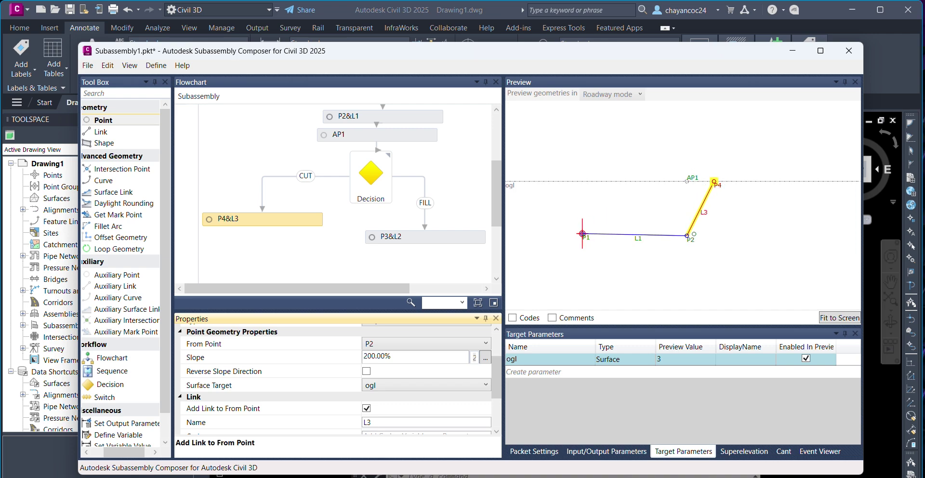
- Test P4's slope in the preview at 300%, 400% and 100%, and return it to 200%
drag(409, 359, 363, 356)
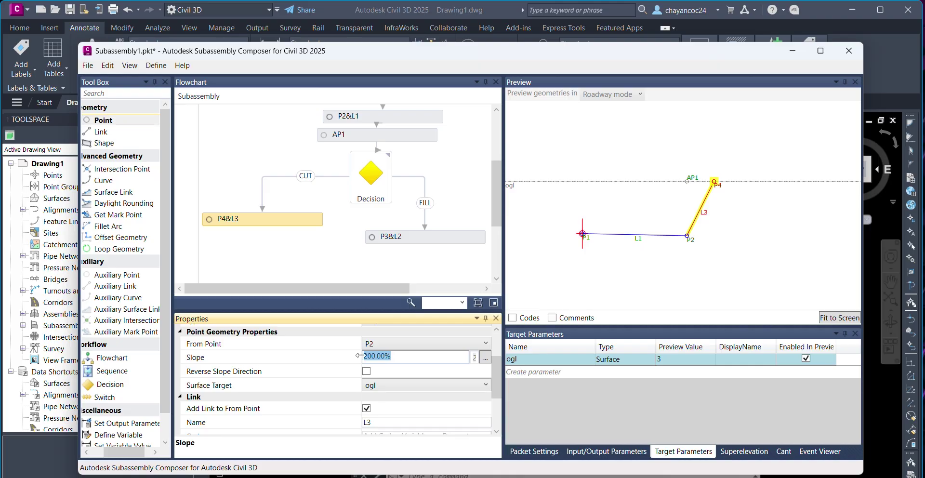
text(1)
click(381, 422)
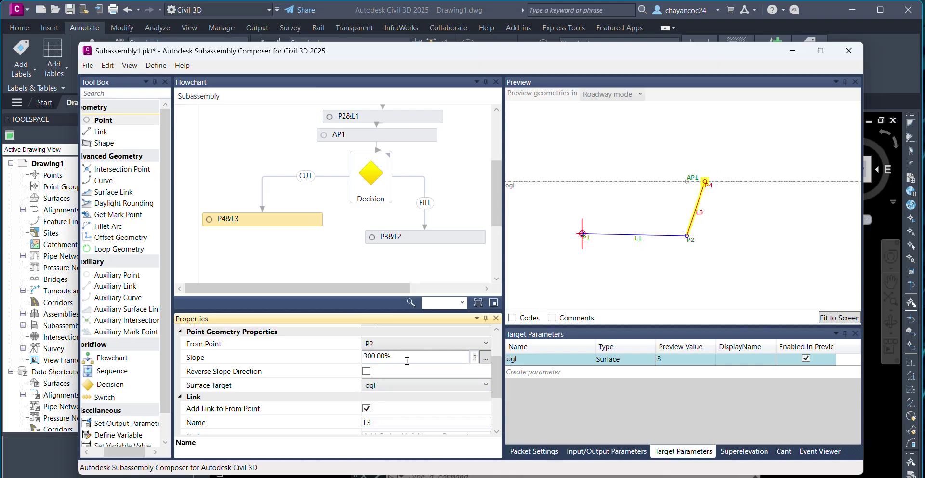
drag(407, 360, 318, 361)
text(4)
click(390, 421)
drag(402, 355, 345, 361)
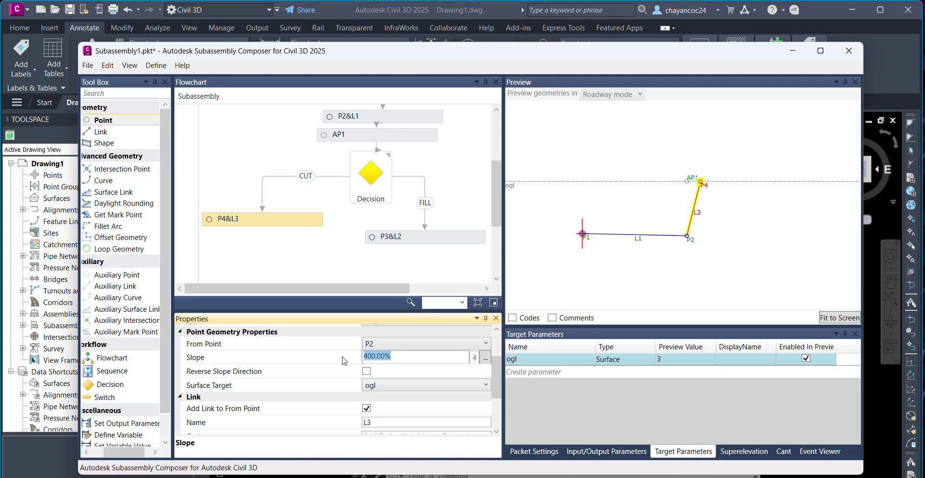
text(1)
click(389, 421)
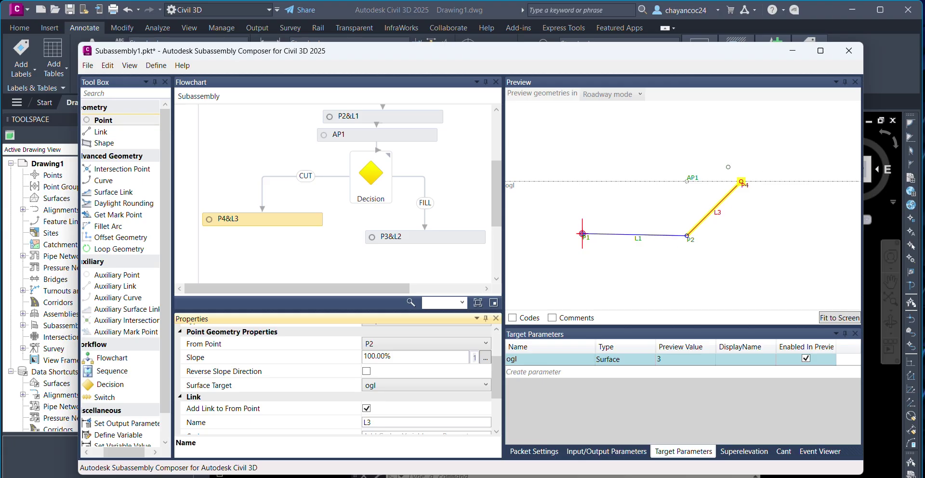
drag(413, 355, 351, 359)
text(2)
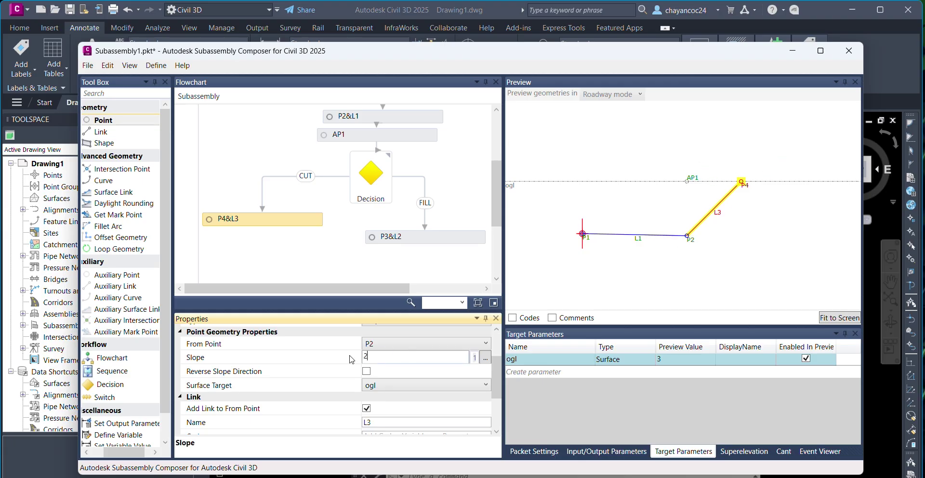
click(379, 420)
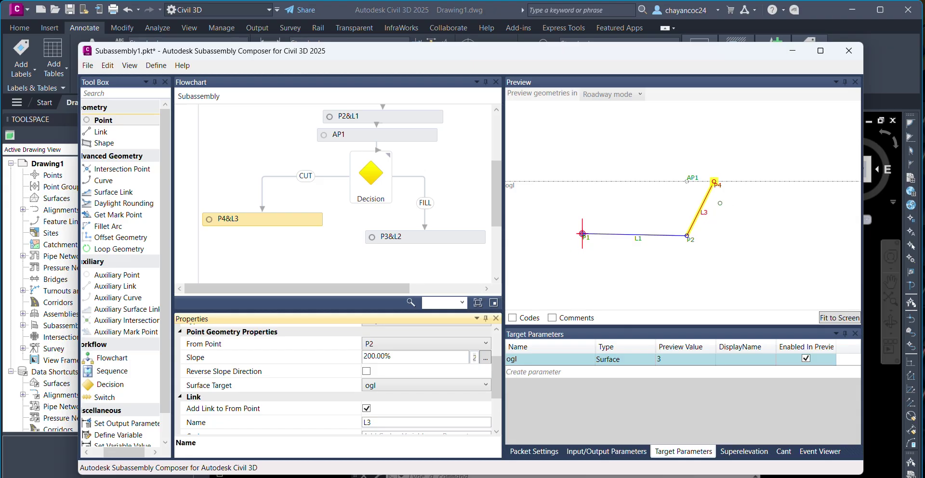
- Create an input parameter named Cutslope of type Slope with a default value of 2.00:1
click(596, 451)
click(533, 384)
text(Cut)
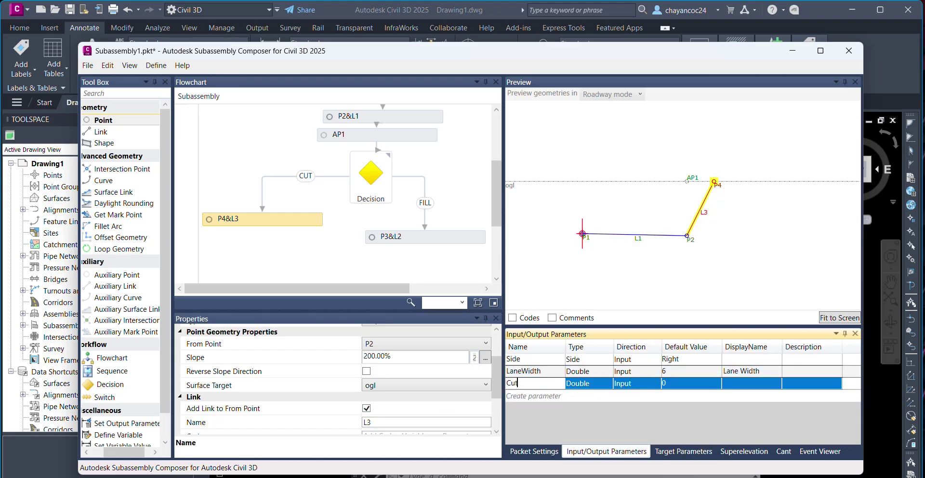
text(slope)
click(597, 384)
click(598, 384)
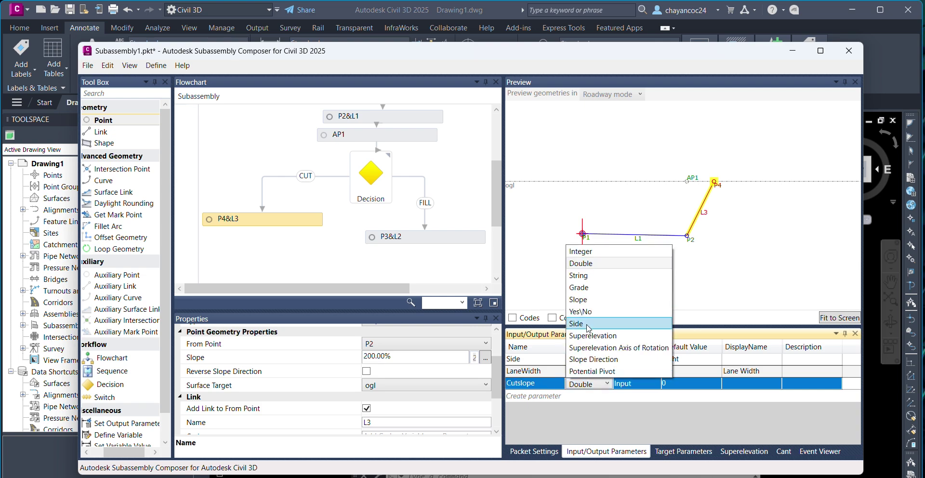
click(580, 300)
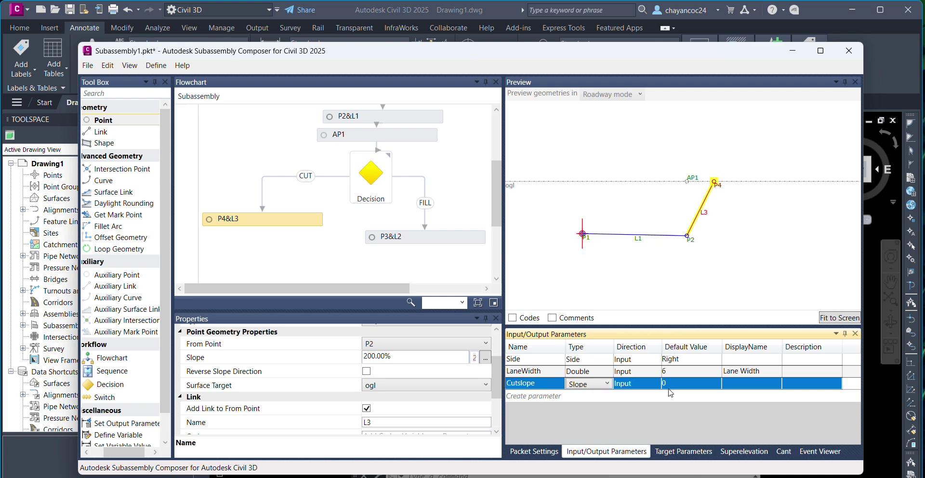
click(681, 384)
click(681, 384)
text(2)
key(Return)
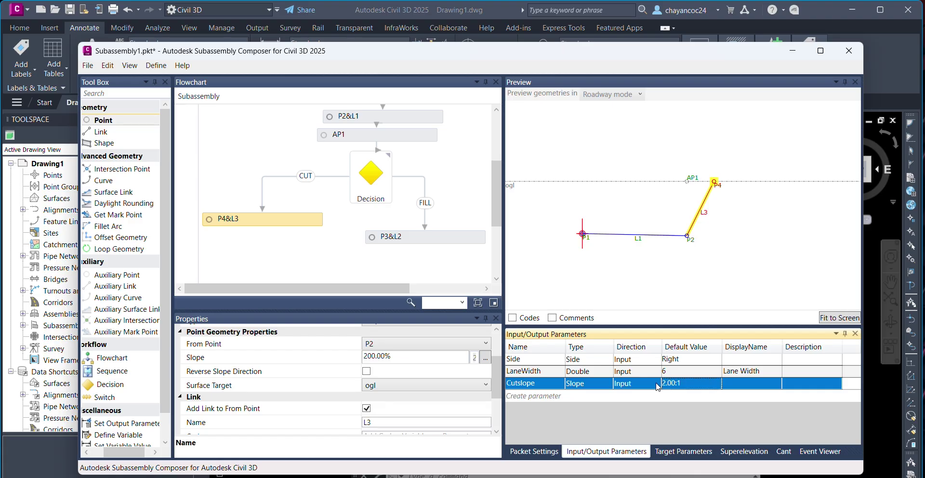
- Create an input parameter named Fillslope of type Slope with a default value of 20.00:1
click(543, 396)
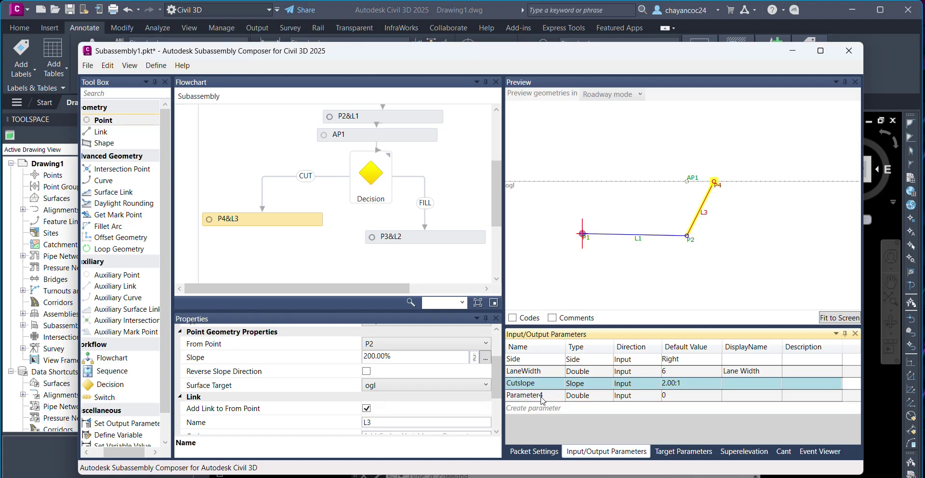
click(542, 398)
click(544, 396)
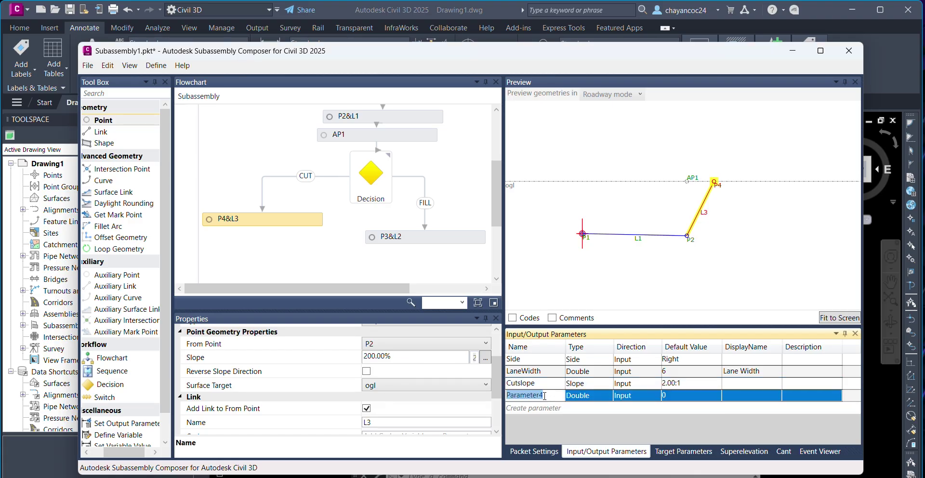
text(Fill)
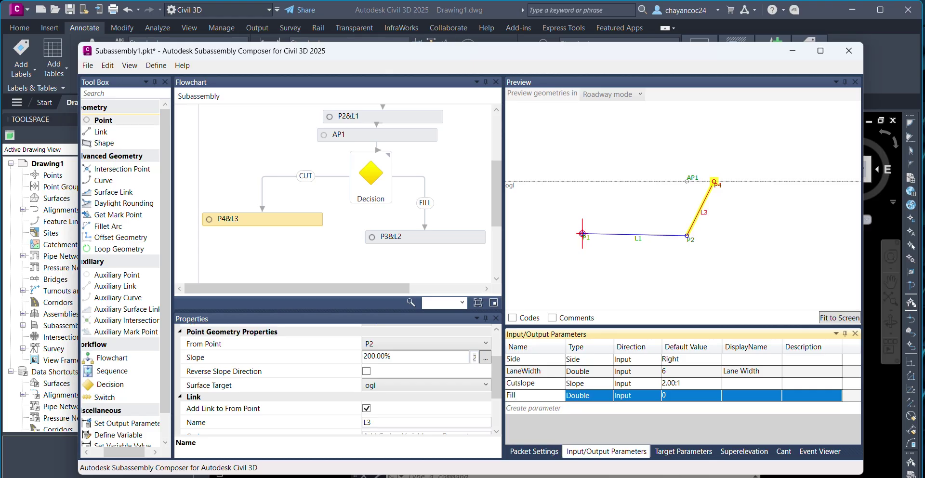
text(slope)
click(590, 396)
click(592, 312)
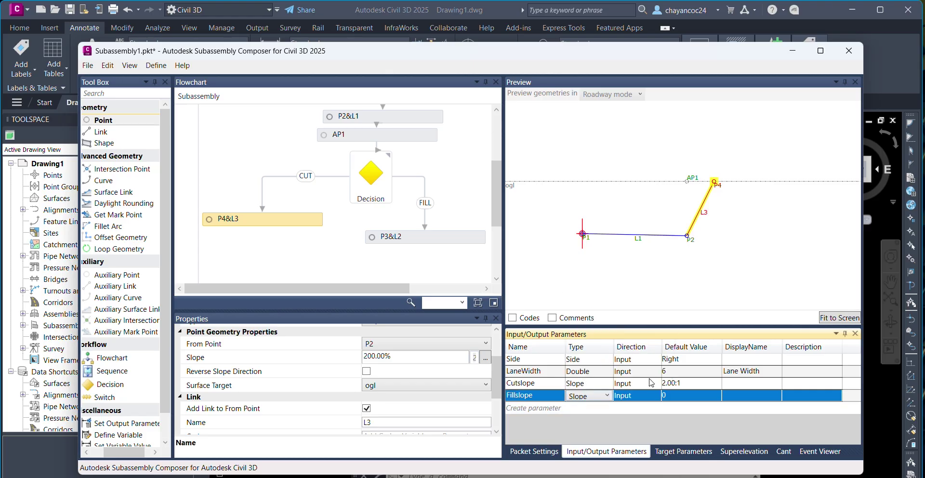
click(680, 396)
click(680, 396)
text(2)
key(Return)
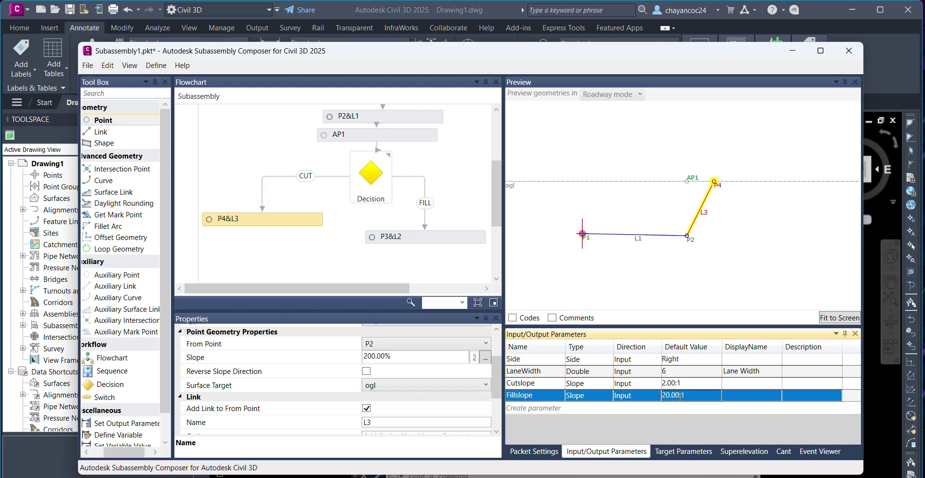
- Set the default value of Cutslope to 0.50:1 and of Fillslope to 2.00:1
click(685, 384)
drag(685, 384, 655, 385)
text(.5)
key(Return)
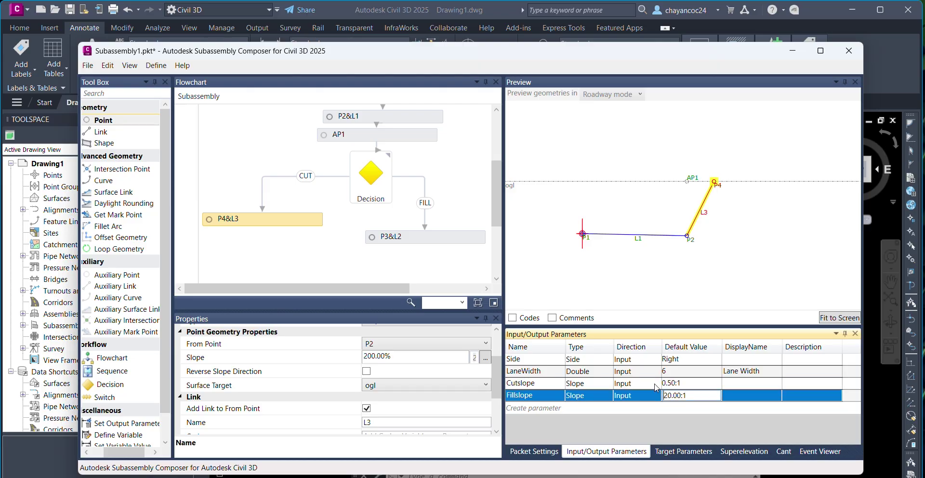
drag(696, 397, 660, 403)
text(2)
key(Return)
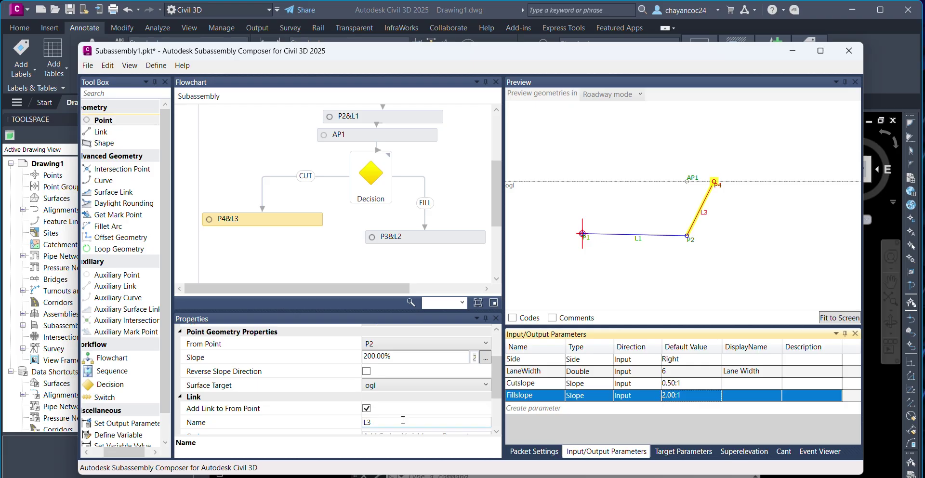
- Drive P4's slope with the parameter by entering cutslope as its slope value
scroll(401, 414, down, 1)
scroll(406, 396, up, 1)
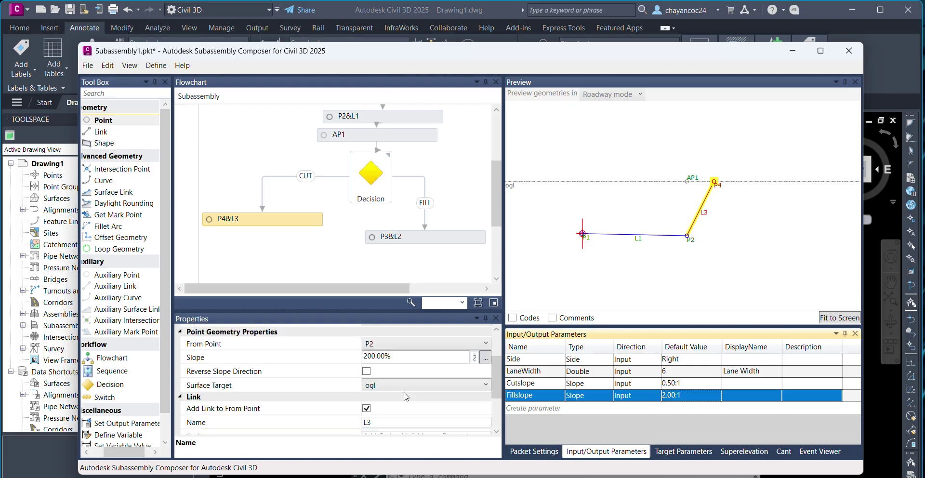
click(411, 355)
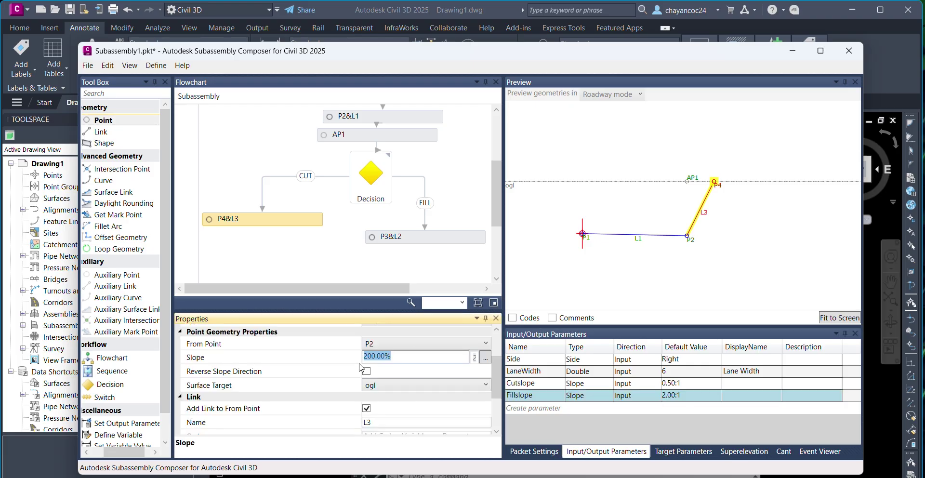
text(cuts)
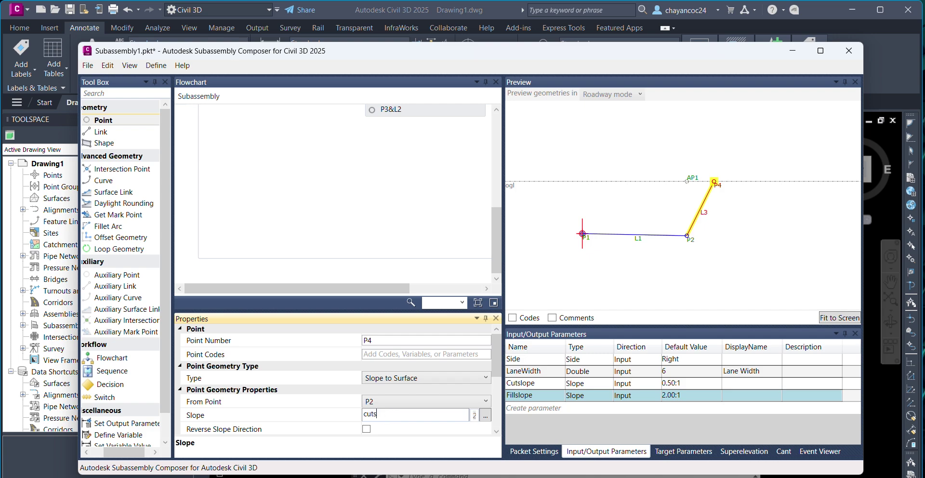
text(lope)
- Test the cut slope in the preview with steeper Cutslope default values, ending at 0.25:1
click(690, 383)
drag(690, 383, 659, 389)
key(BackSpace)
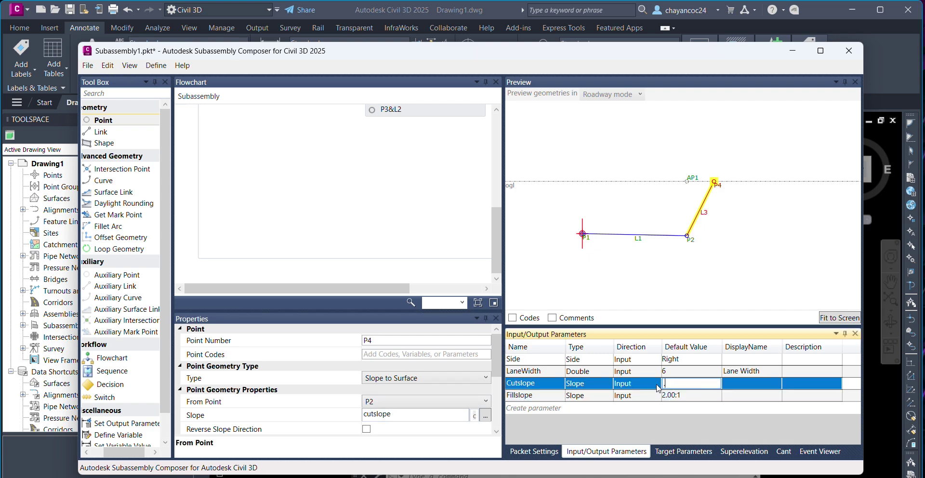
text(3)
key(Return)
click(664, 386)
key(BackSpace)
text(.2)
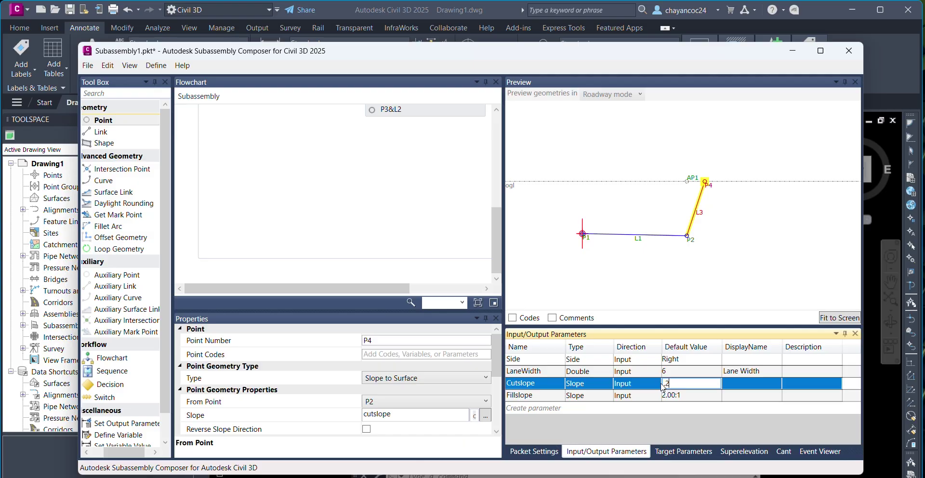
text(5)
key(Return)
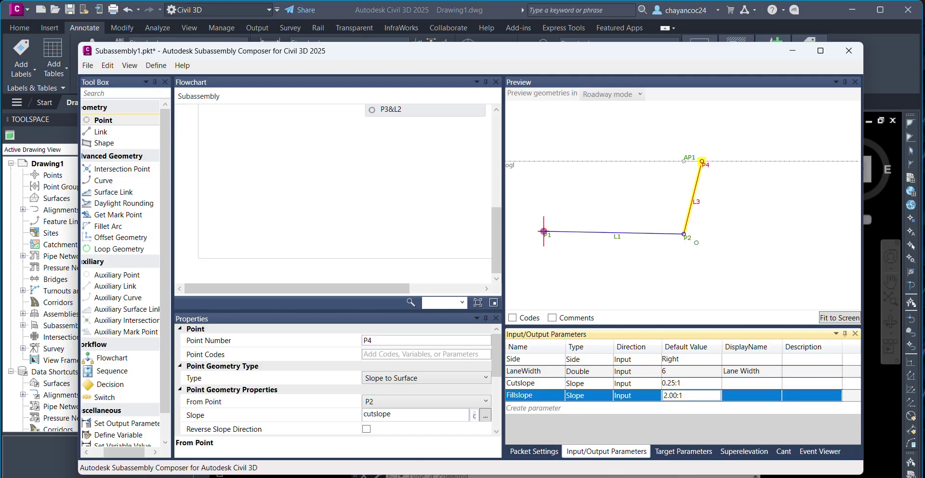
- Test the cut slope with Cutslope default values of 0.50:1 and 1.00:1, and return it to 0.50:1
click(686, 383)
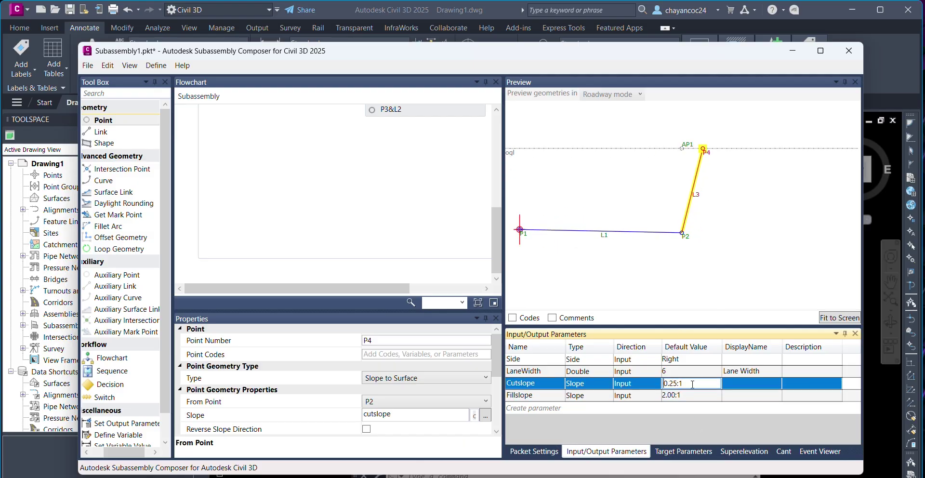
text(.5)
key(Return)
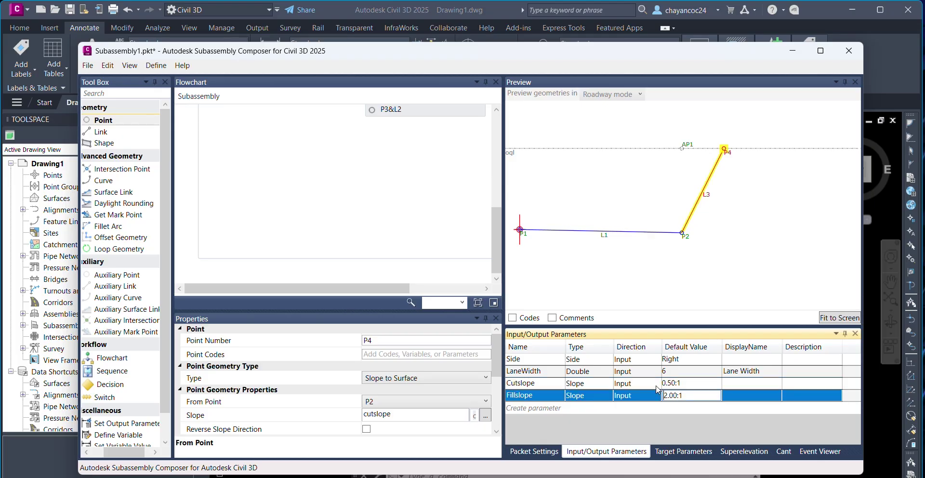
drag(686, 384, 636, 381)
text(1)
key(Return)
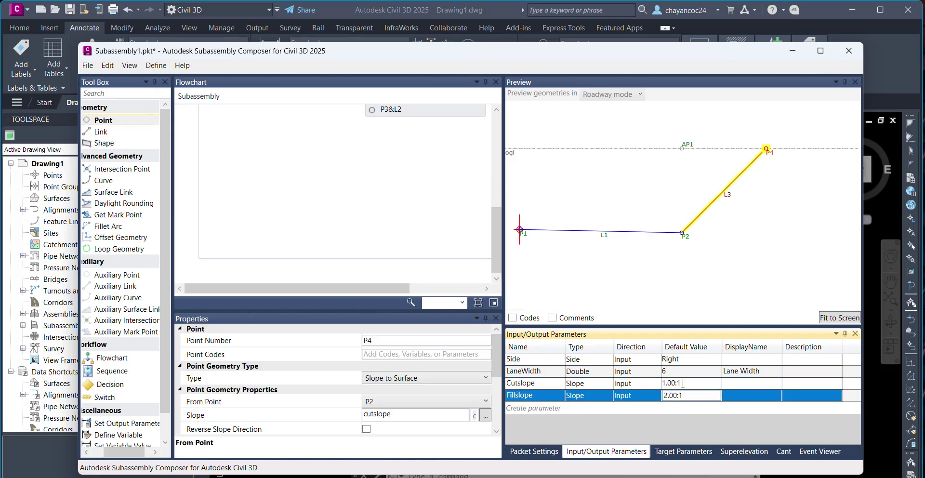
click(646, 385)
text(.5)
key(Return)
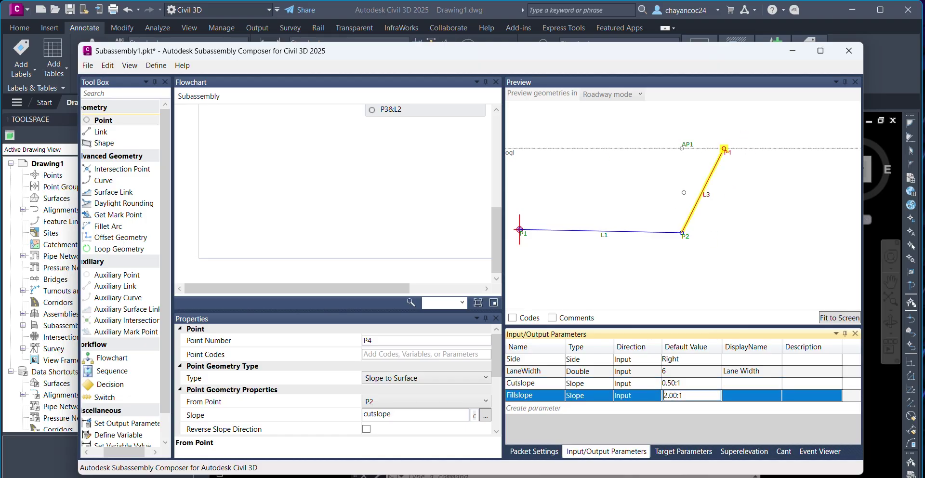
scroll(706, 227, down, 2)
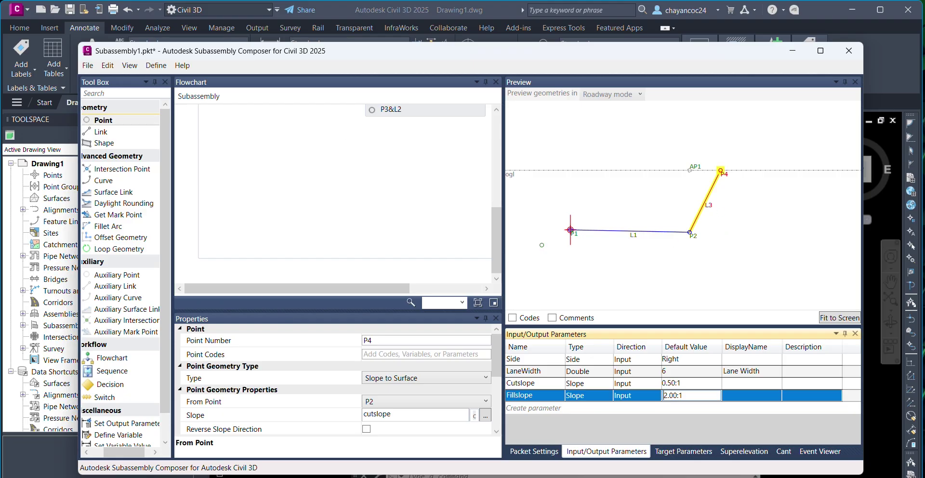
- Drive P3's slope in the FILL branch with the parameter by entering -fillslope as its slope value
scroll(427, 244, up, 3)
click(420, 204)
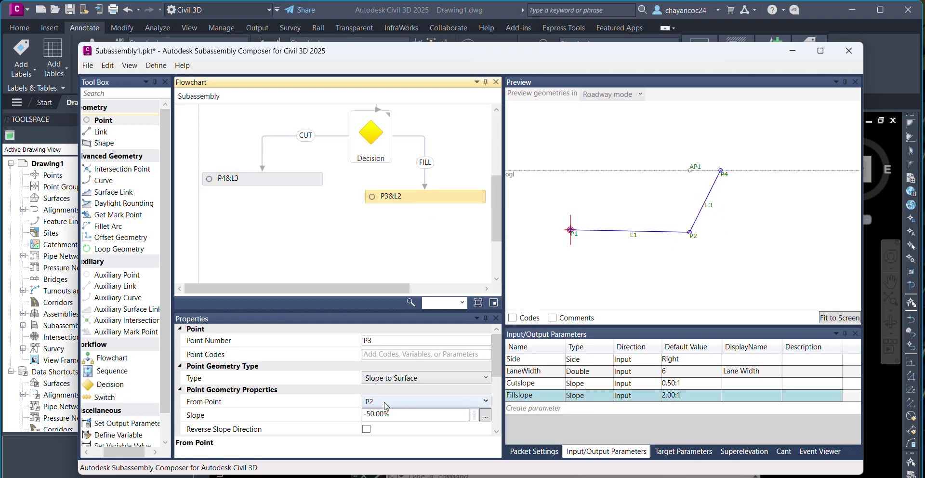
scroll(389, 415, down, 1)
click(410, 387)
text(-)
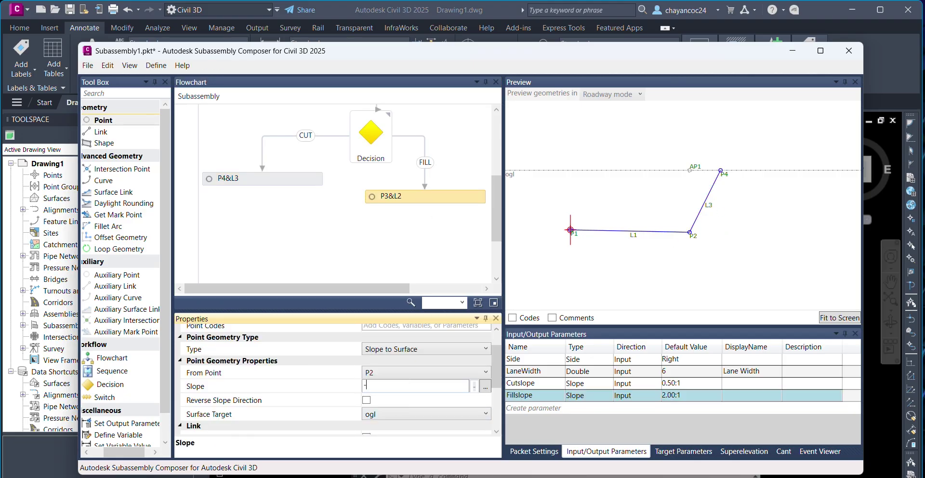
text(fillslope)
- Set the preview value of the ogl surface target to -2
click(683, 451)
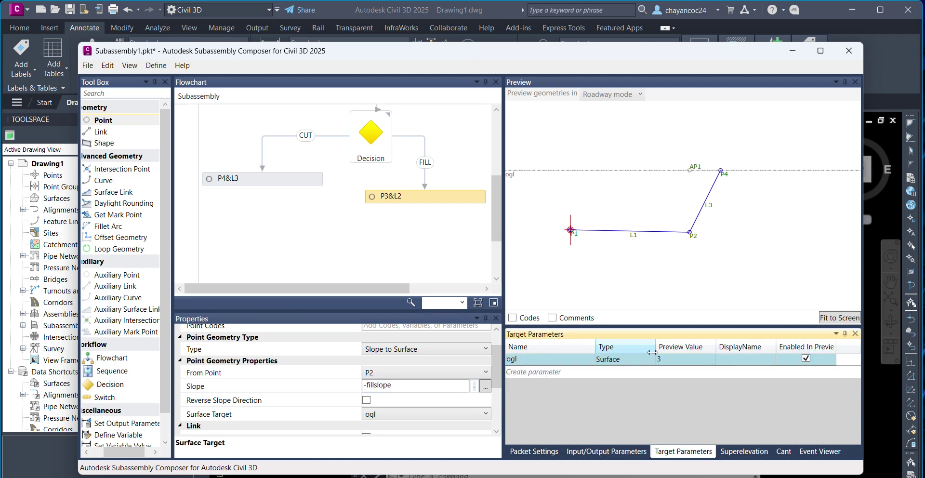
click(668, 362)
click(667, 360)
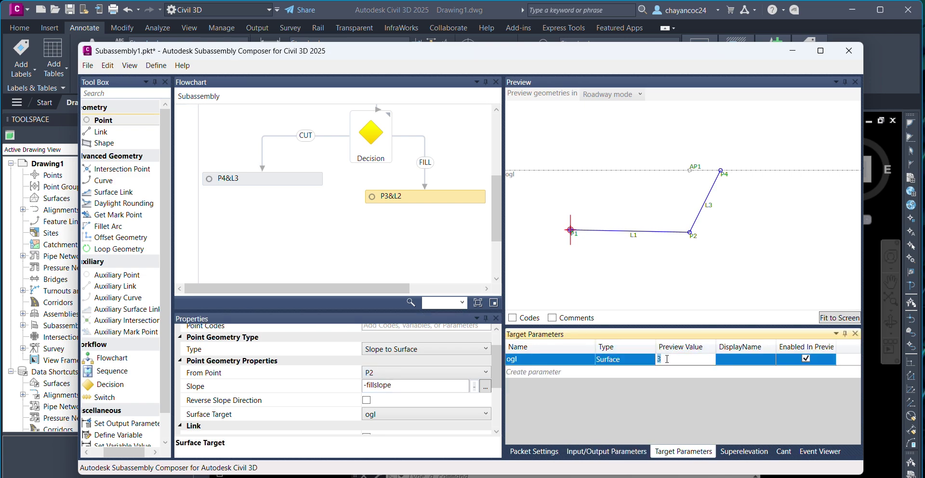
text(-2)
key(Return)
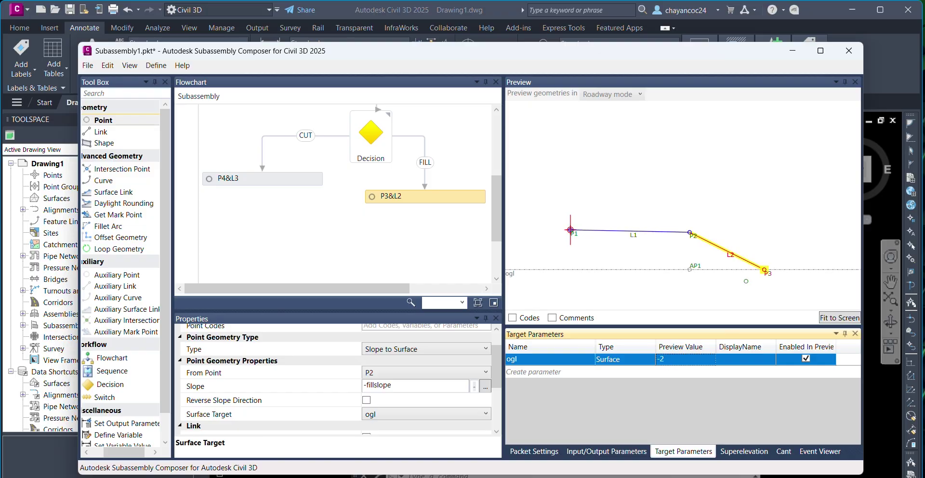
- Test the fill slope in the preview with Fillslope default values of 1.50:1 and 1.00:1
click(606, 451)
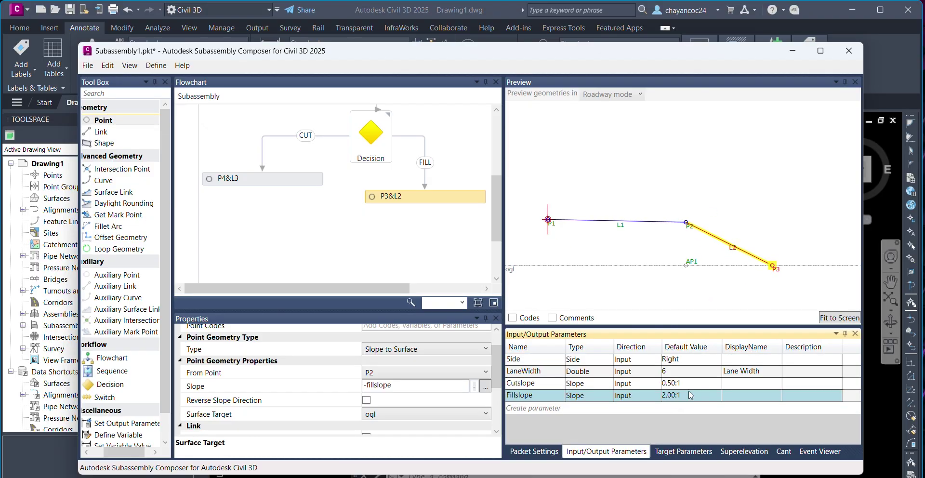
click(690, 394)
drag(679, 395, 661, 399)
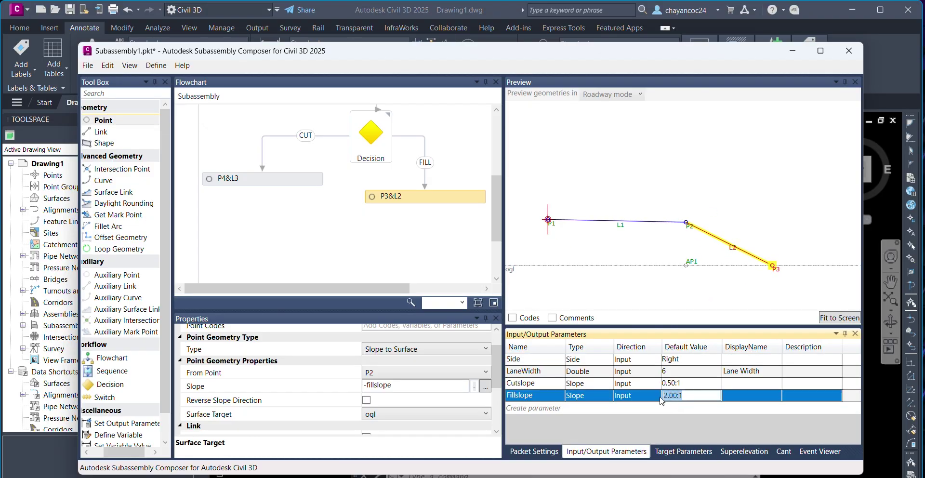
text(1.5)
key(Return)
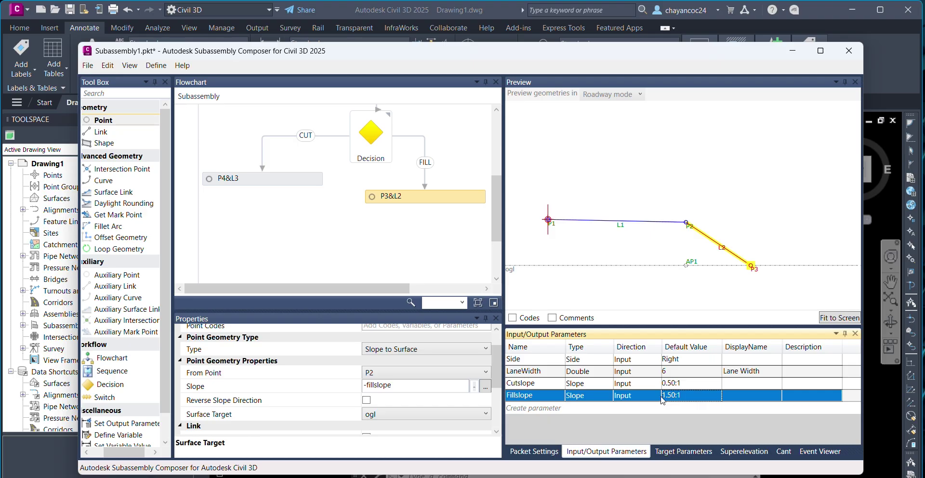
double_click(662, 400)
text(1)
key(Return)
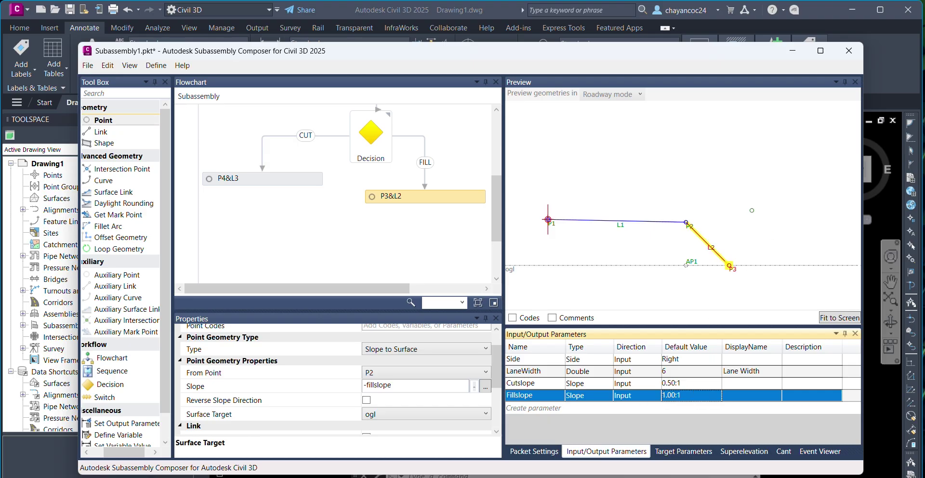
- Test the fill slope with a Fillslope default value of 0.50:1, and return it to 2.00:1
drag(681, 396, 646, 399)
text(.5)
key(Return)
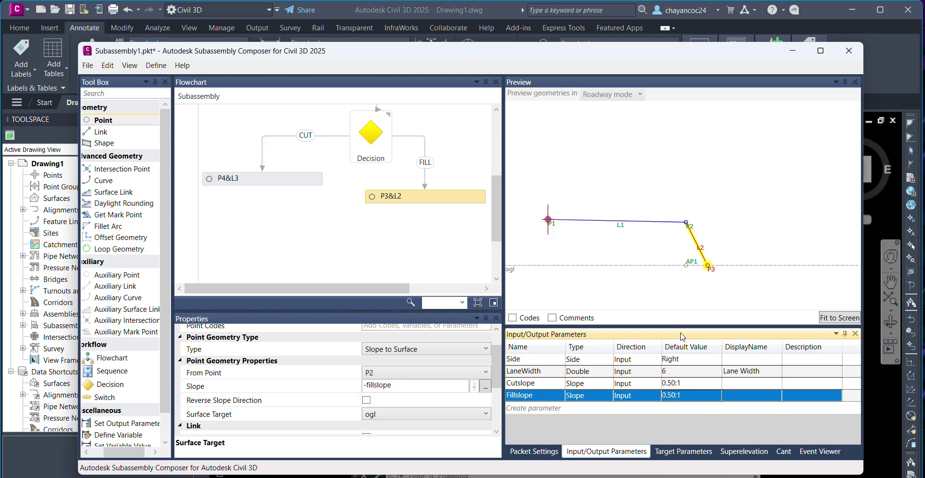
click(692, 401)
drag(695, 396, 653, 399)
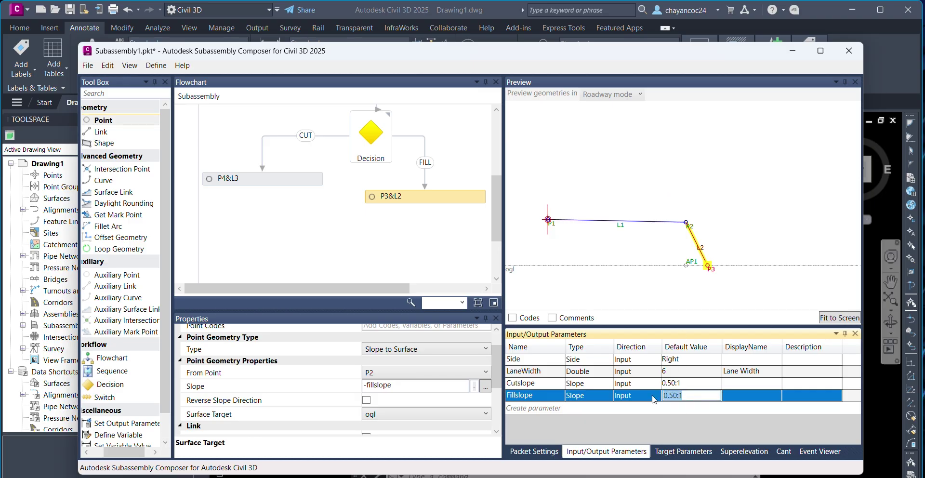
text(2)
key(Return)
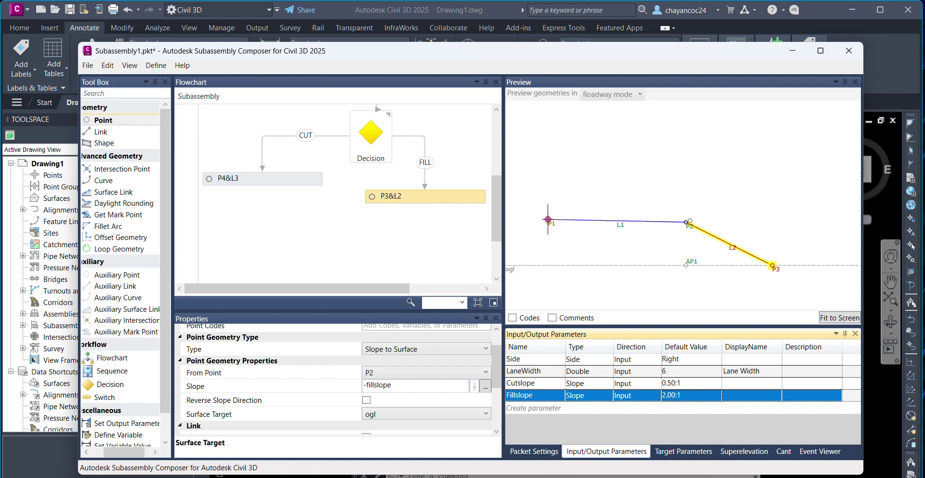
- Test the lane in the preview with LaneWidth default values of 5 and 12, and set it back to 5
click(689, 383)
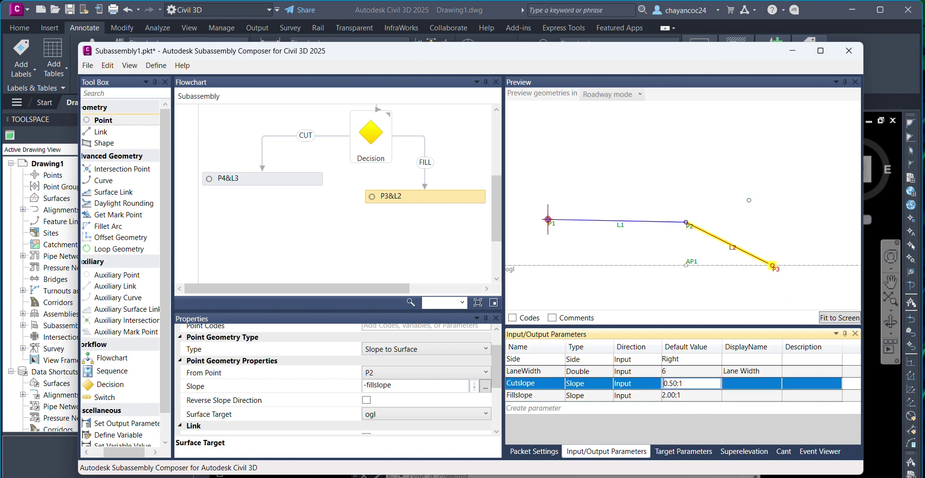
click(673, 372)
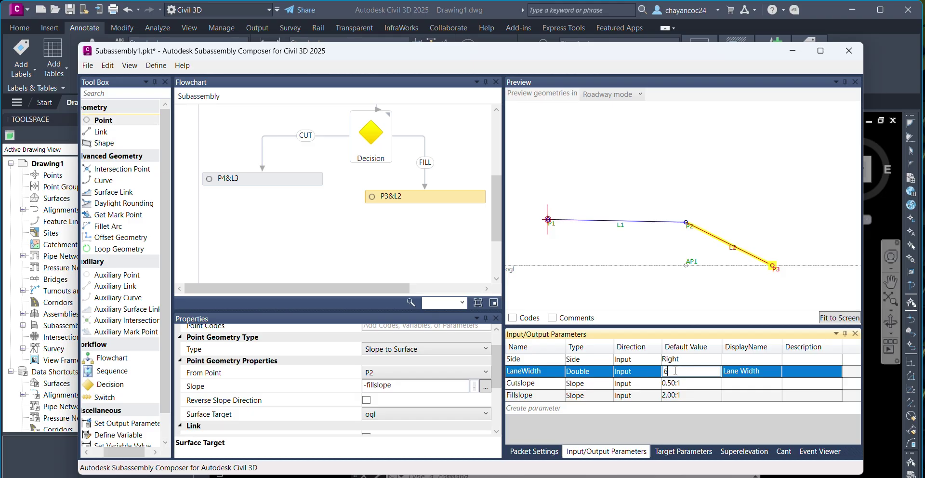
drag(675, 370, 662, 374)
text(5)
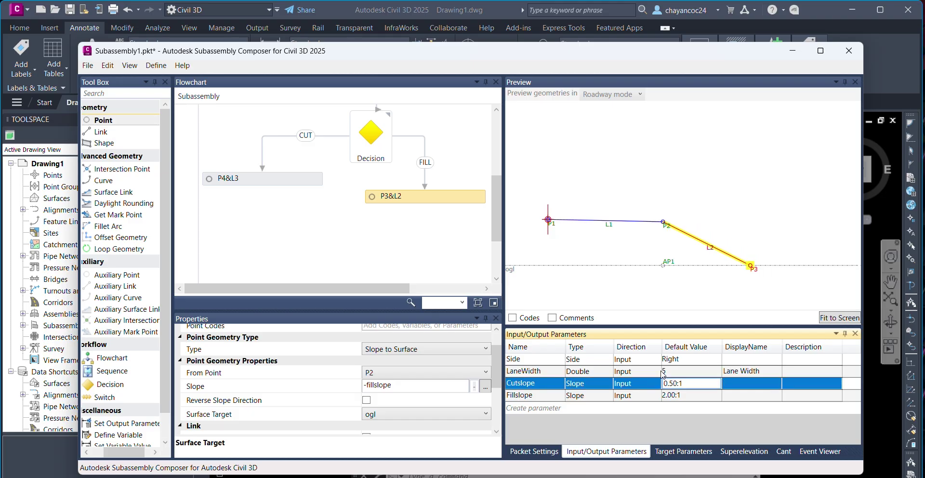
drag(676, 374, 649, 377)
text(1)
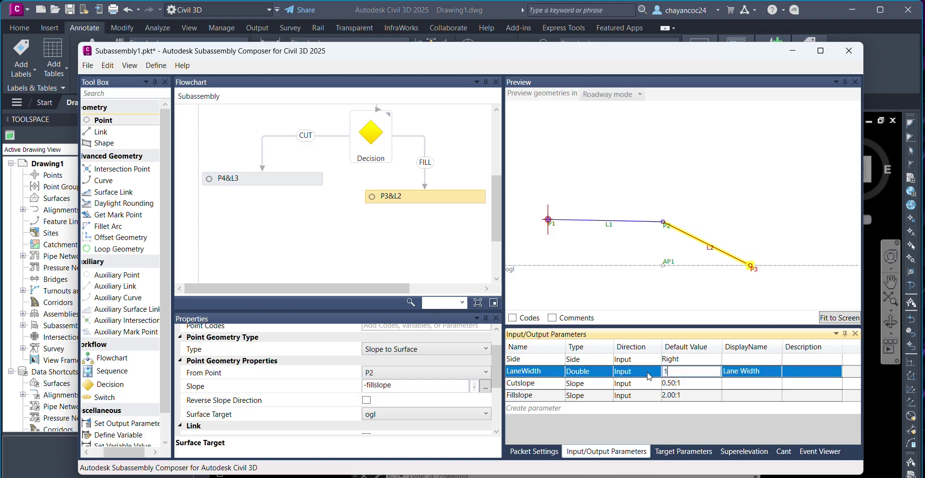
text(2)
key(Return)
double_click(679, 372)
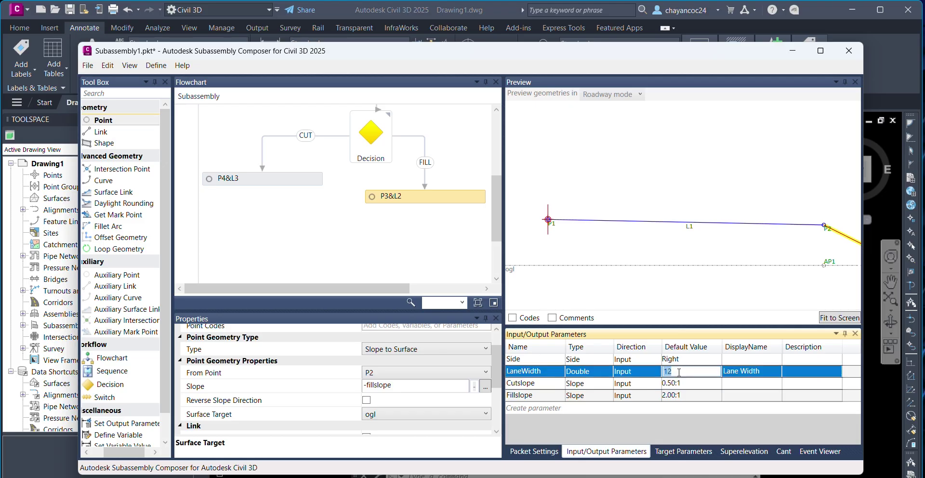
text(5)
key(Return)
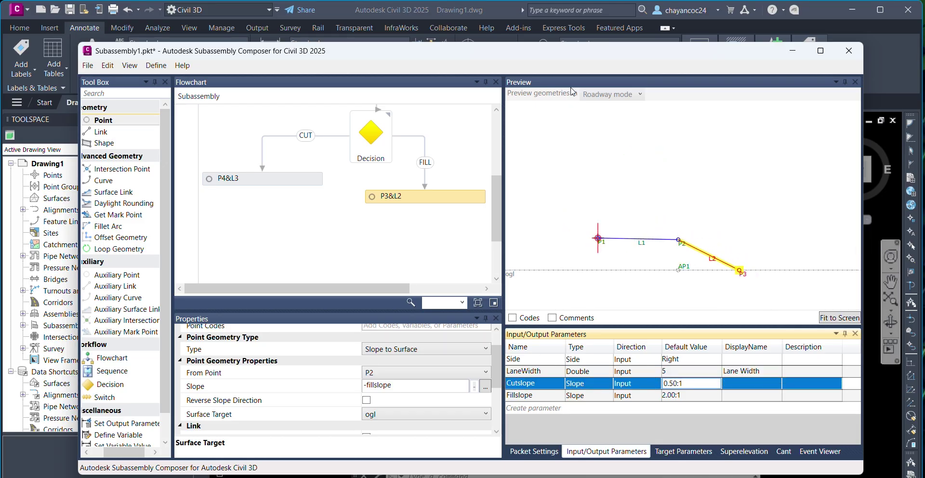
- Preview the subassembly geometry in Layout mode and return to Roadway mode
click(602, 96)
click(609, 98)
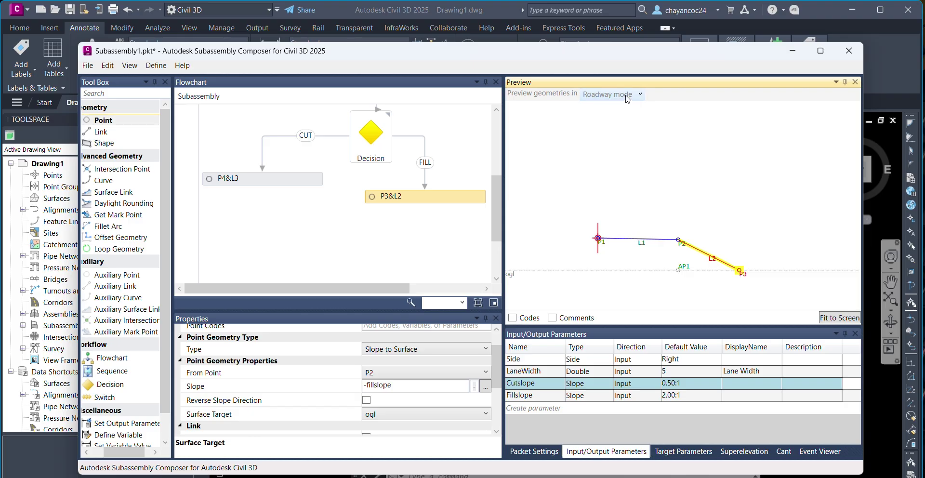
click(626, 95)
click(604, 107)
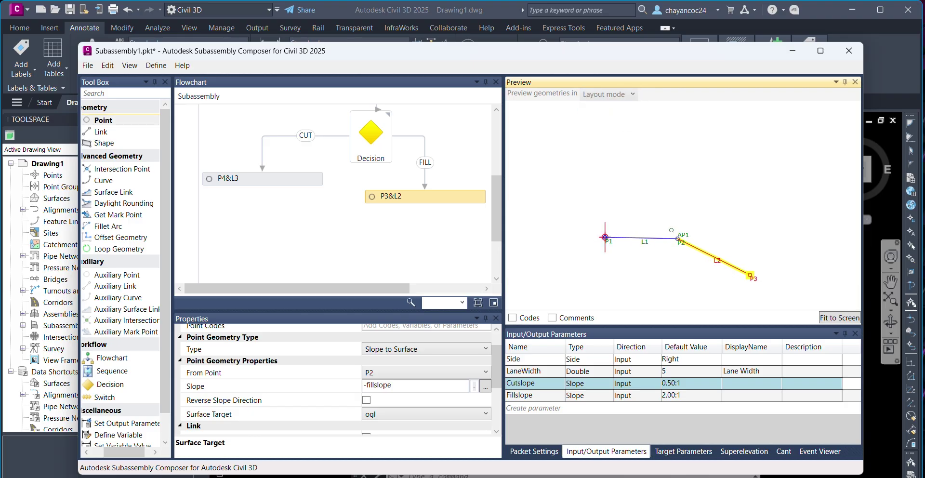
- Give the Cutslope parameter the display name Cut Slope and the Fillslope parameter the display name Fill Slope
double_click(747, 384)
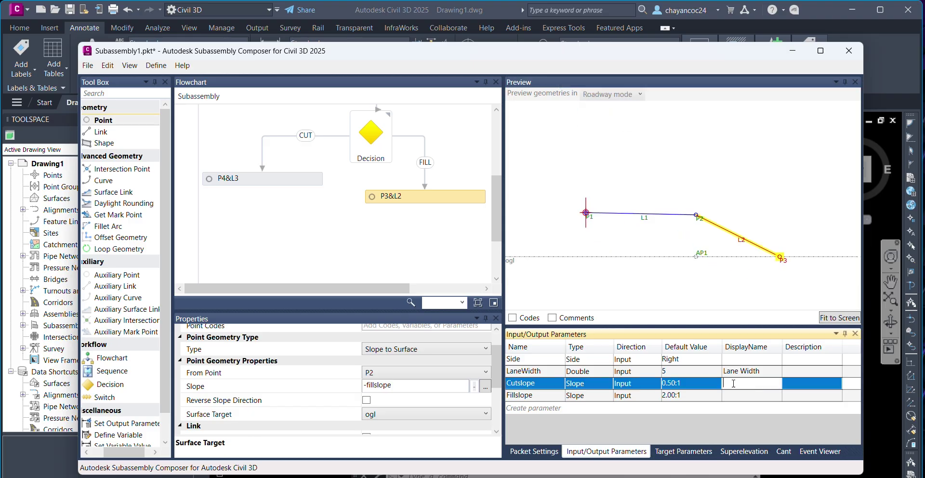
text(Cut Slope)
click(742, 398)
click(742, 399)
text(Fill Slope)
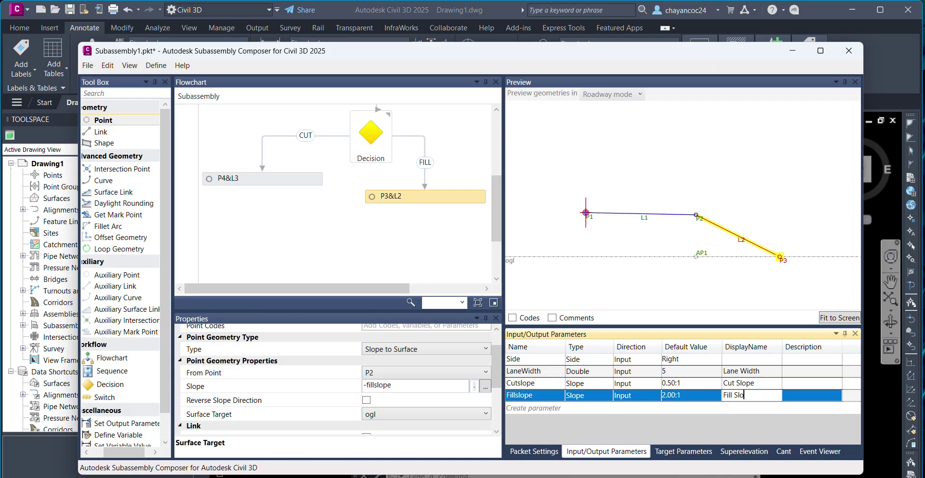
click(773, 377)
click(756, 386)
click(756, 399)
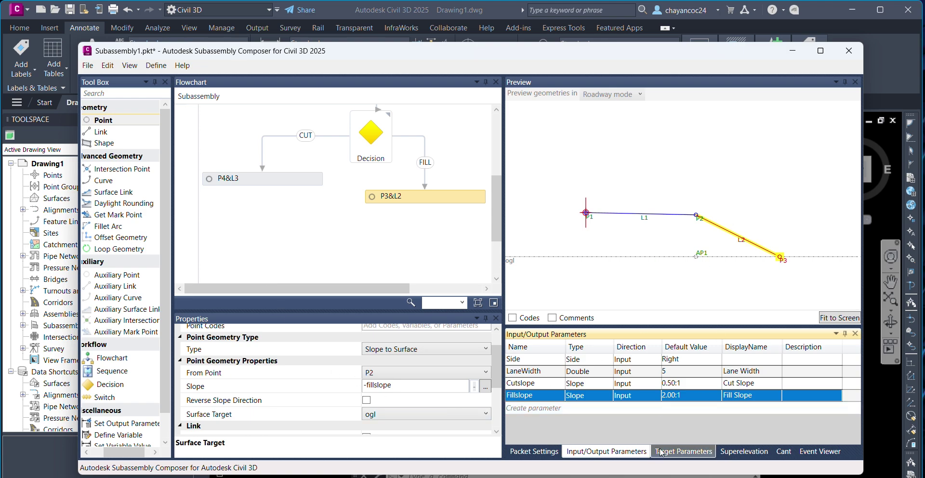
- Set the preview value of the ogl surface target to 20 to test a deep cut
click(682, 452)
click(683, 361)
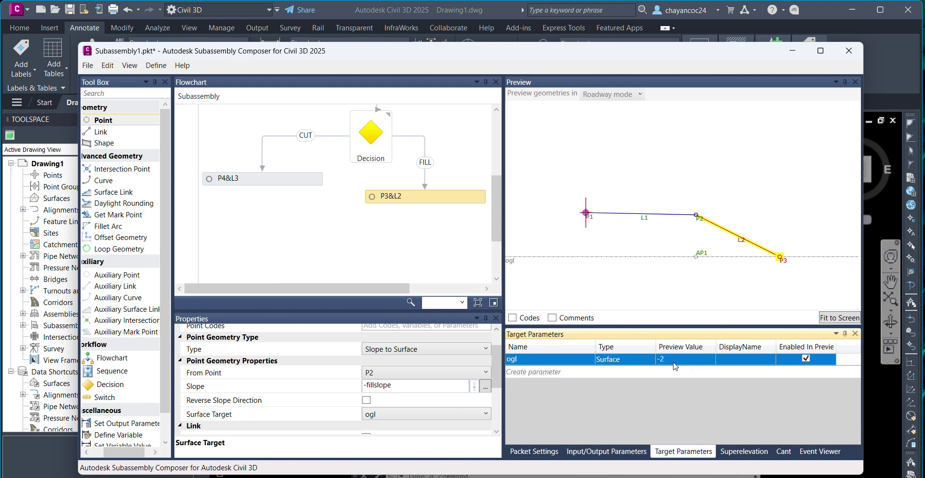
click(675, 361)
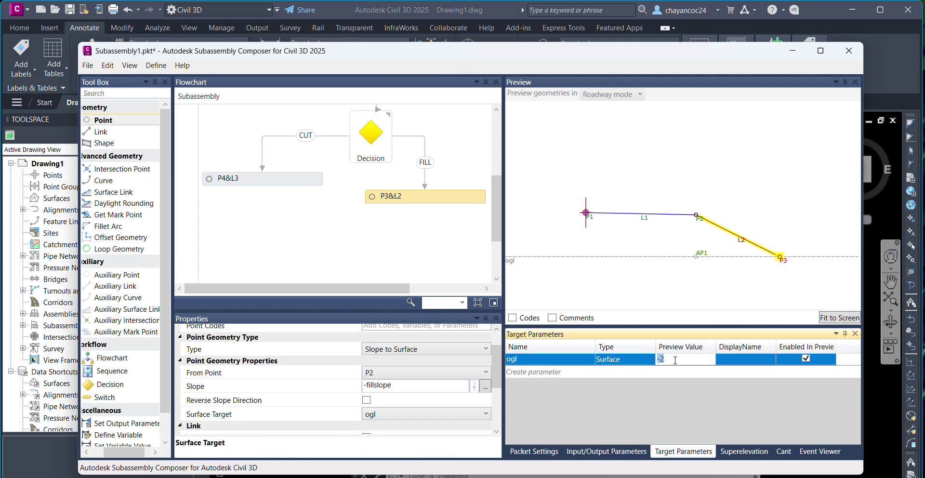
text(20)
key(Return)
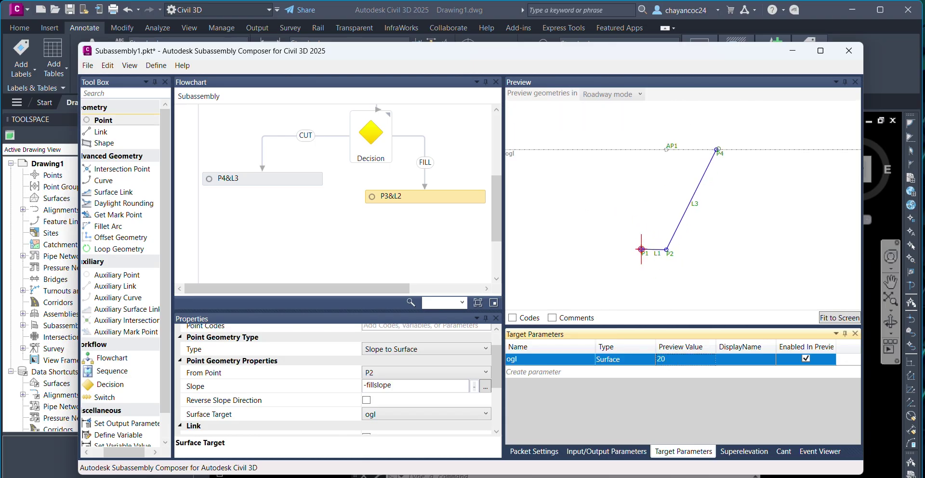
scroll(718, 149, up, 2)
- Switch to the Civil 3D drawing and examine the bench width, bench height and slopes of the reference cross-section
click(445, 476)
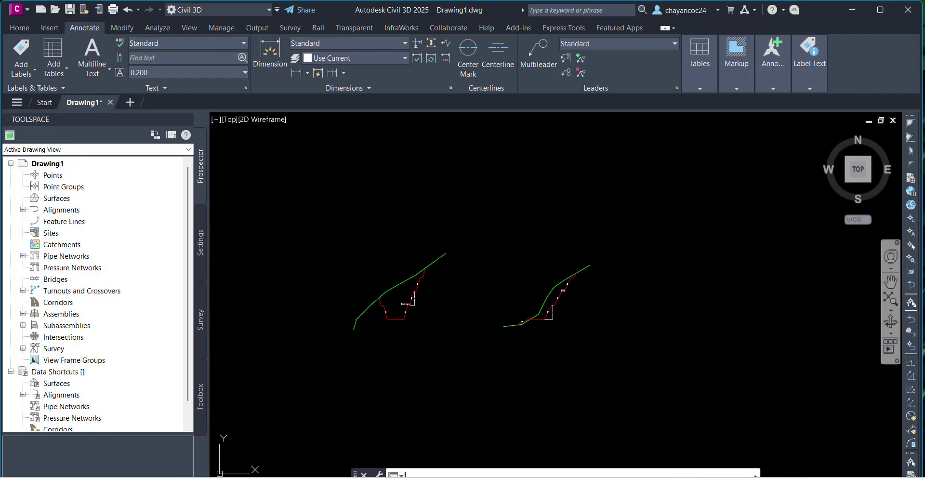
scroll(413, 339, up, 8)
scroll(414, 340, down, 5)
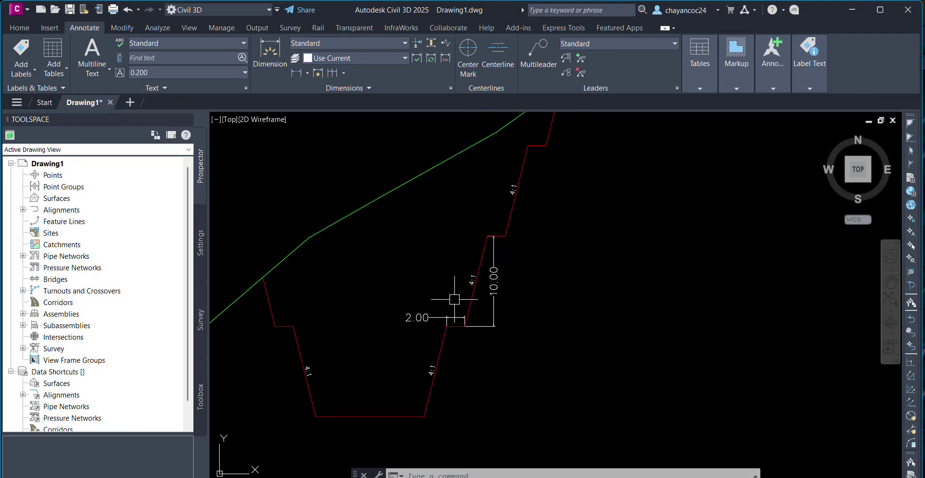
scroll(392, 224, down, 3)
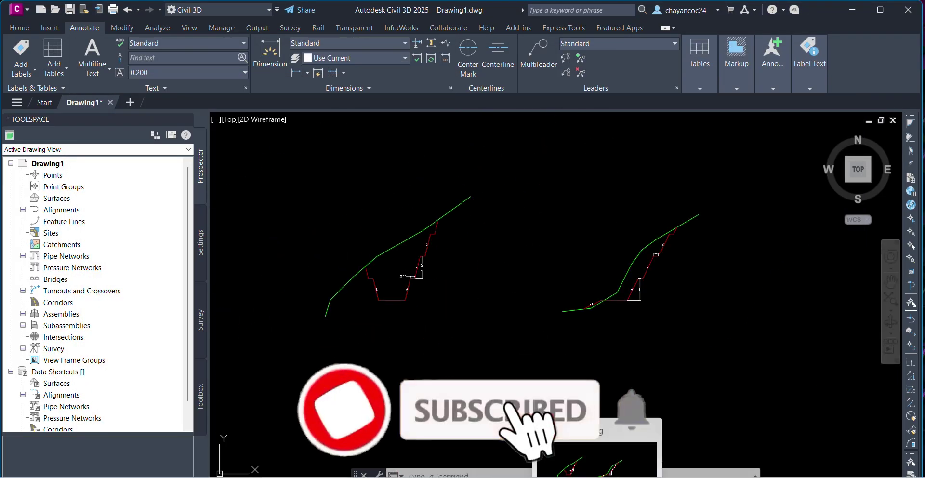